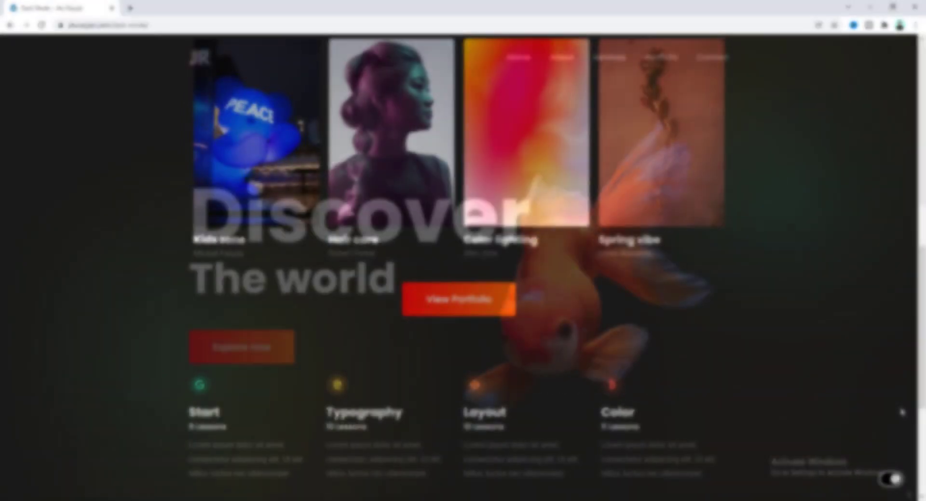
Step: Scroll to Get Notified and recolour its heading and the Let's Go button white in DevTools
scroll(902, 412, "down", 3)
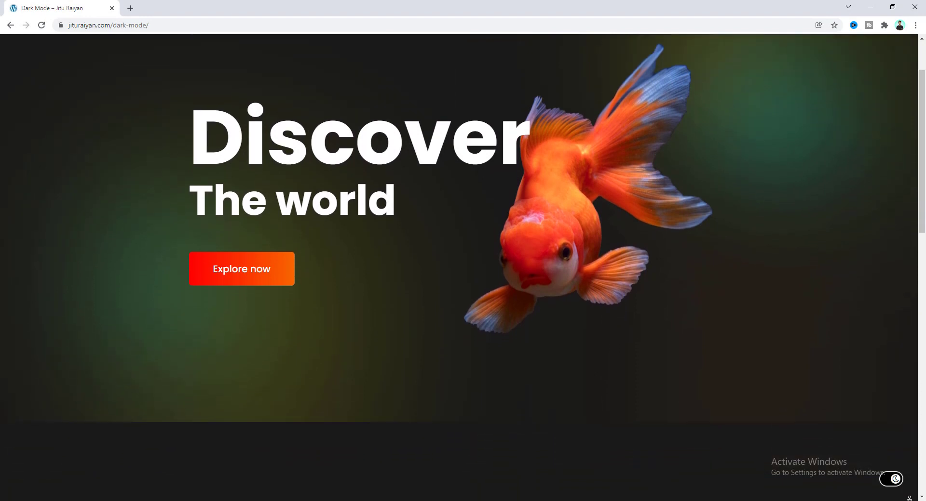
scroll(463, 268, "down", 2)
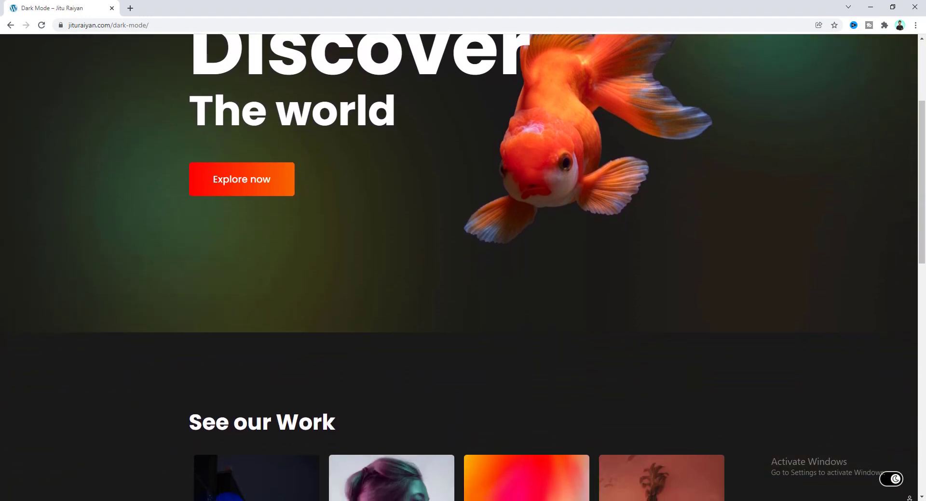
scroll(462, 268, "down", 3)
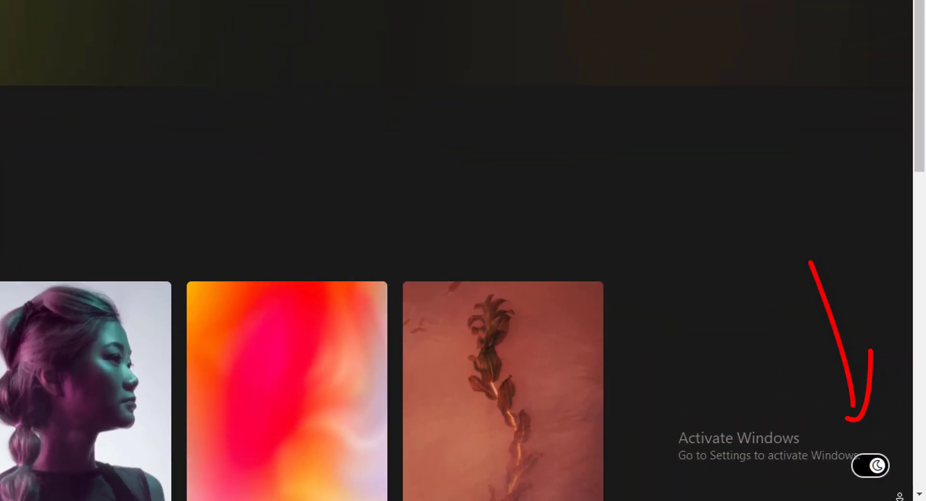
scroll(463, 267, "down", 3)
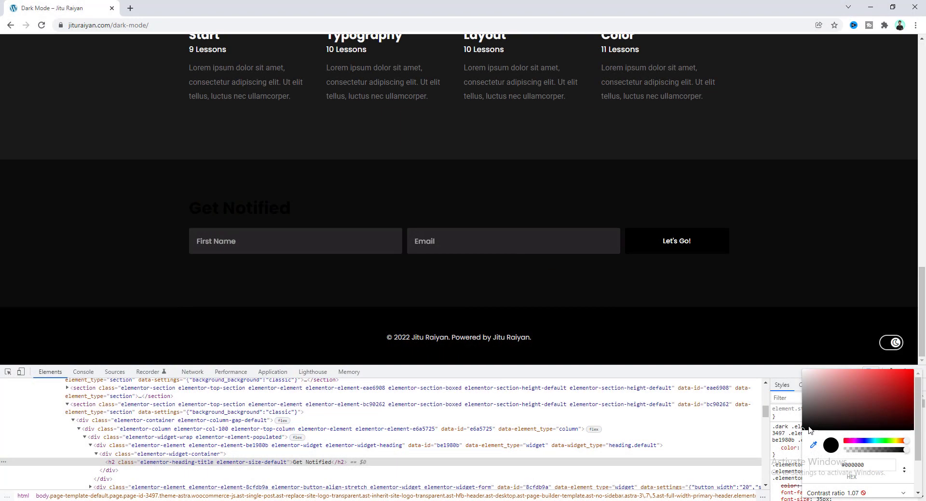
left_click_drag(810, 430, 797, 372)
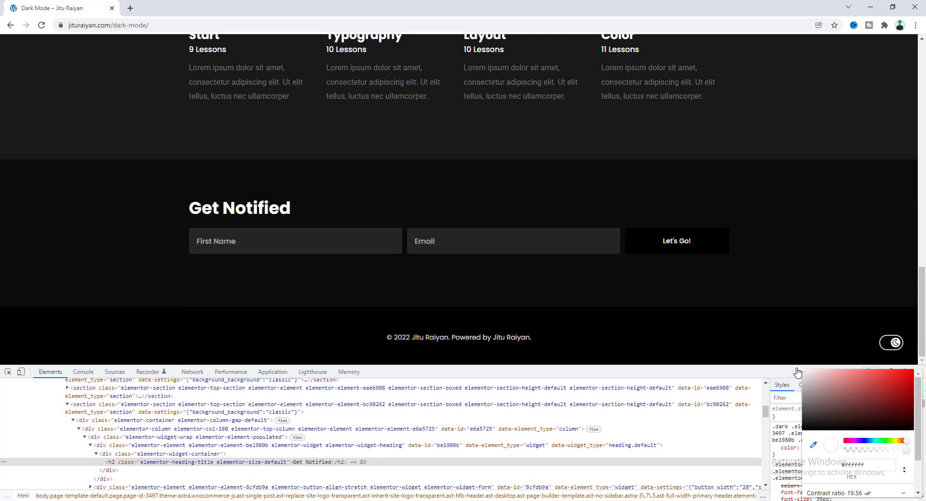
left_click_drag(796, 373, 777, 449)
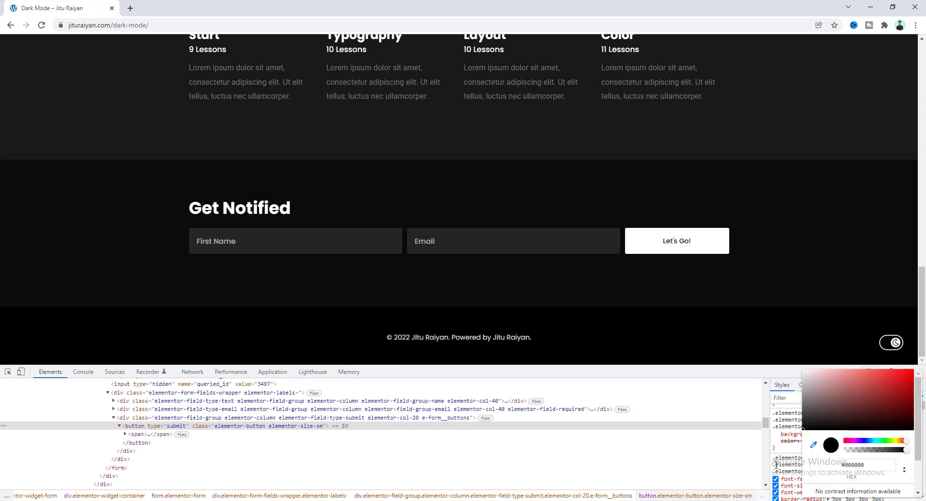
Step: Load jituraiyan.com/dark-mode/ in the browser
left_click(775, 465)
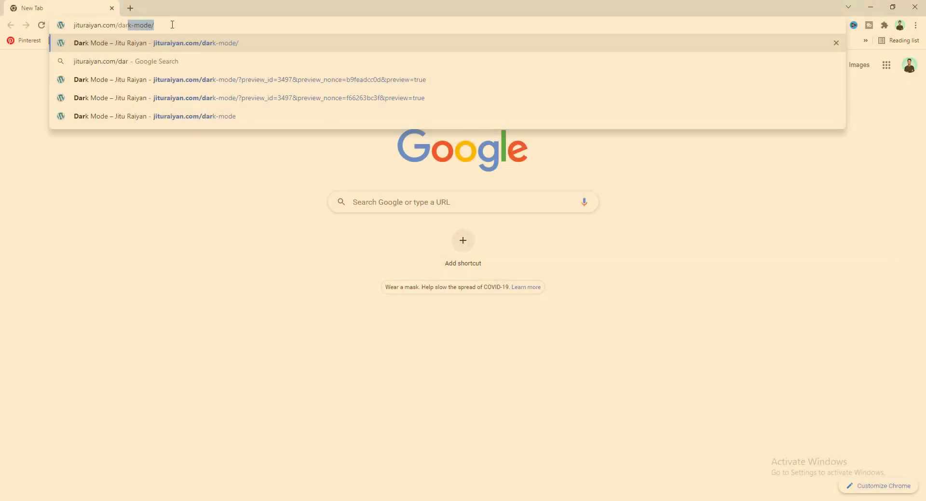
type("ark-mode/")
key("Return")
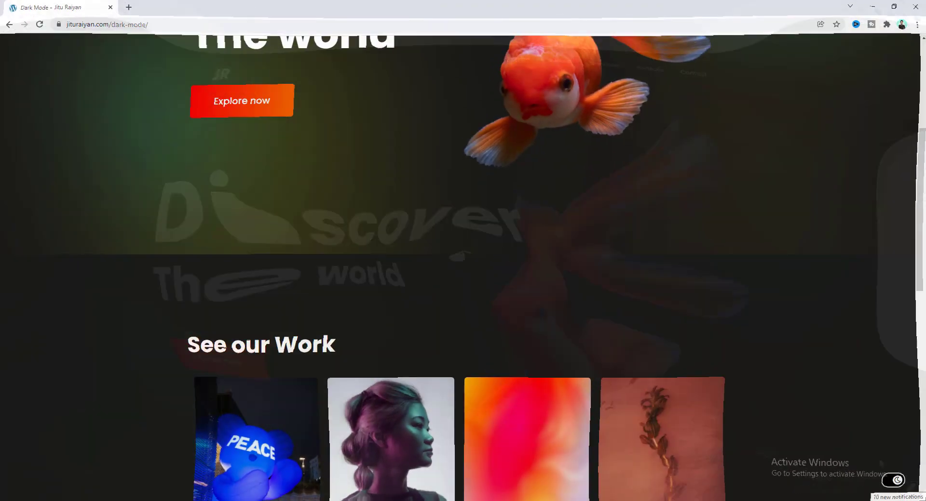
Step: Scroll down the demo page to the Get Notified section
scroll(462, 267, "down", 2)
scroll(462, 268, "down", 3)
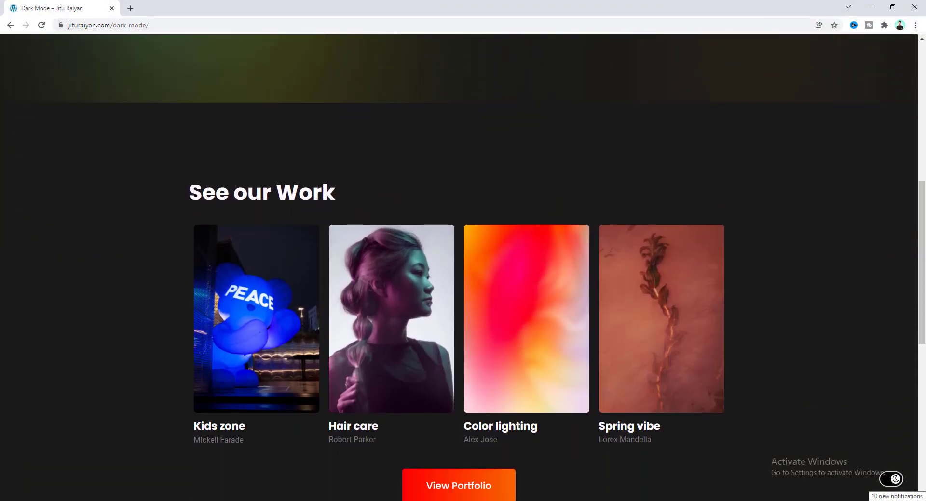
scroll(462, 268, "down", 3)
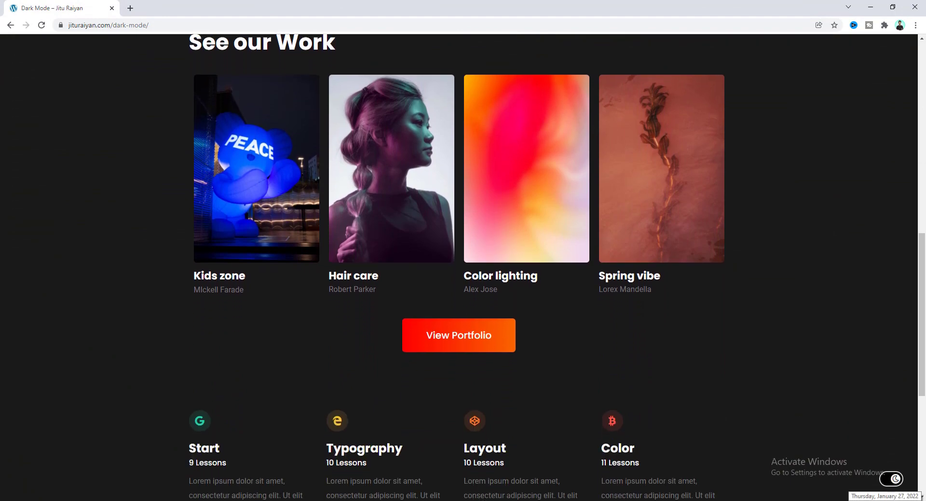
scroll(463, 268, "down", 2)
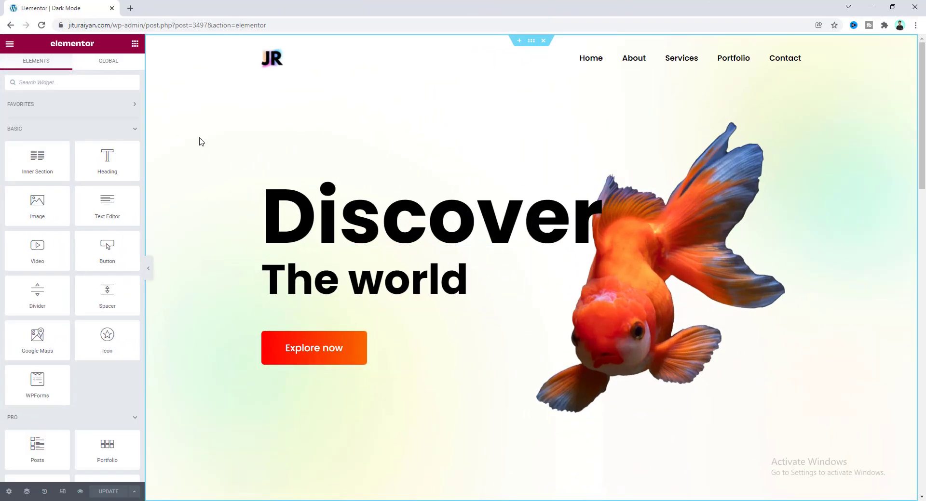
Step: Scroll the Elementor canvas through the hero, portfolio, lessons and Get Notified sections
scroll(576, 280, "down", 10)
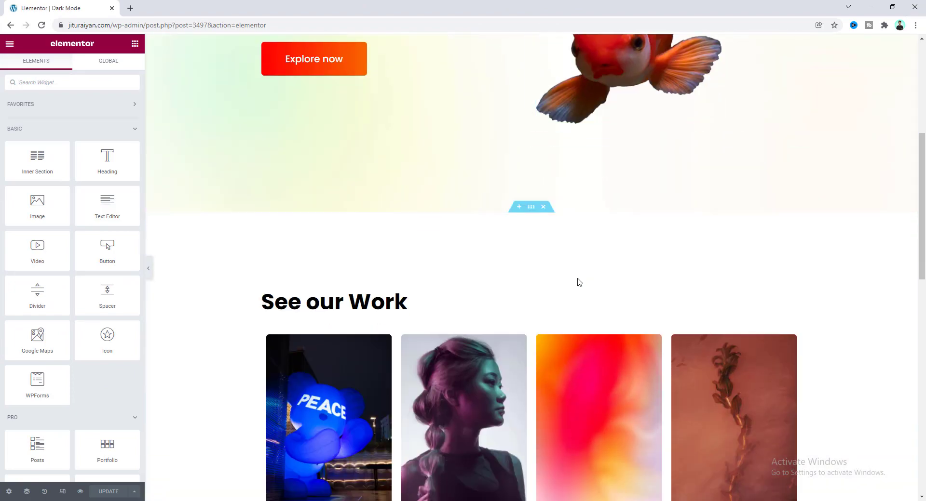
scroll(579, 283, "down", 6)
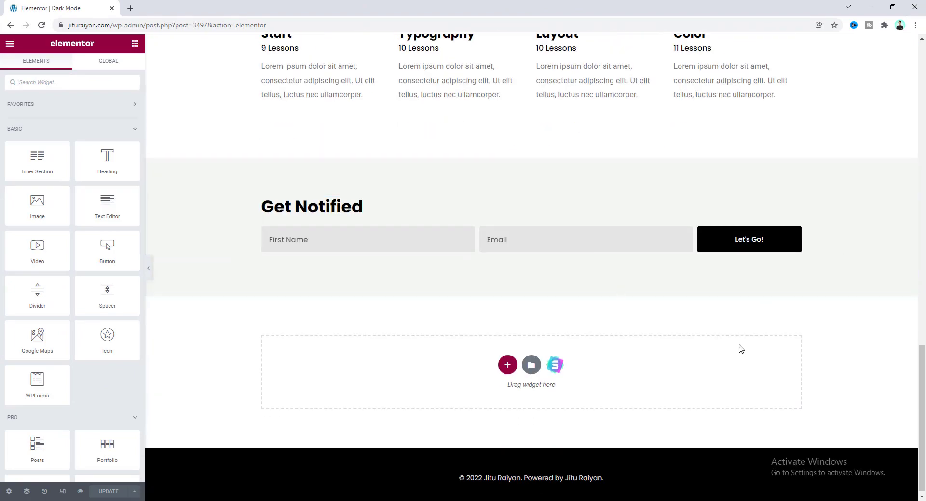
scroll(559, 304, "up", 15)
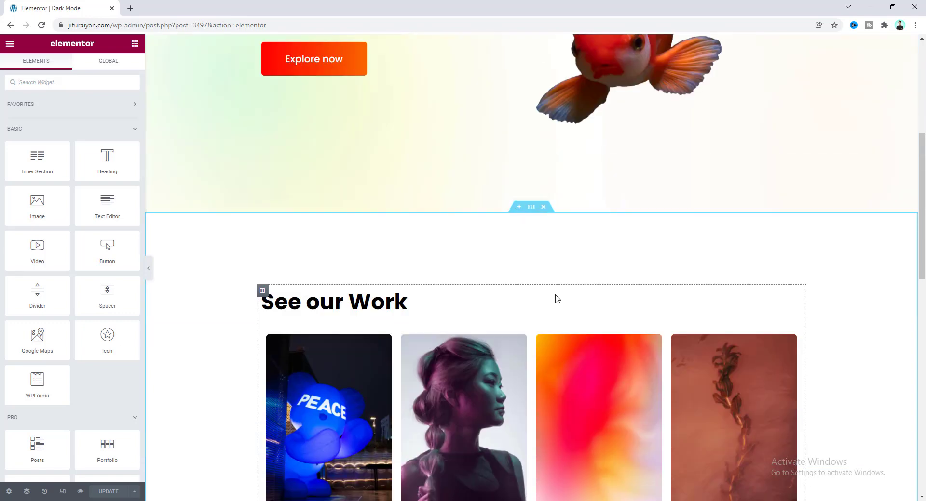
scroll(470, 351, "up", 5)
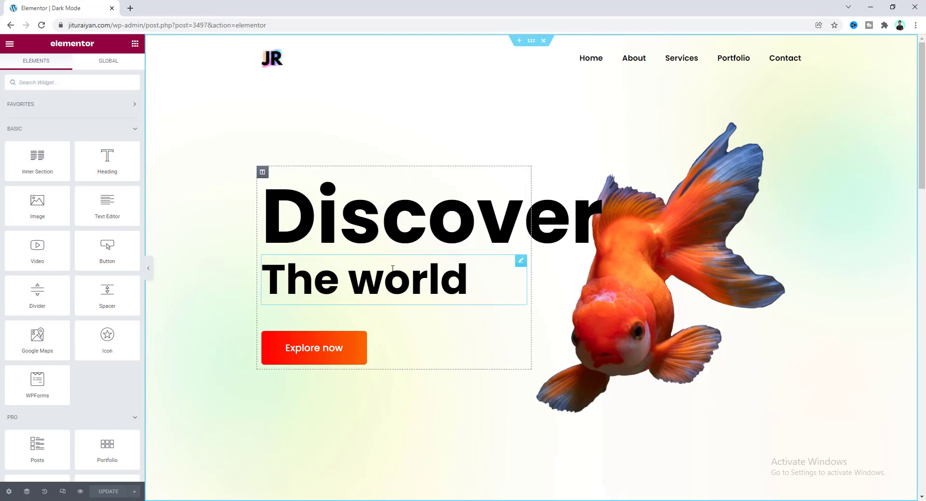
scroll(392, 268, "down", 12)
scroll(656, 373, "down", 5)
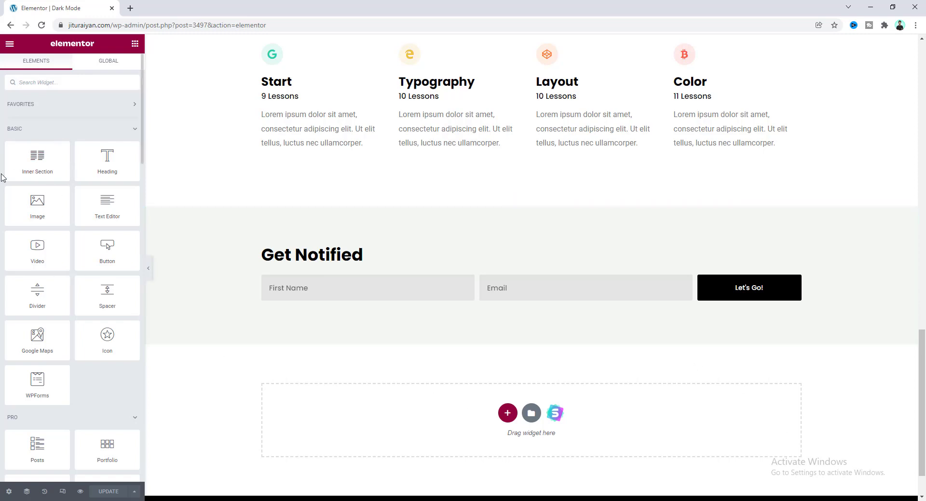
Step: Add a two-column inner section below the form, place a Divider left, delete the right column
left_click_drag(32, 161, 316, 274)
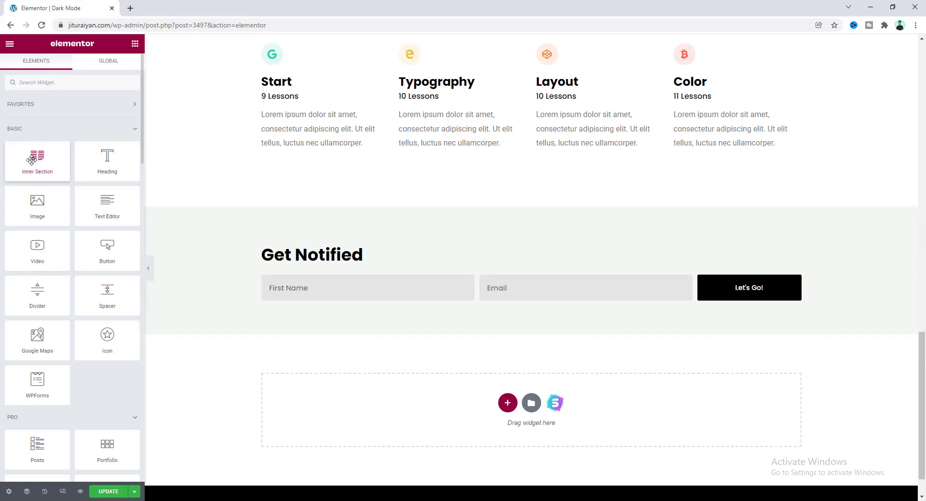
left_click_drag(31, 161, 368, 305)
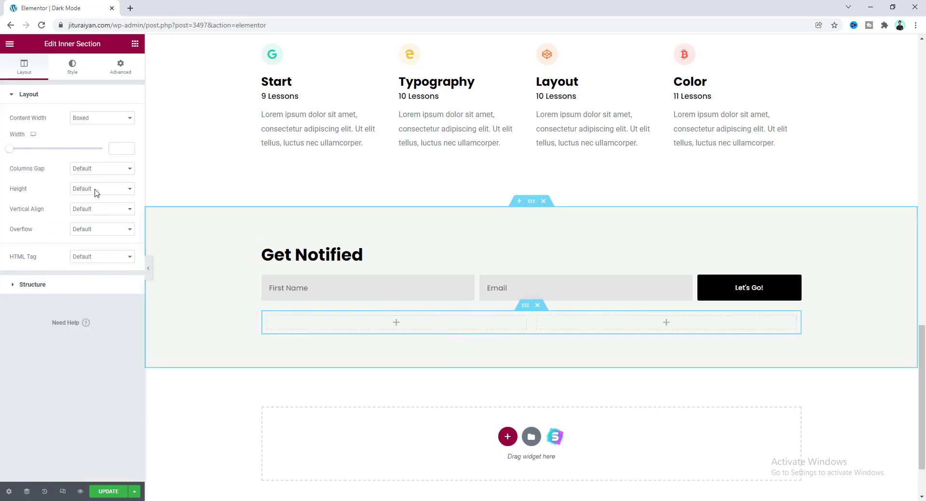
left_click(135, 44)
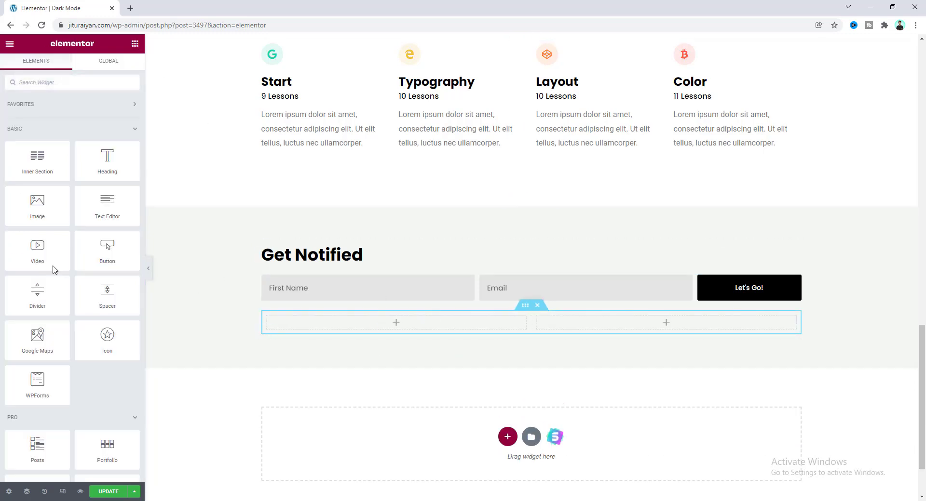
left_click_drag(45, 302, 386, 336)
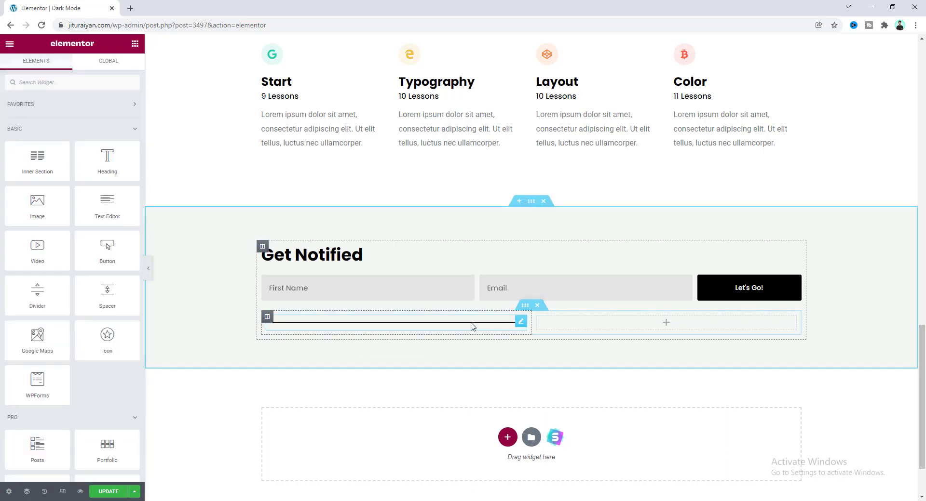
right_click(537, 318)
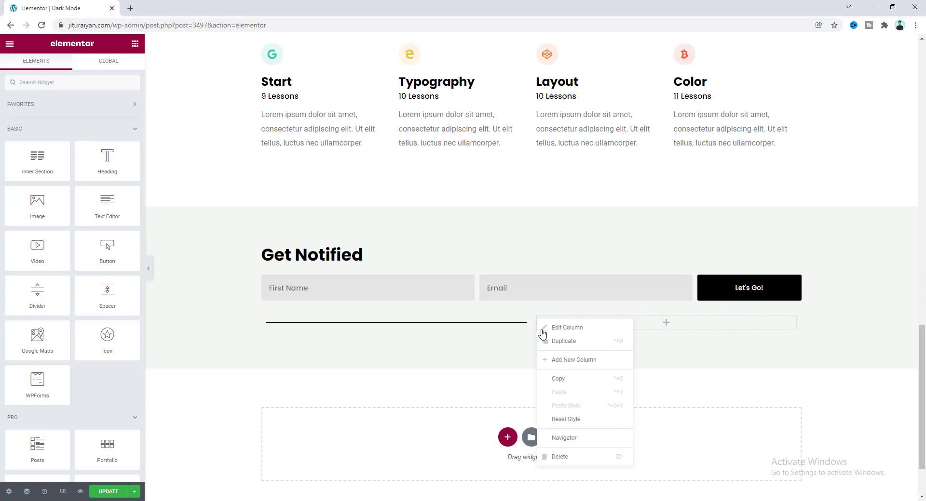
left_click(572, 460)
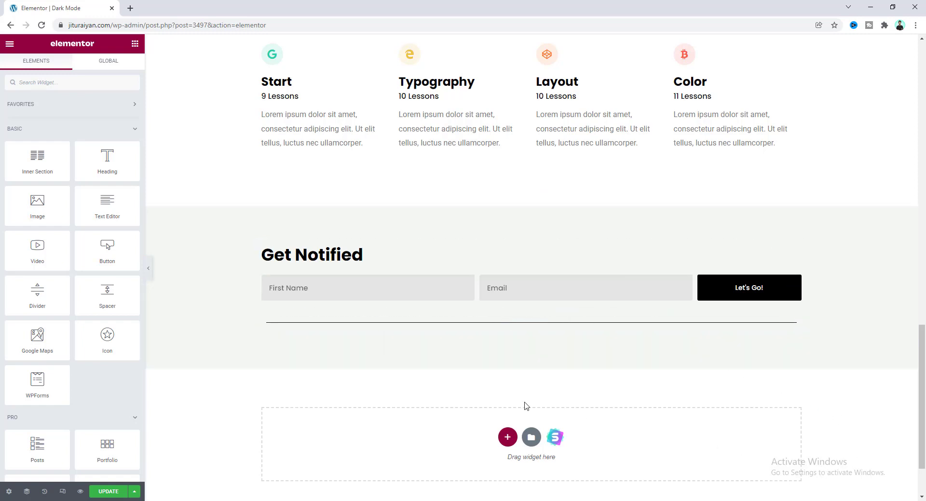
Step: Paste custom CSS into the inner section pinning it to the bottom-right corner
left_click(525, 309)
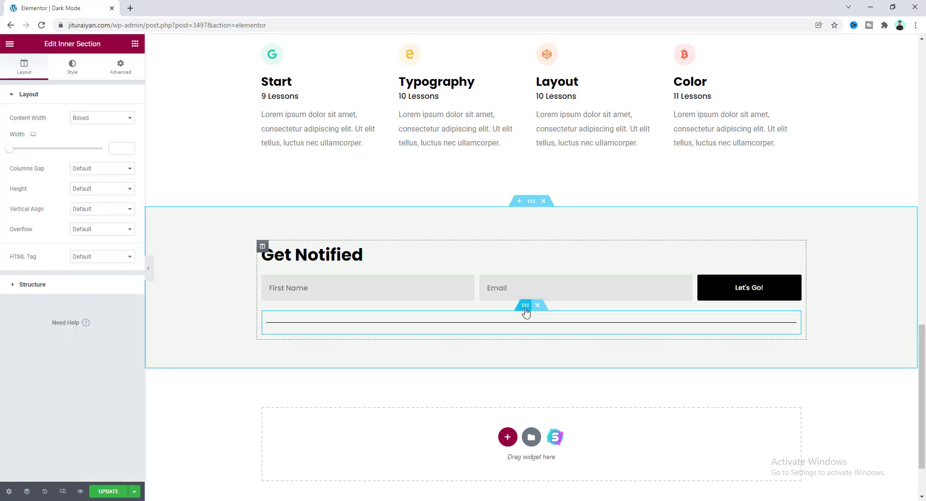
left_click(119, 71)
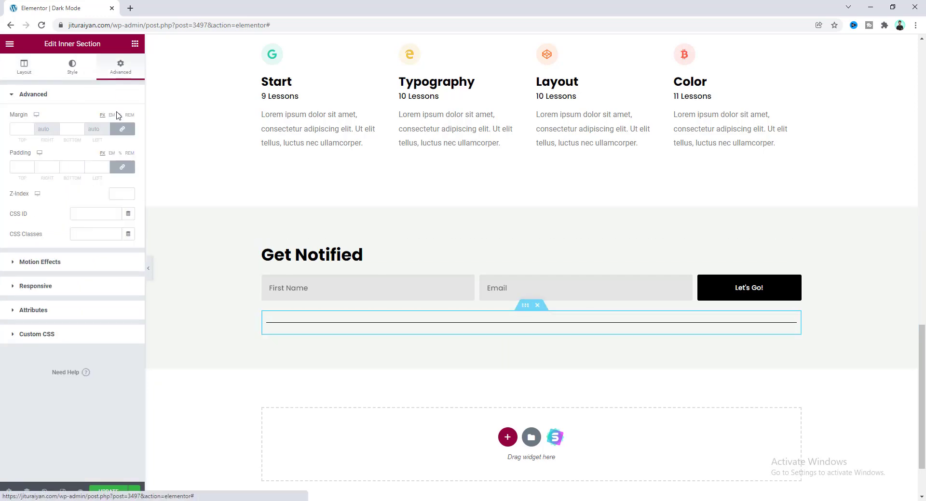
left_click(71, 335)
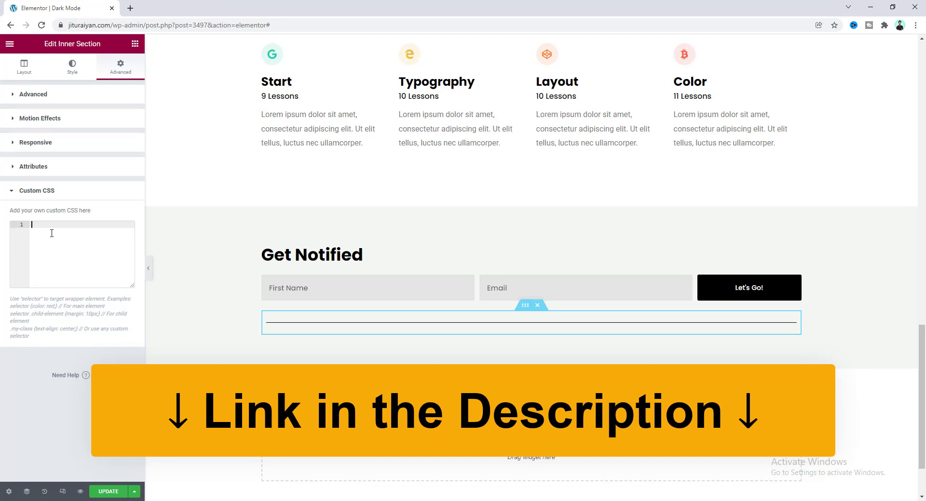
type("selector{     position: fixed;     width: 50px;     bottom: 30px;     right: 30px;     cursor: pointer; }")
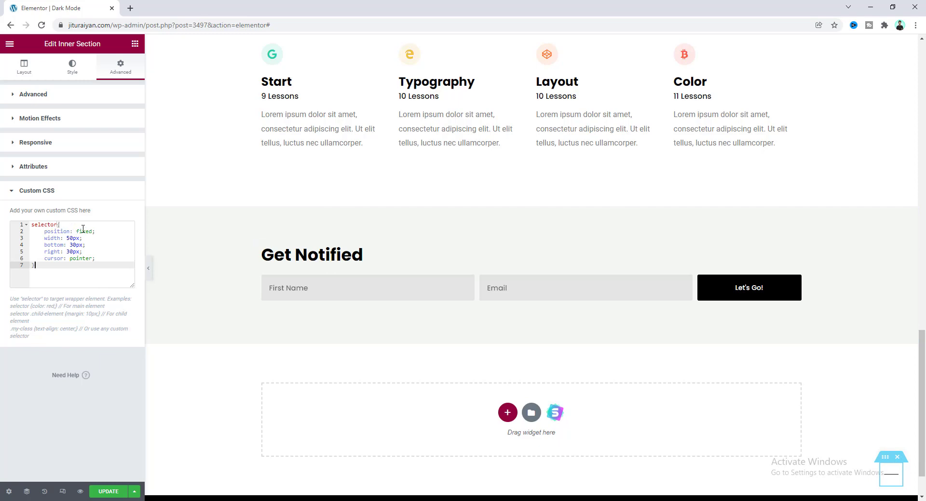
scroll(813, 443, "up", 5)
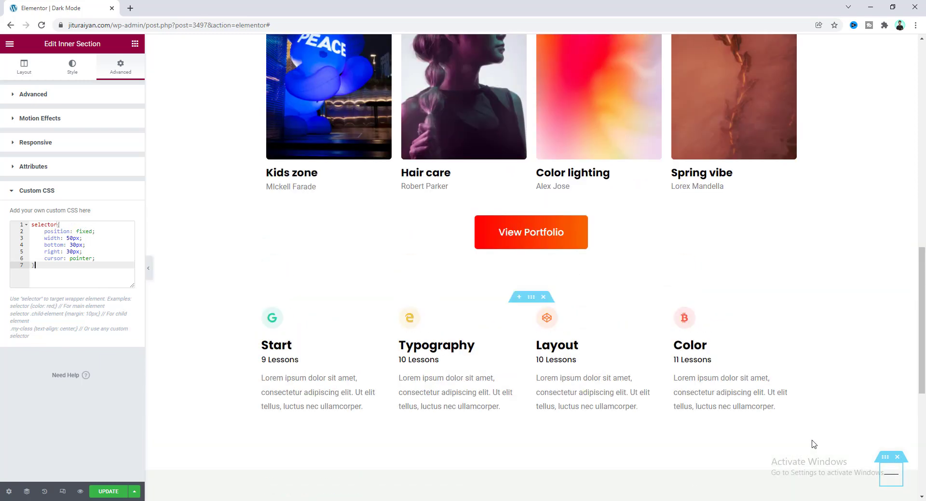
scroll(813, 443, "down", 1)
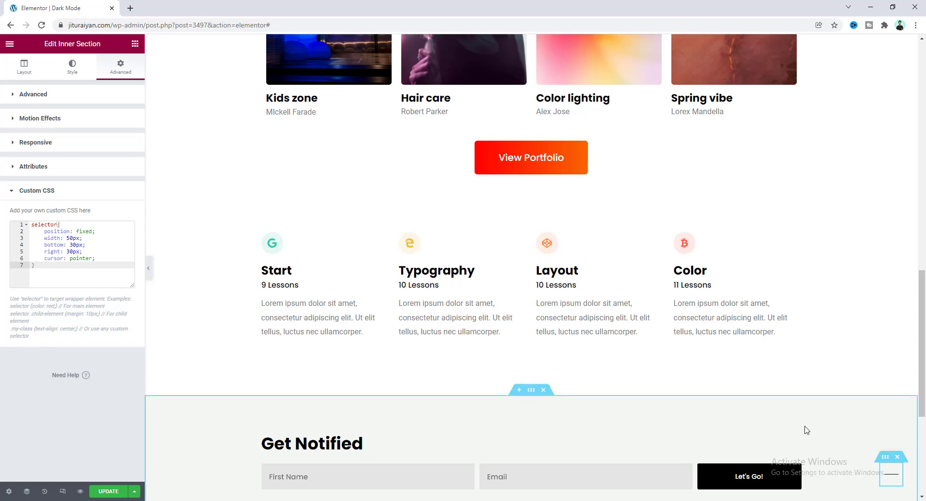
scroll(806, 431, "down", 5)
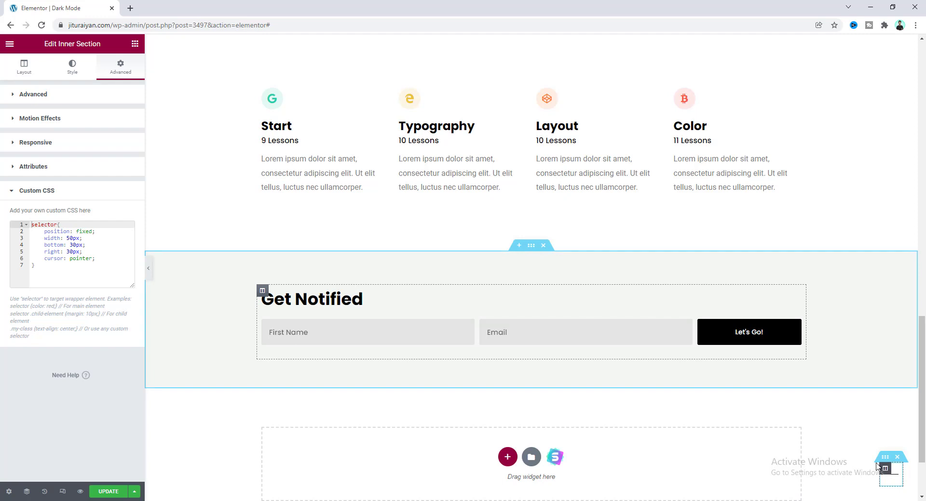
Step: Set the inner section's Z-Index to 1
left_click(61, 93)
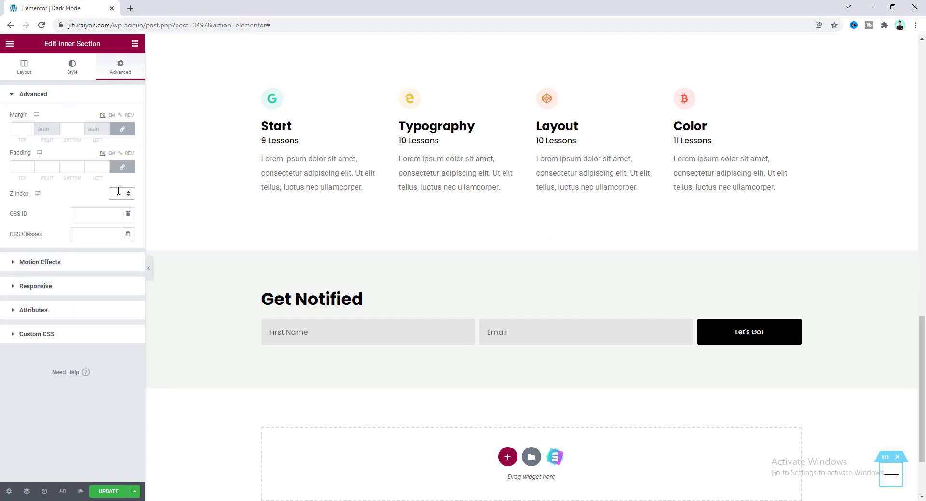
type("1")
scroll(868, 381, "down", 2)
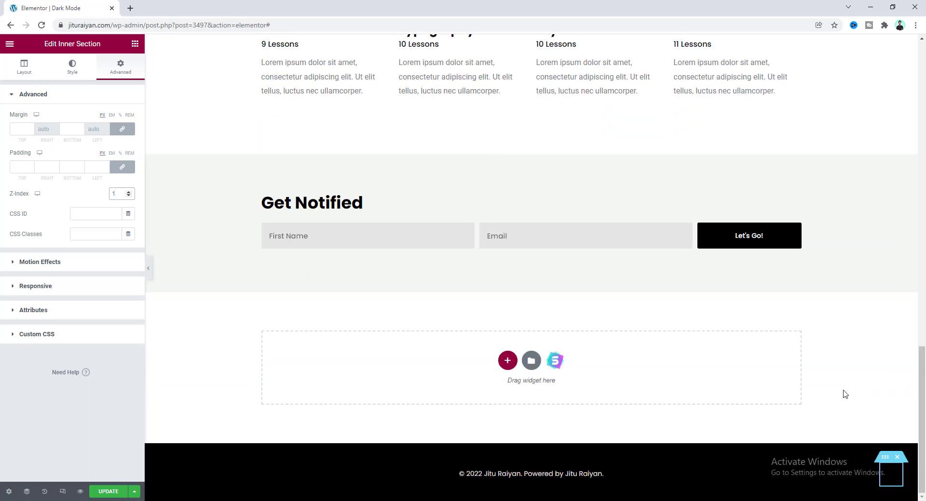
scroll(846, 477, "up", 1)
scroll(844, 480, "down", 1)
scroll(888, 471, "up", 4)
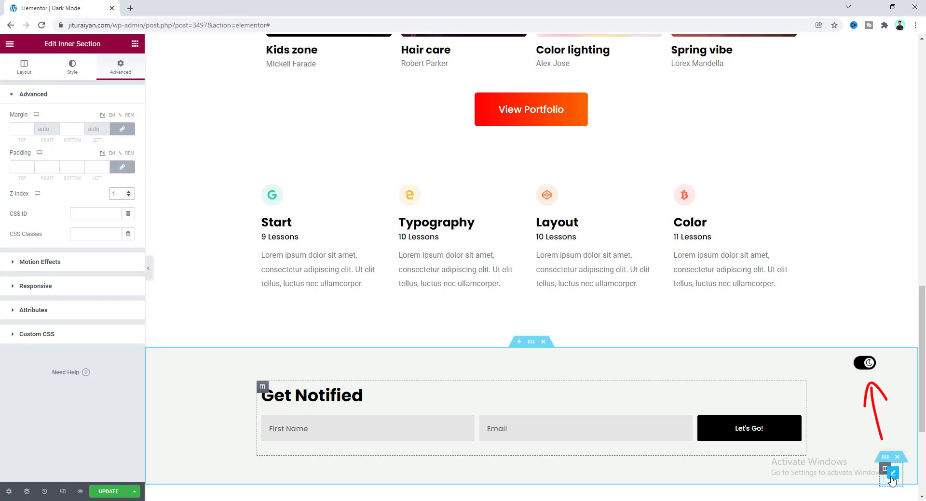
Step: Open the divider's settings and expand its Advanced border section
left_click(893, 477)
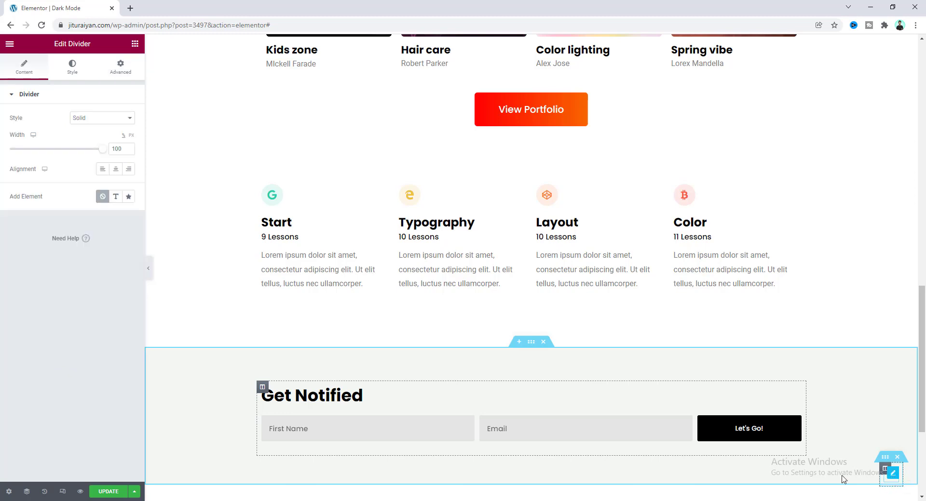
left_click(73, 68)
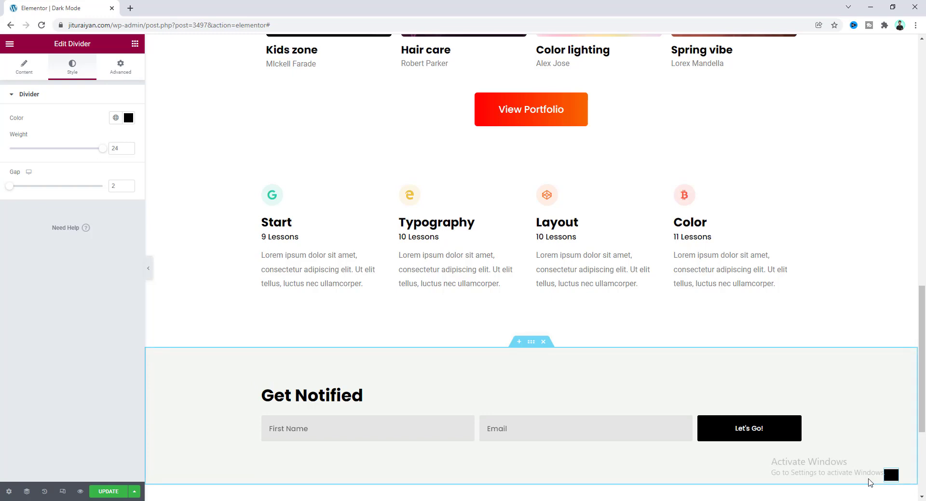
left_click(124, 69)
left_click(68, 344)
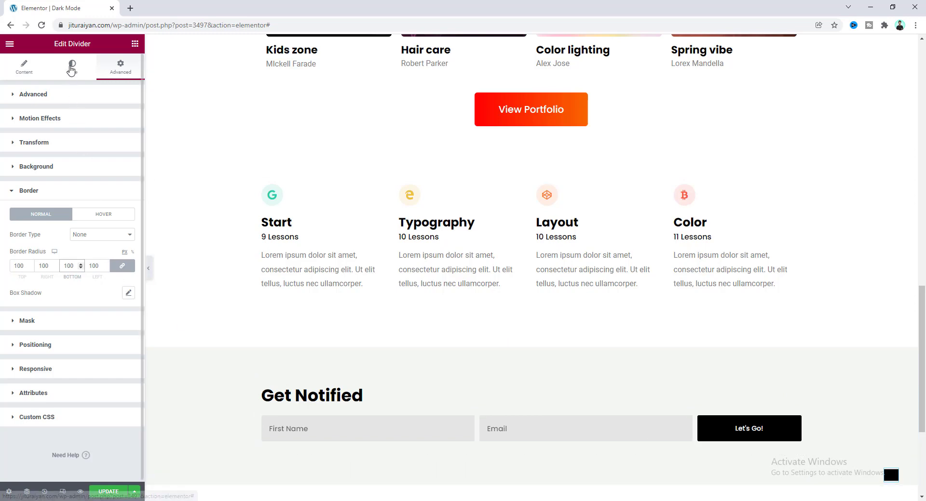
Step: Set the divider line colour to fully transparent (#00000000)
left_click(72, 70)
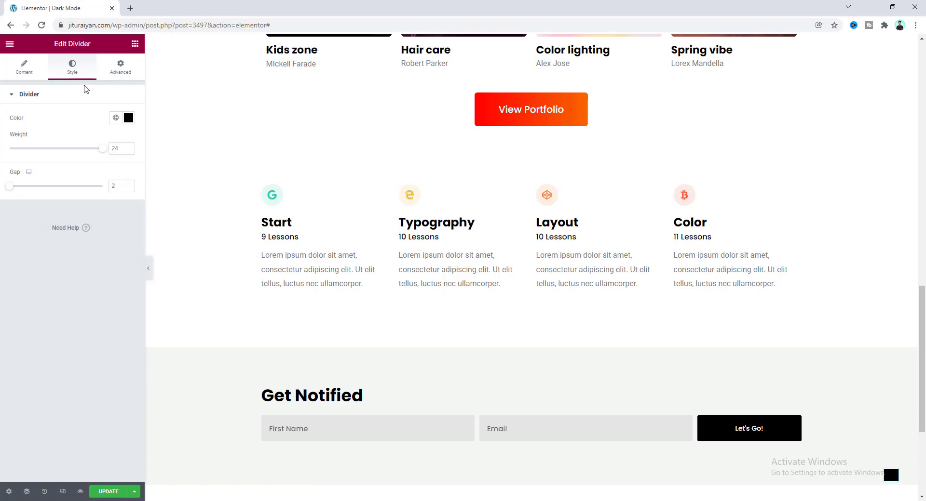
left_click(128, 118)
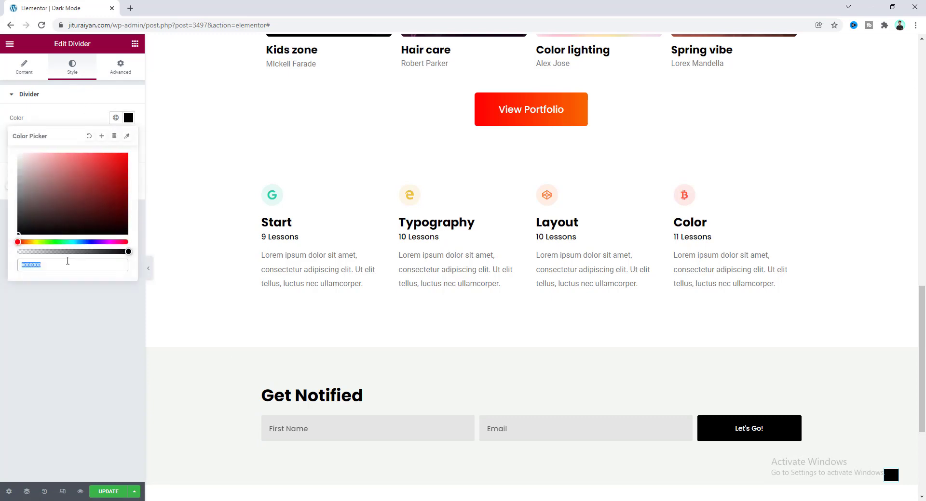
left_click_drag(67, 250, 13, 256)
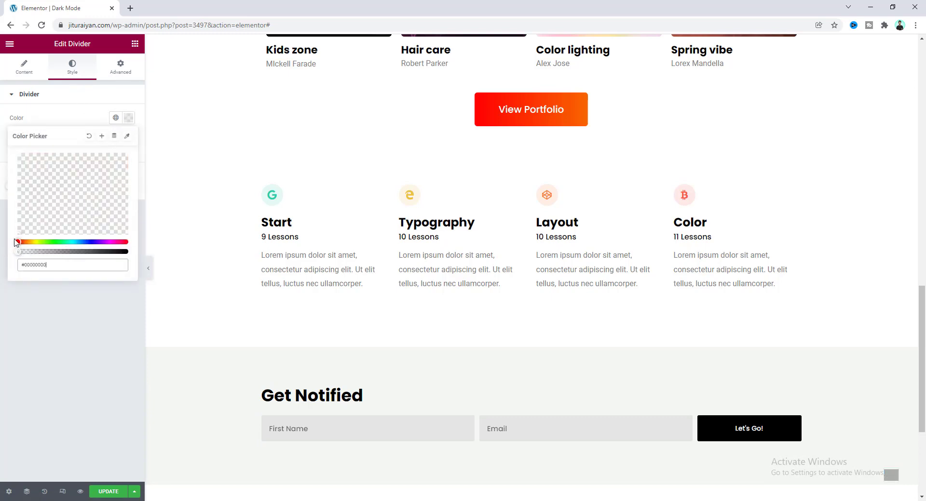
left_click(73, 122)
left_click(121, 67)
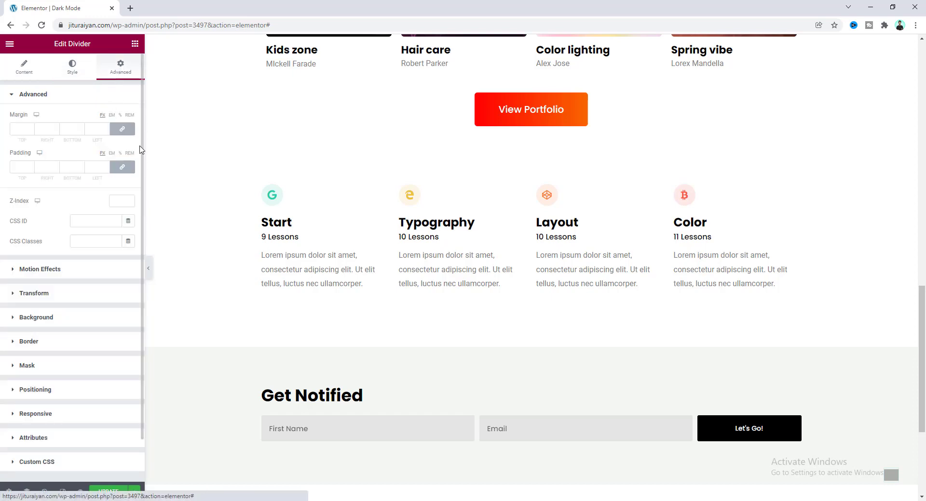
Step: Give the divider a classic grey background
left_click(58, 318)
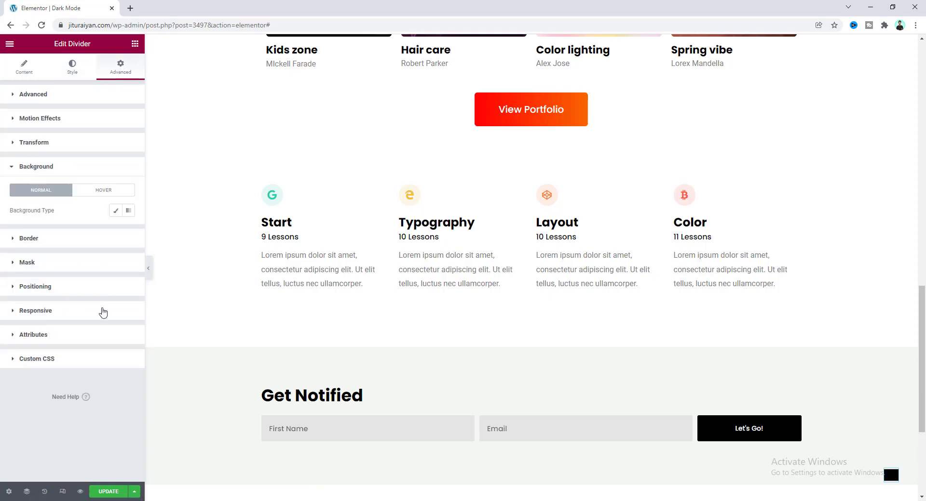
left_click(116, 210)
left_click(129, 230)
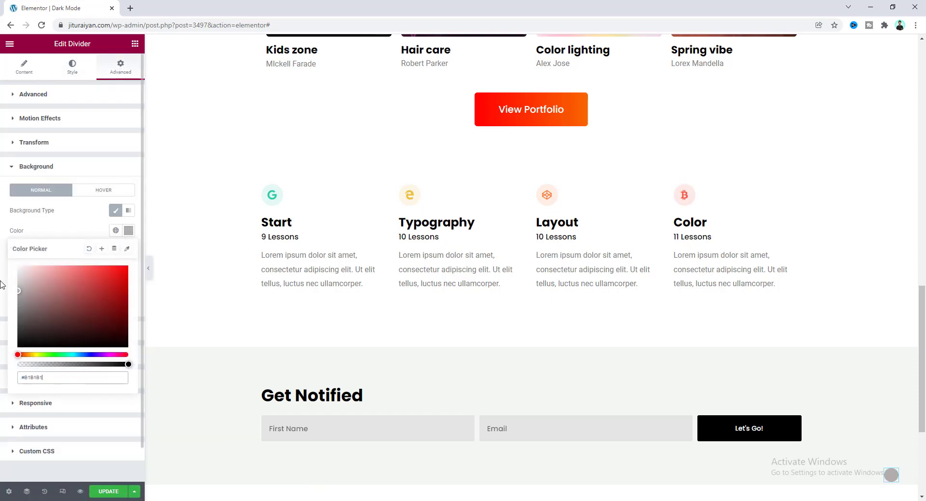
left_click(67, 237)
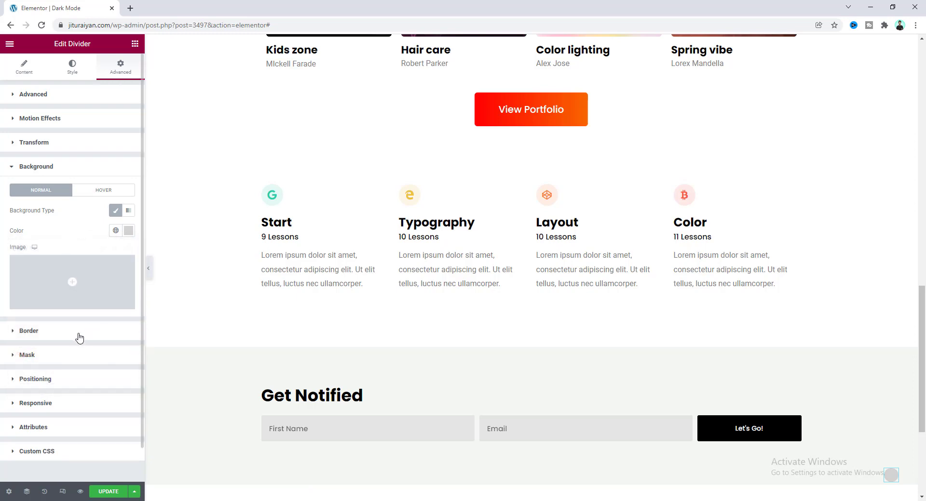
Step: Give the divider a solid 2 px border with a nearly transparent colour
left_click(79, 338)
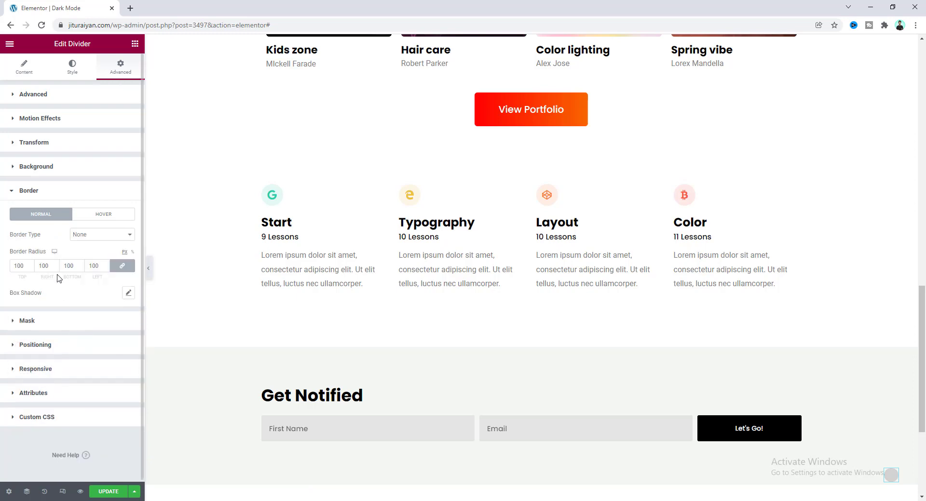
left_click(102, 237)
left_click(99, 252)
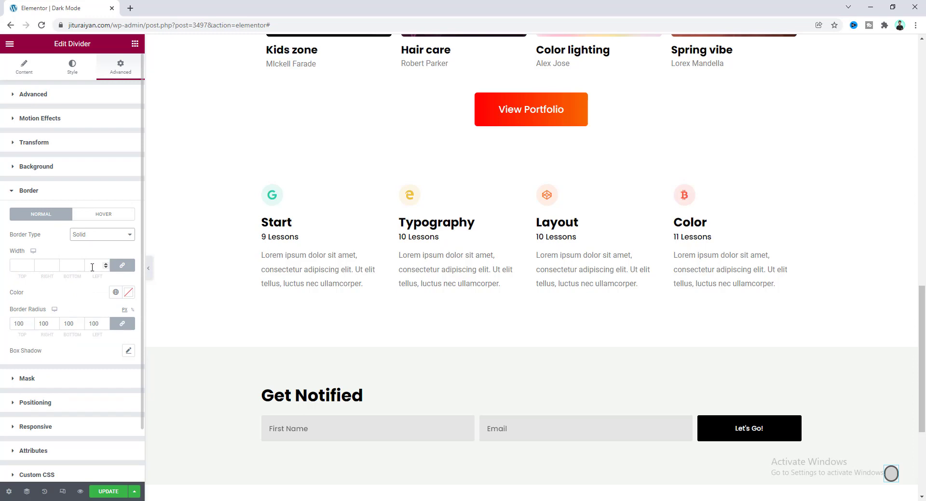
left_click(92, 268)
type("2")
left_click(83, 282)
left_click(128, 292)
left_click_drag(124, 426, 24, 426)
key("Escape")
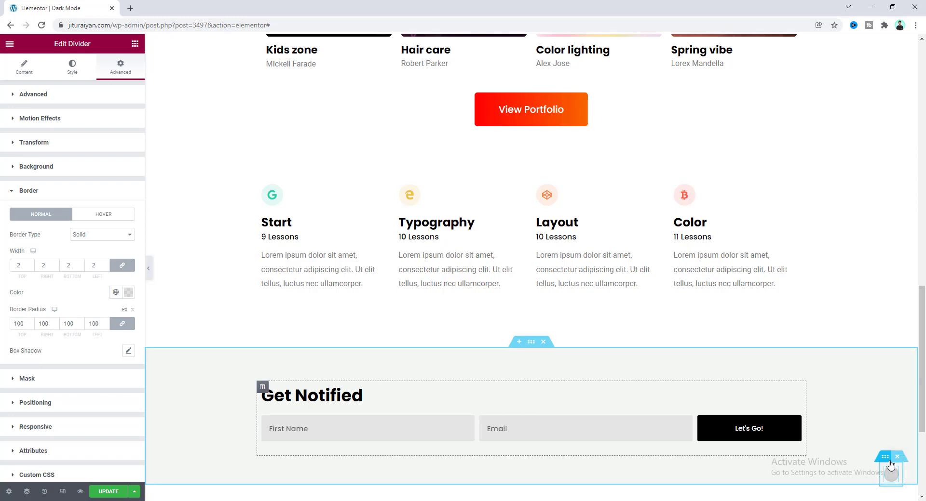
Step: Set the toggle inner section's Columns Gap to No Gap
left_click(886, 458)
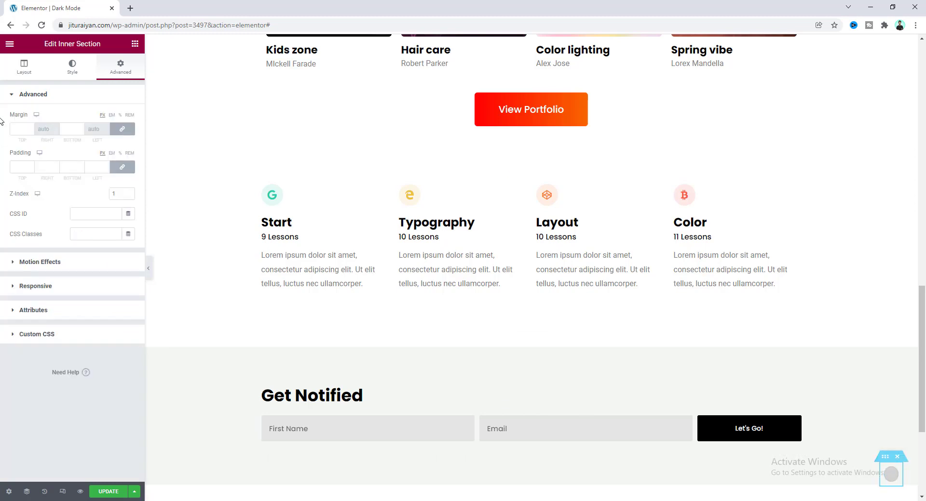
left_click(25, 67)
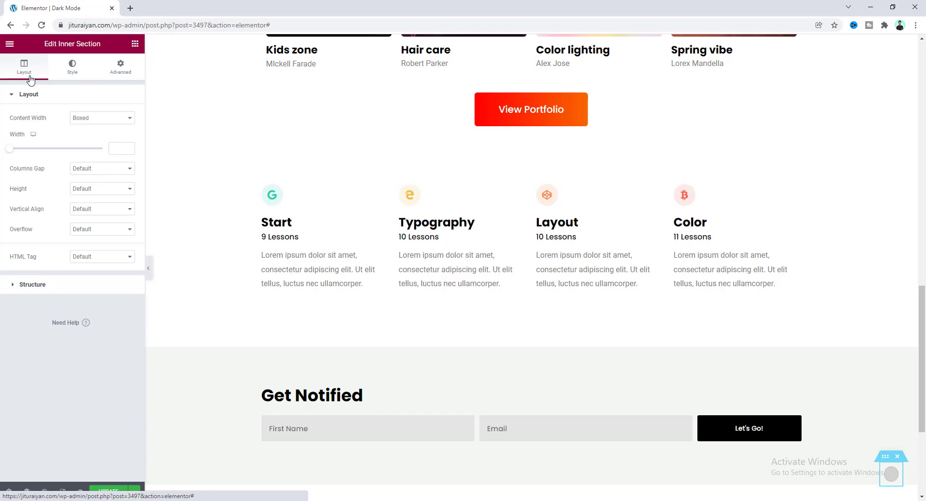
left_click(112, 173)
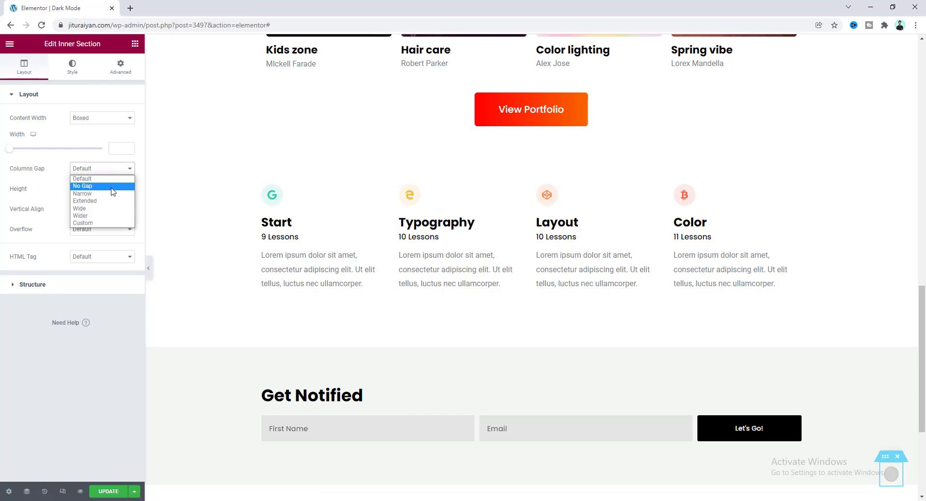
left_click(111, 187)
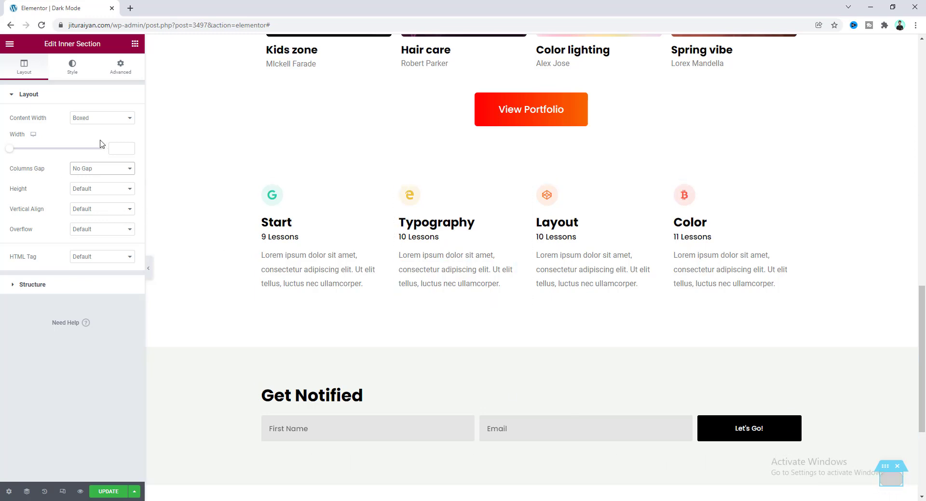
left_click(135, 45)
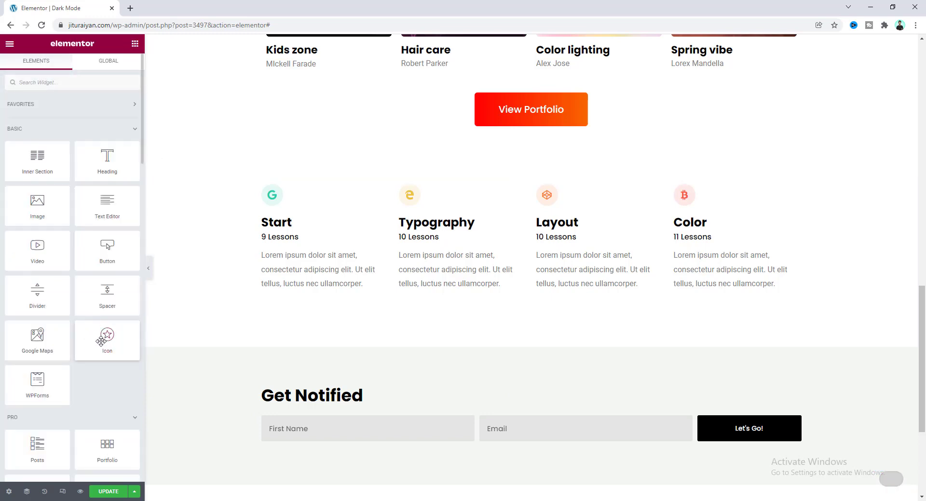
Step: Add an Icon widget beside the toggle pill showing the Moon icon
left_click_drag(98, 344, 893, 485)
left_click(53, 149)
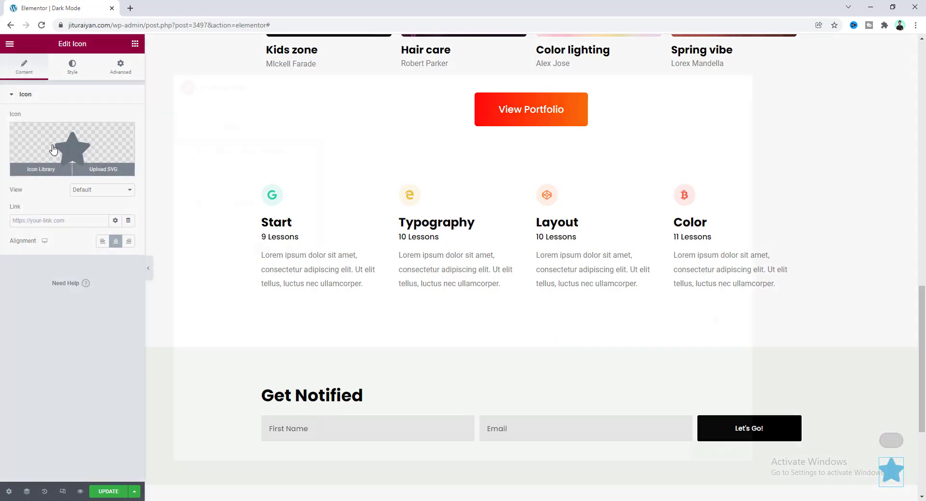
type("moon")
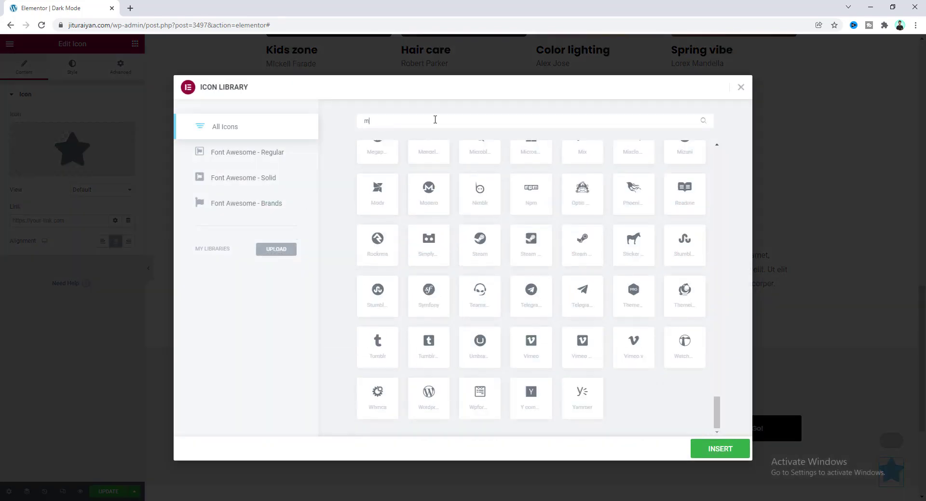
left_click(379, 198)
left_click(700, 448)
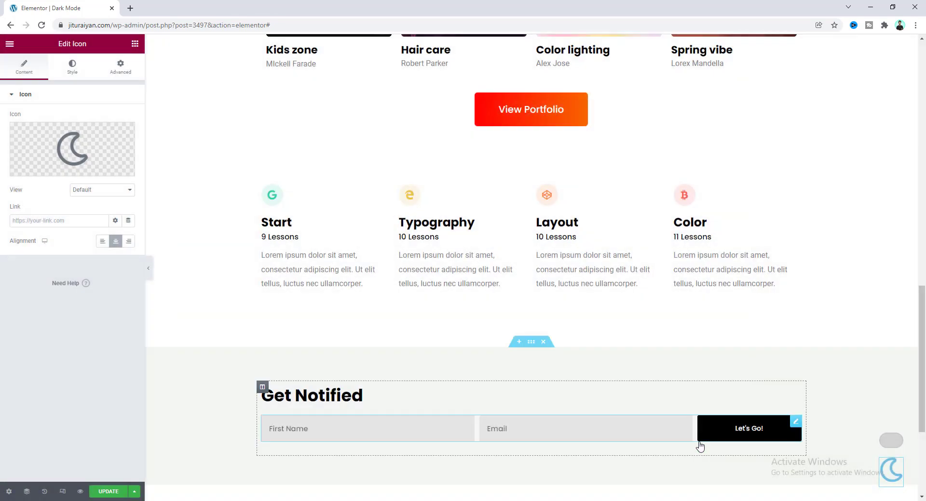
Step: Colour the moon icon grey and set its size to 14
left_click(73, 68)
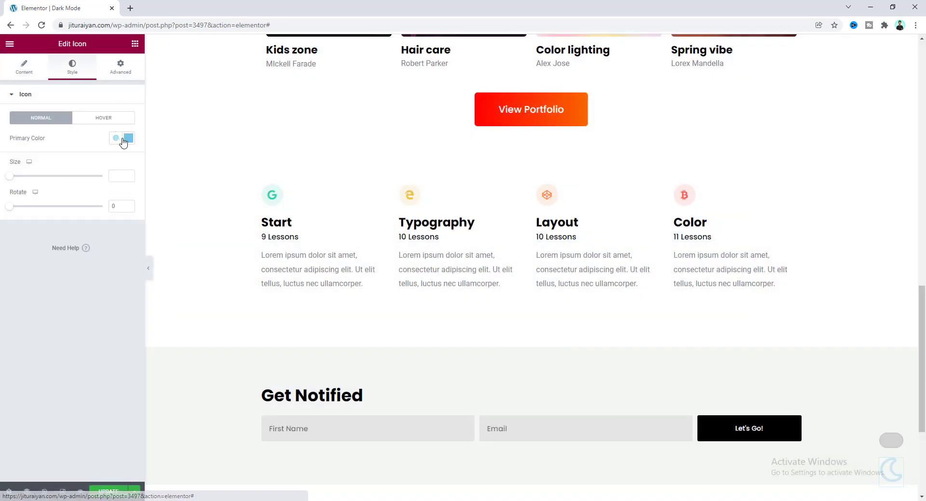
left_click(129, 139)
left_click(18, 203)
left_click(79, 144)
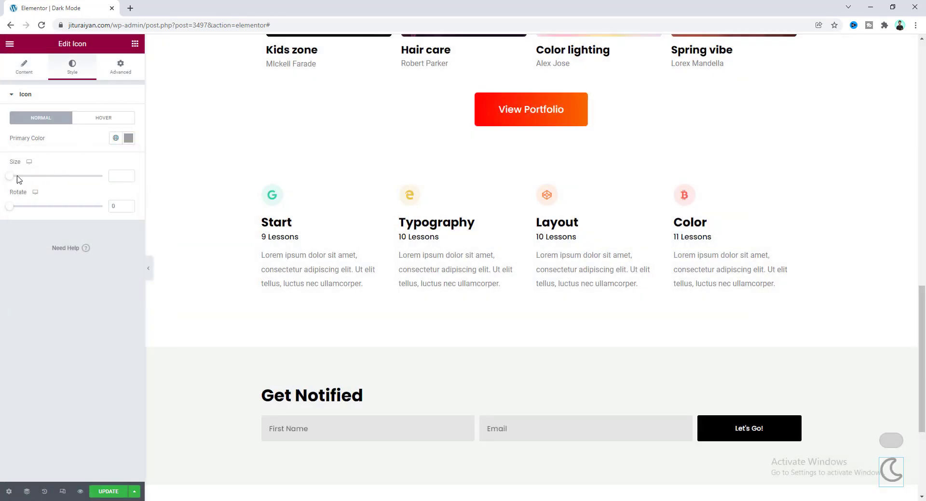
mouse_move(12, 180)
left_mouse_down()
mouse_move(24, 181)
mouse_move(14, 181)
left_mouse_up()
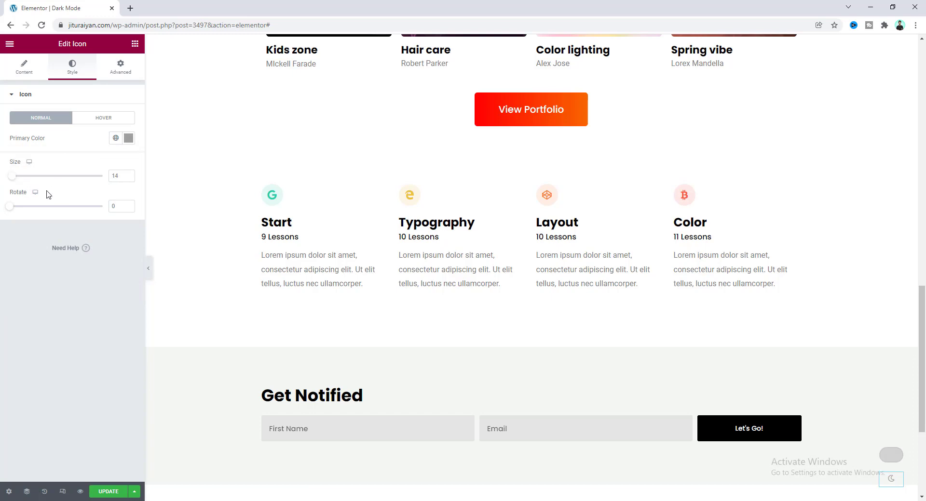
left_click(120, 68)
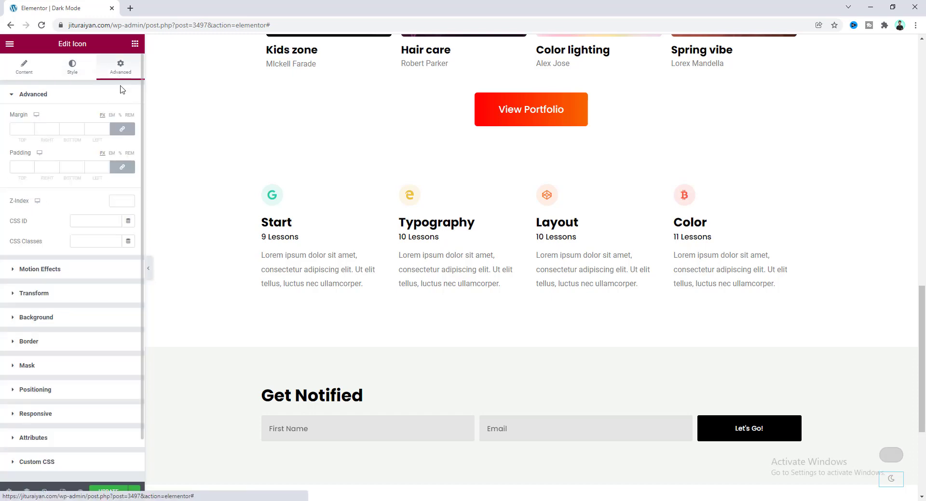
Step: Give the icon a classic background with its colour cleared
left_click(61, 319)
left_click(115, 210)
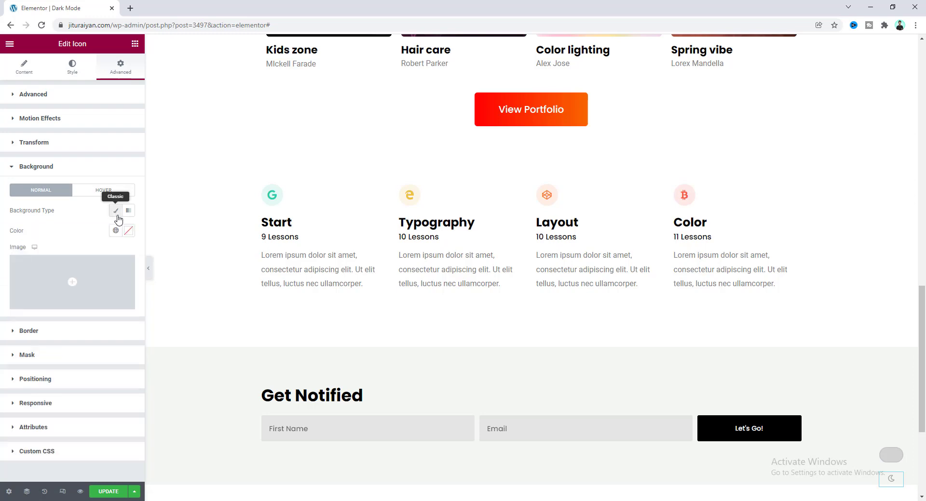
left_click(128, 231)
left_click(88, 249)
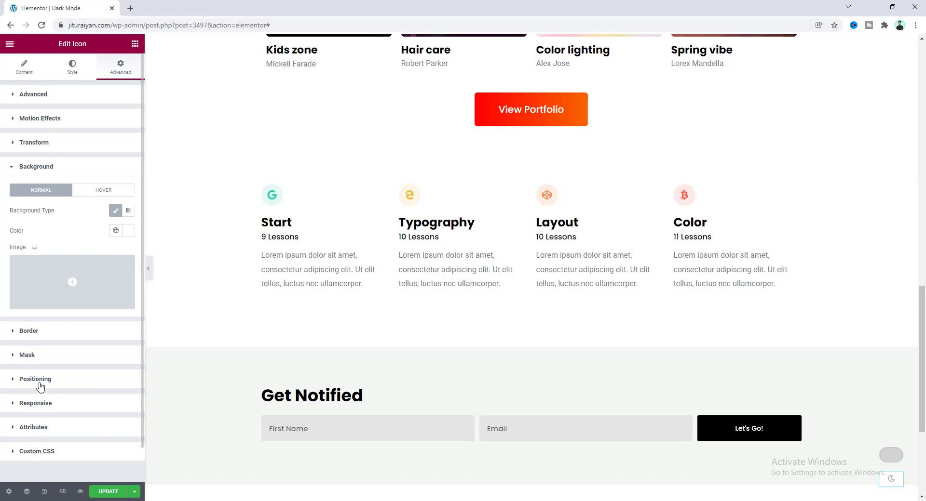
Step: Make the moon icon absolutely positioned with offsets of 6
left_click(40, 380)
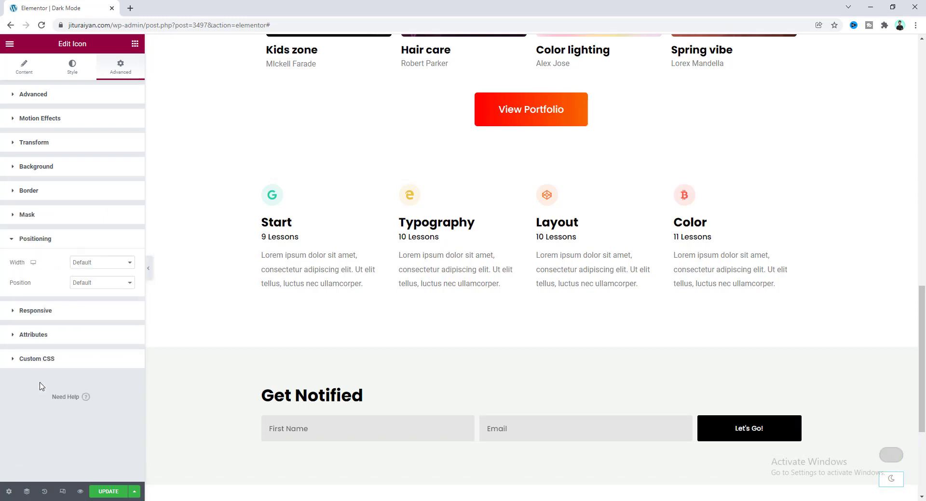
left_click(106, 286)
left_click(107, 300)
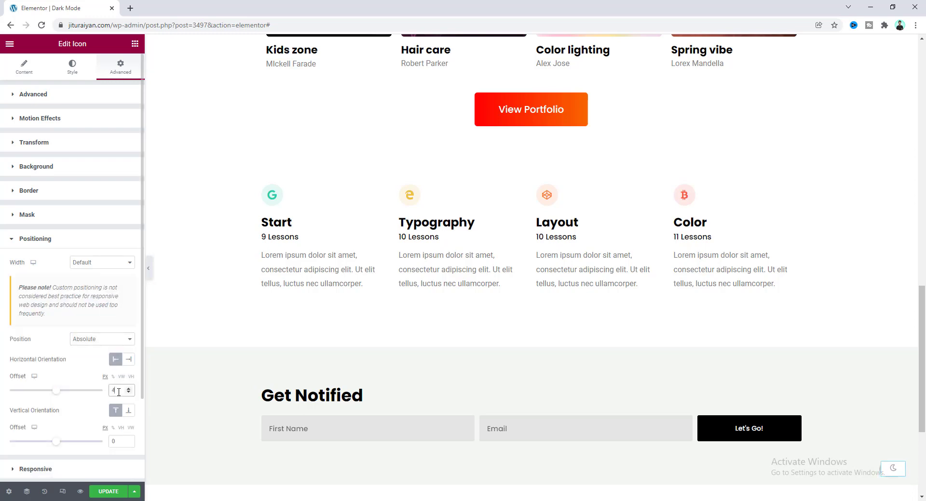
left_click(117, 441)
type("1")
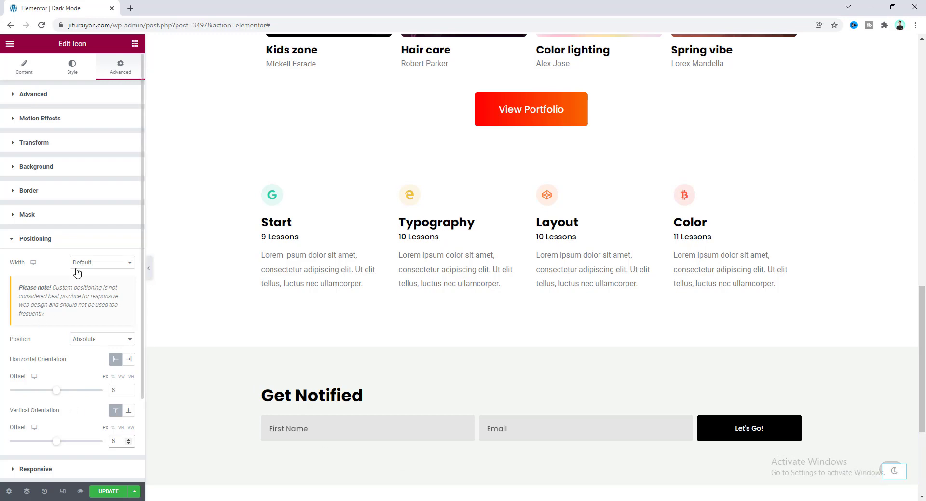
Step: Set the icon's width to Custom at 20 px
left_click(91, 264)
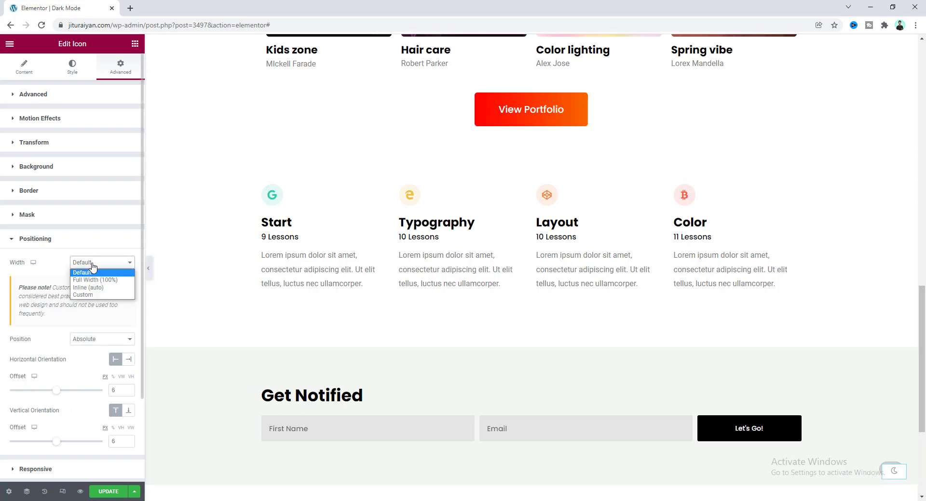
left_click(94, 295)
left_click(115, 293)
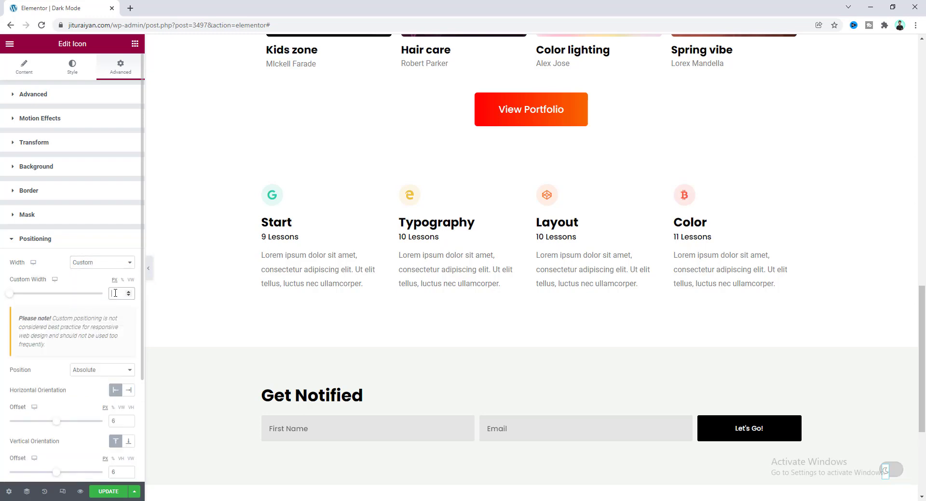
type("20")
scroll(94, 363, "down", 2)
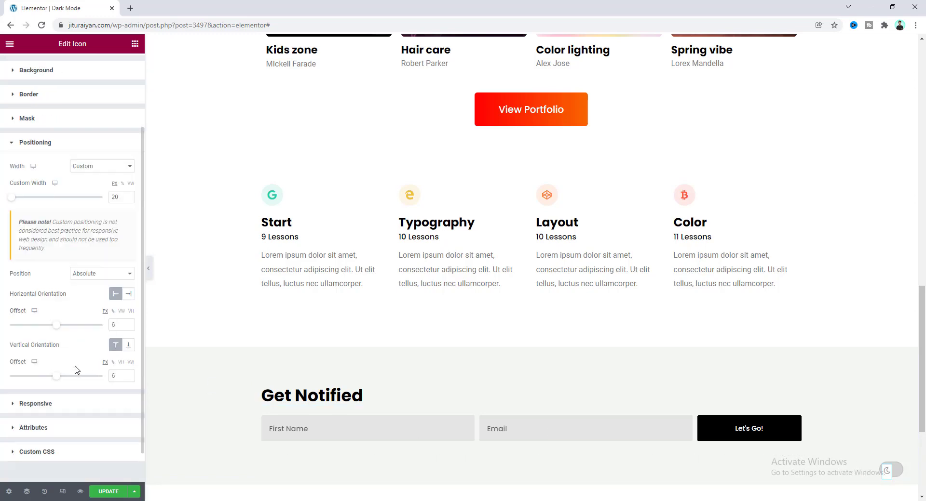
Step: Paste Custom CSS giving the moon icon's container 20px height, flex centering and icon-wrapper line-height 0
left_click(77, 461)
type("selector .elementor-widget-container{     height: 20px;     display: flex;     align-items: center;     justify-content: center; } selector .elementor-icon-wrapper{     line-height: 0; }")
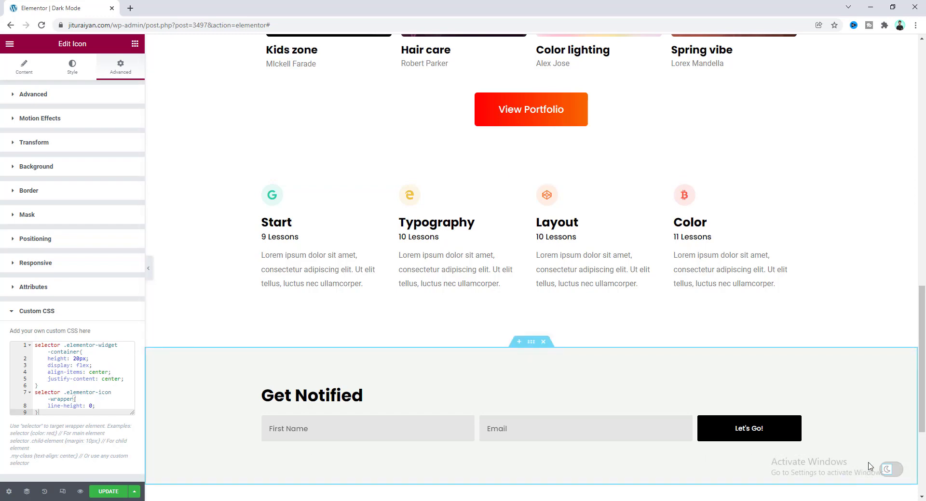
Step: Set the moon icon's linked border radius to 100 on all four corners
left_click(67, 200)
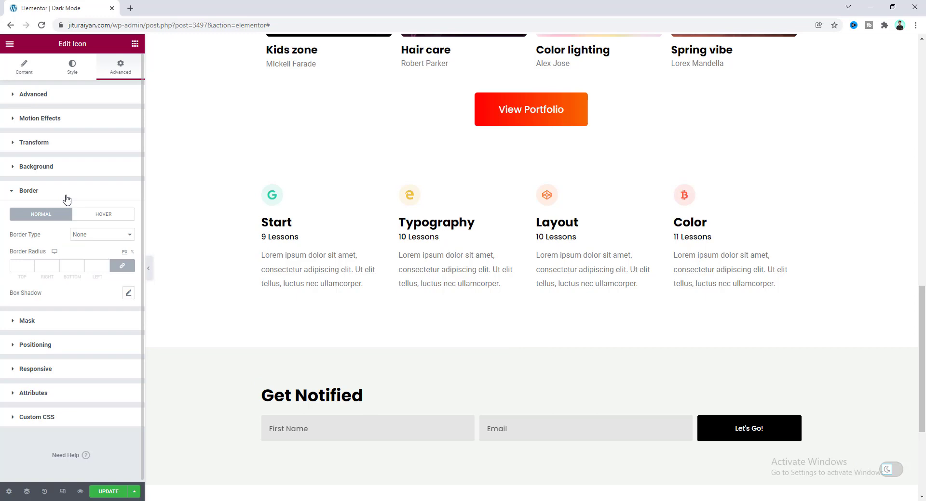
left_click(92, 267)
type("00")
left_click(73, 294)
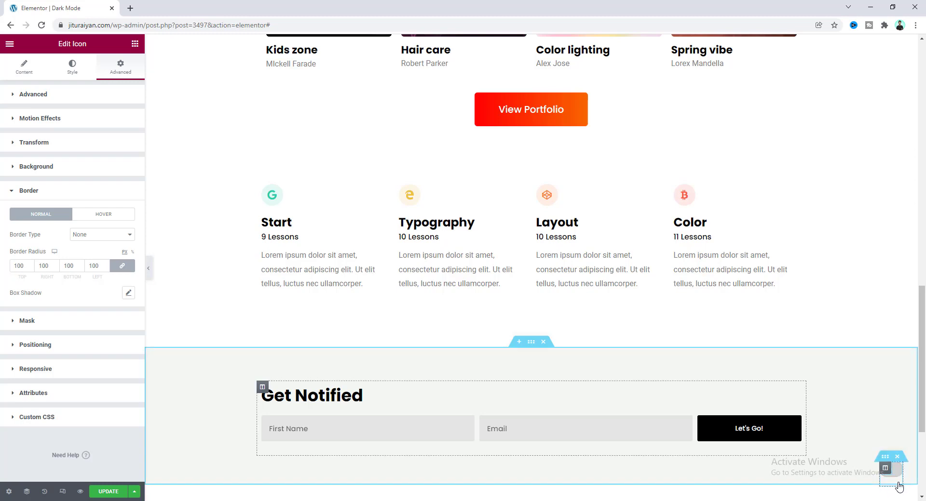
Step: Set the toggle column's Widgets Space to 0, then search the widgets panel for 'ht'
left_click(885, 468)
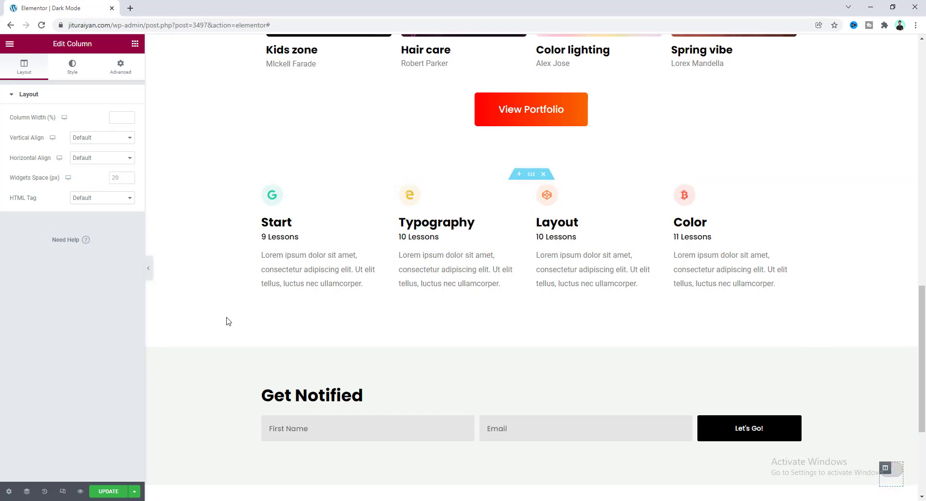
left_click(118, 178)
type("0")
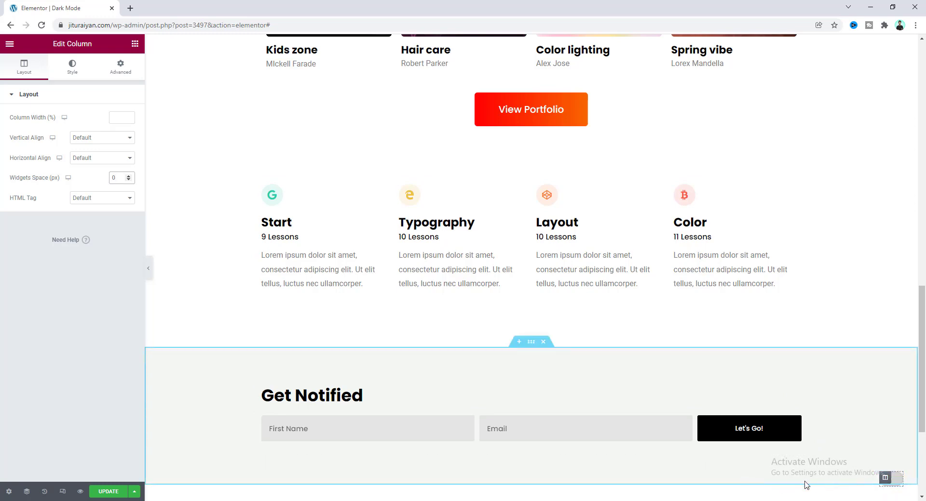
left_click(135, 46)
type("ht")
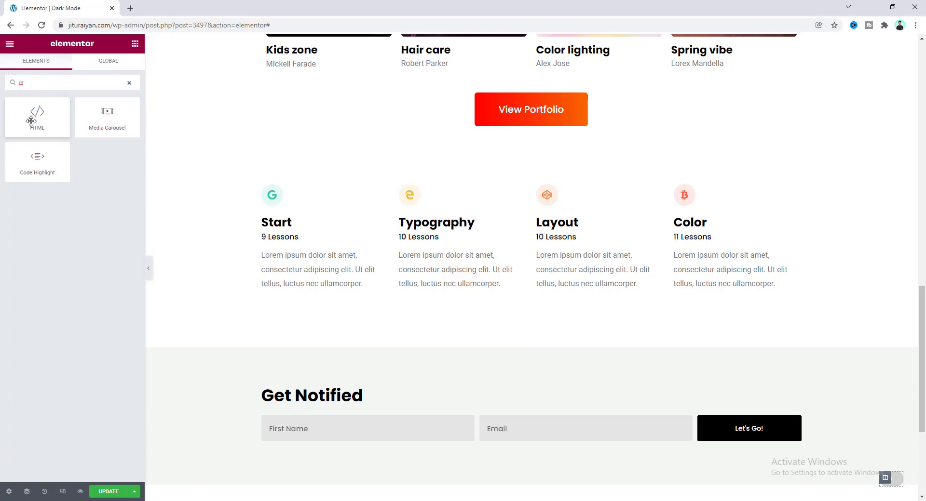
Step: Add an HTML widget below the Get Notified form with the dark-mode cookie script
left_click_drag(33, 117, 406, 452)
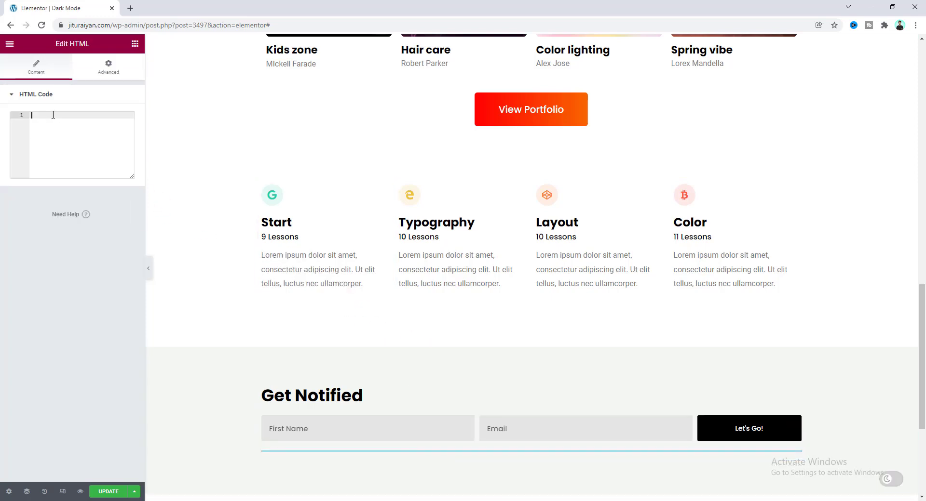
key("ctrl+v")
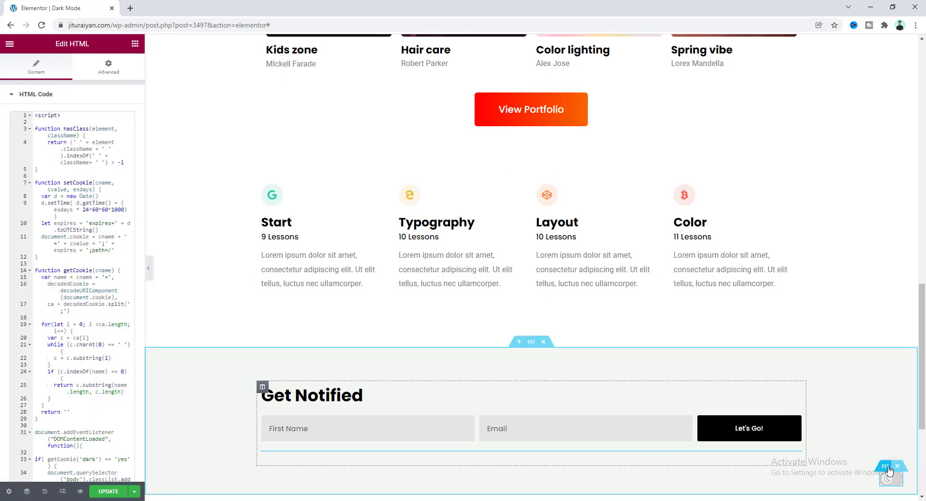
left_click(889, 470)
left_click(121, 68)
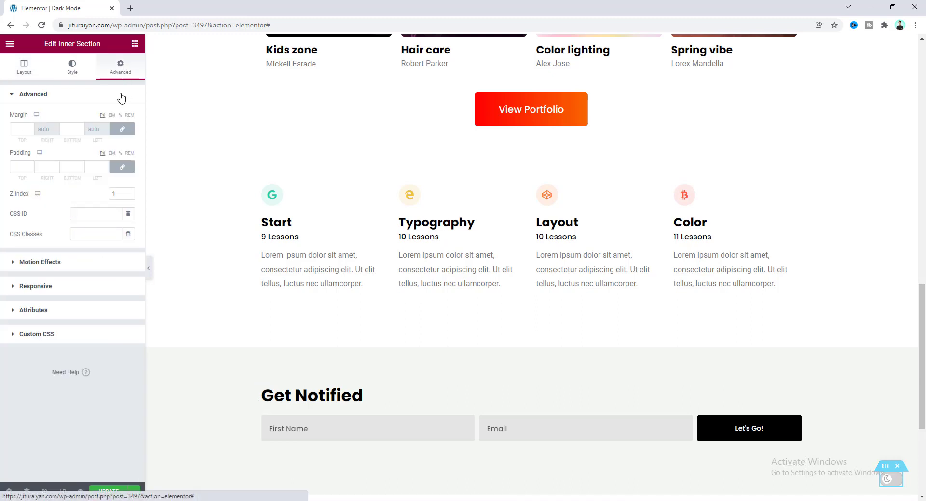
Step: Give the section class dark-toggle and fixed bottom-right dark-state CSS, then update and preview
left_click(91, 233)
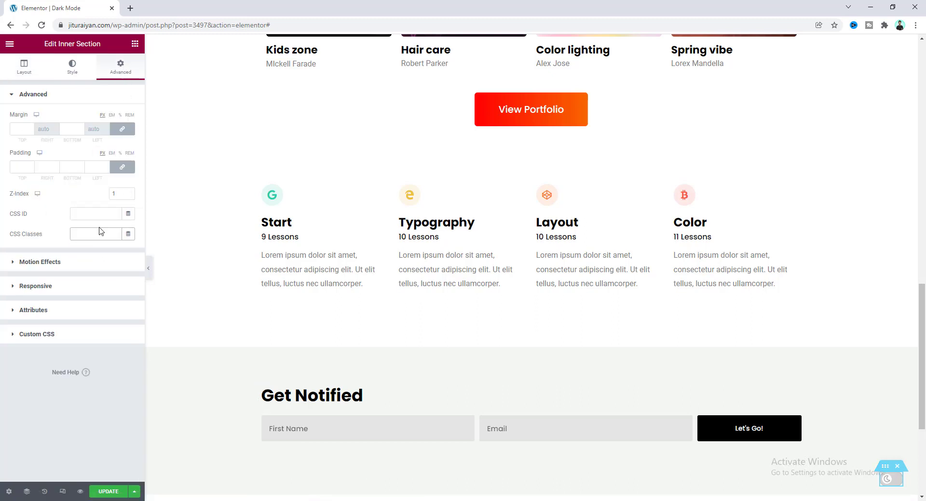
type("-to")
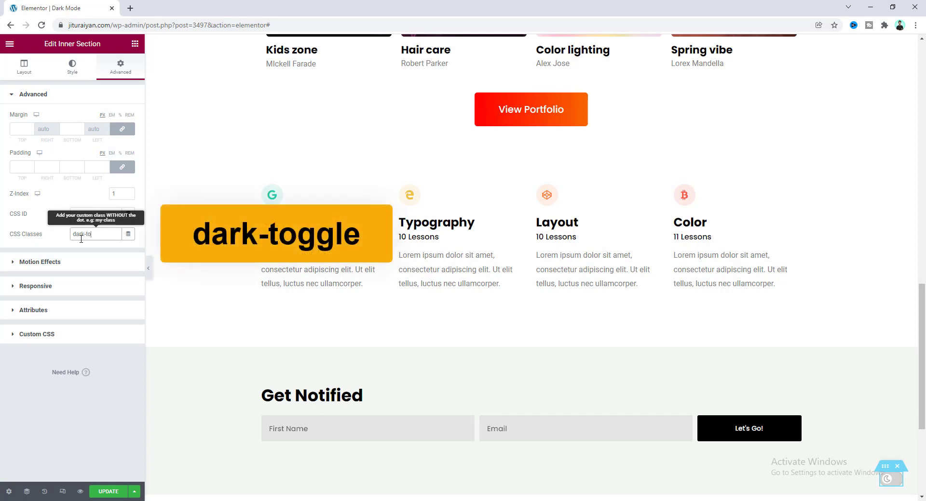
type("ggle")
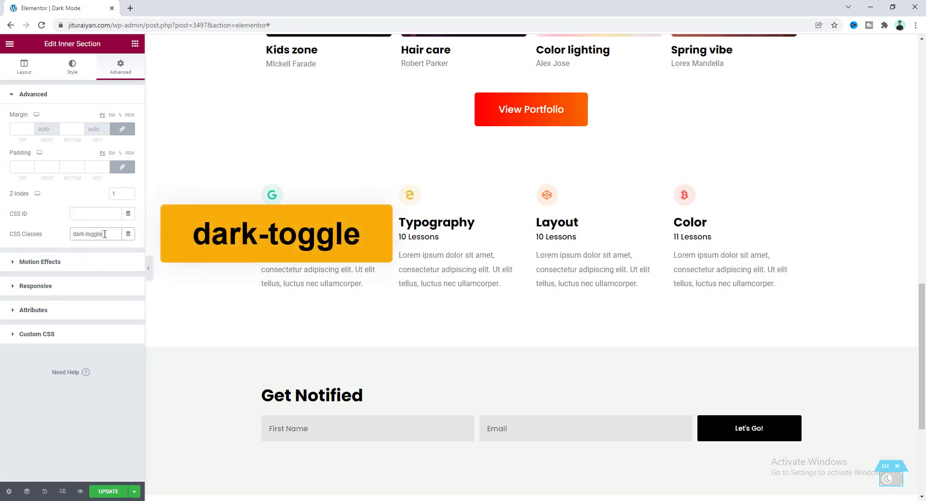
left_click(75, 341)
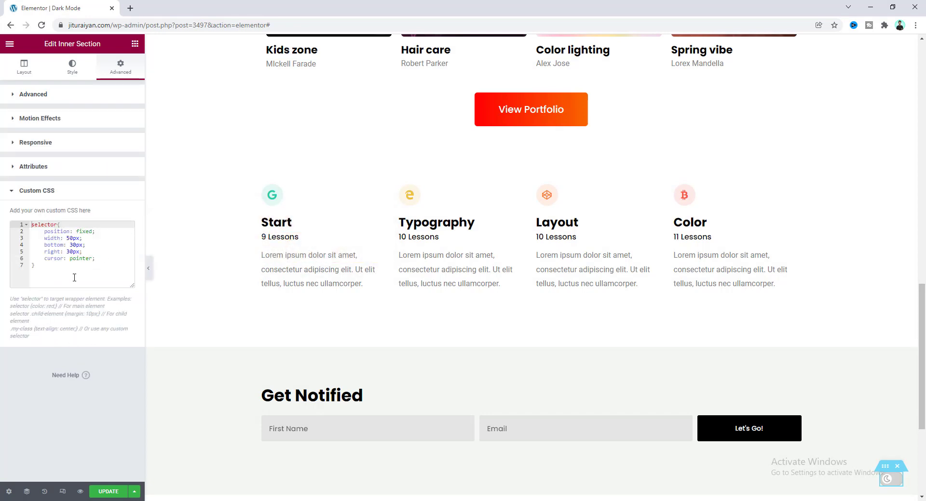
left_click(39, 266)
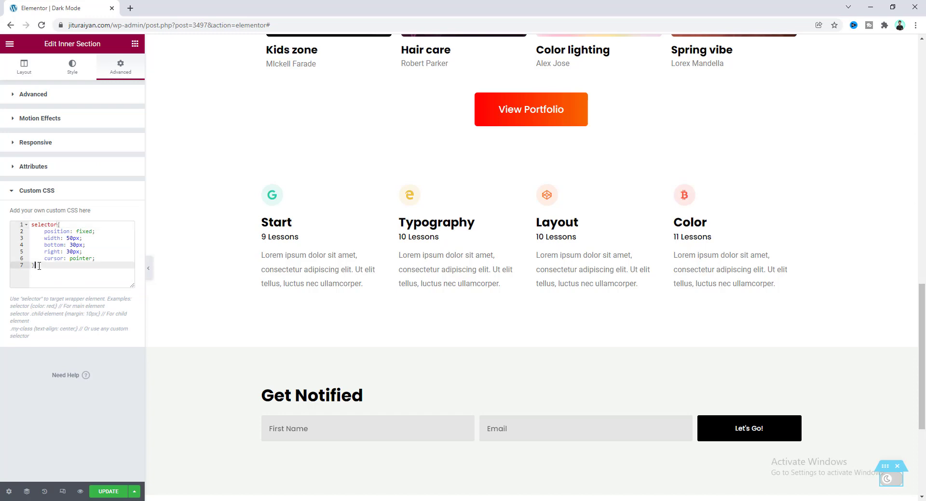
key("Return")
key("Return")
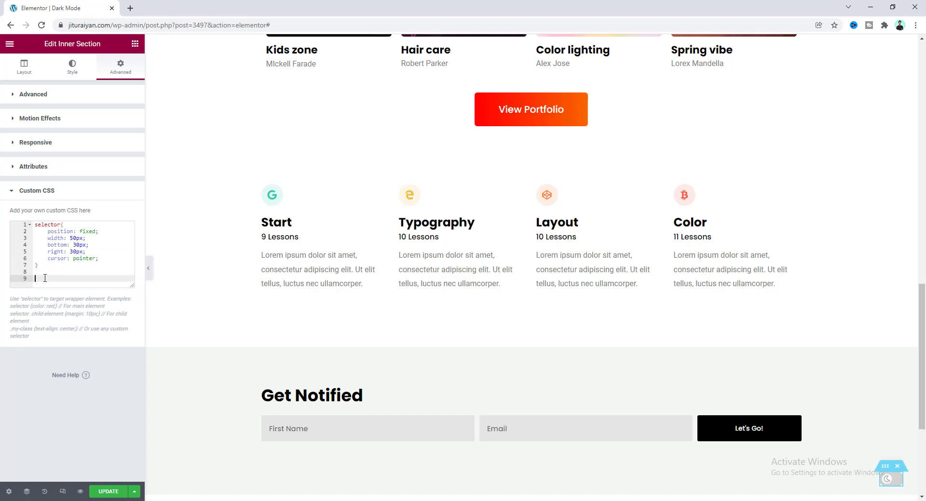
key("ctrl+v")
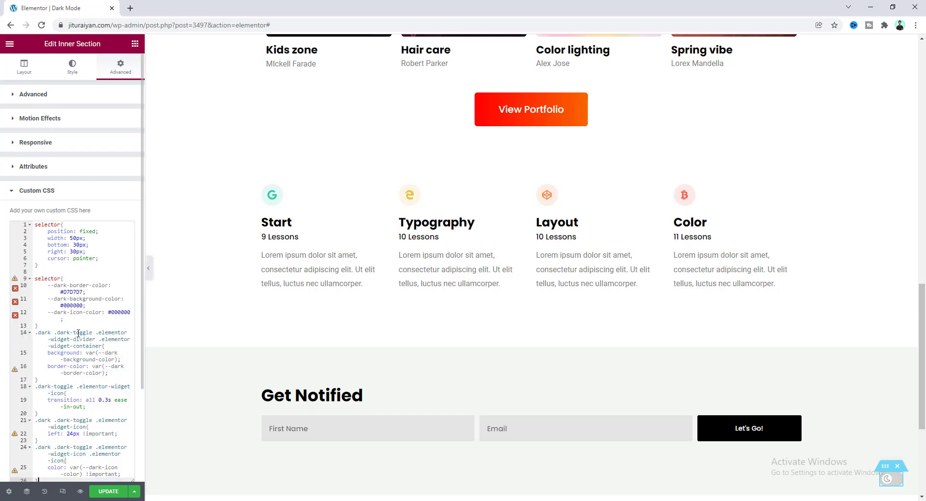
left_click(106, 492)
left_click(80, 491)
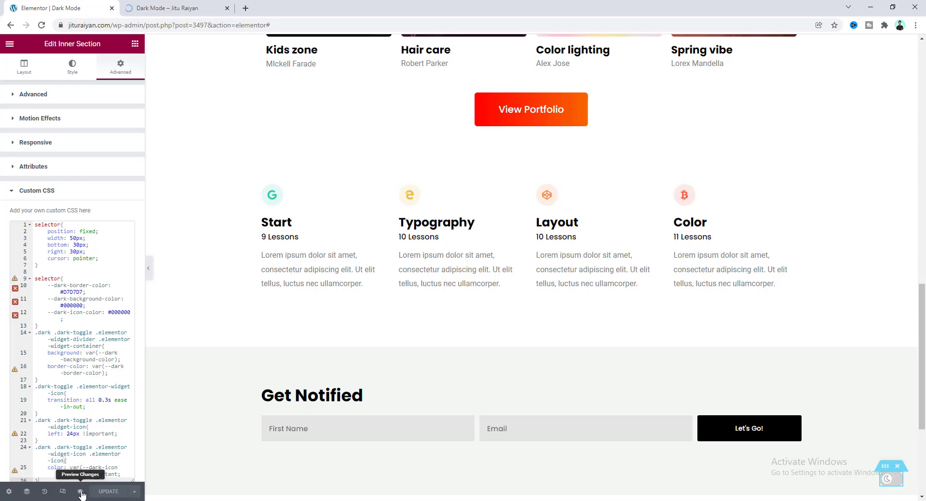
Step: In the preview tab, switch the dark-mode toggle on and off several times, then go back to the editor
left_click(166, 7)
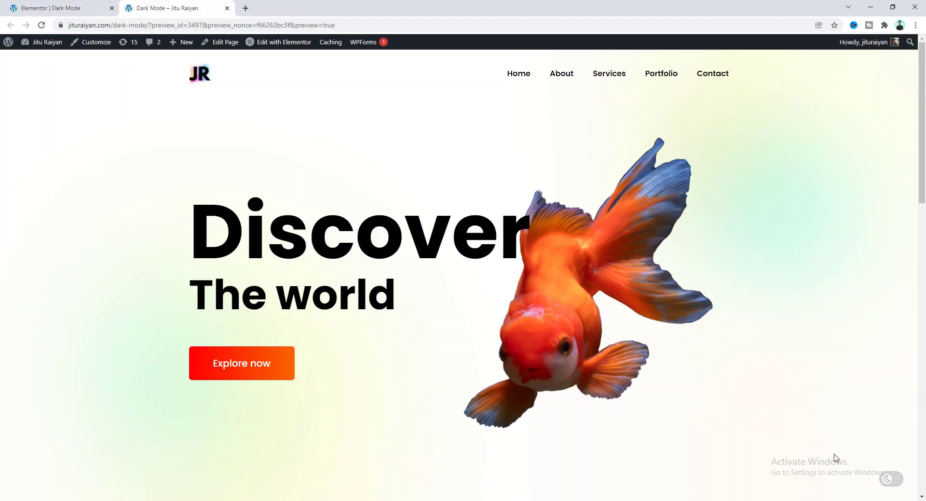
left_click(896, 487)
left_click(887, 486)
left_click(890, 481)
left_click(887, 482)
left_click(893, 480)
left_click(54, 6)
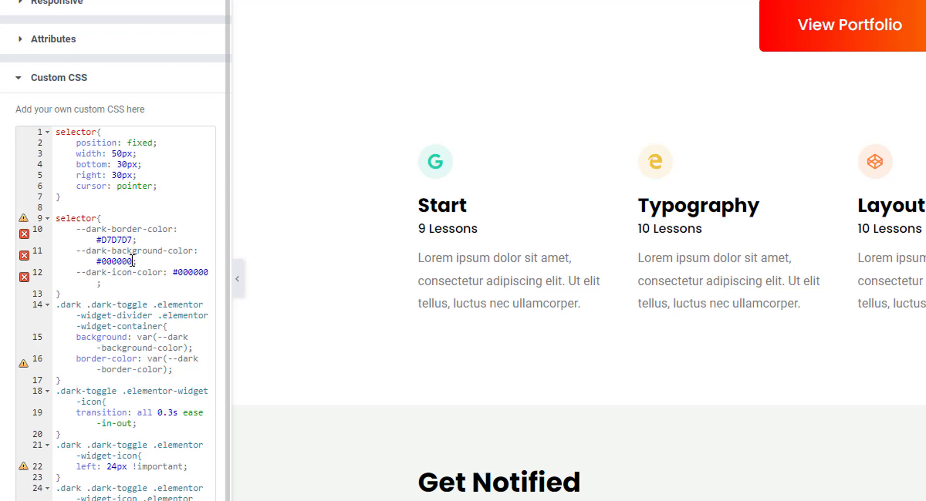
Step: Replace the #000000 dark background value on line 11 with red, then undo it
left_click_drag(133, 261, 98, 263)
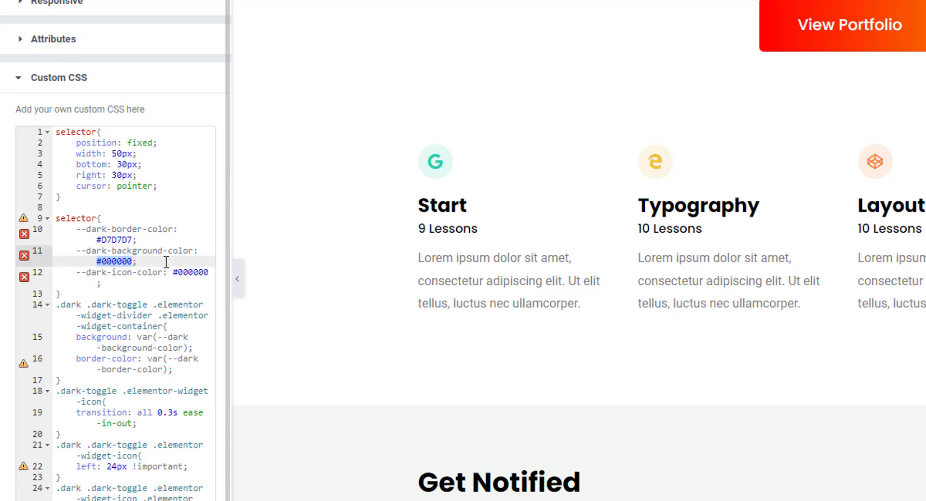
type("red")
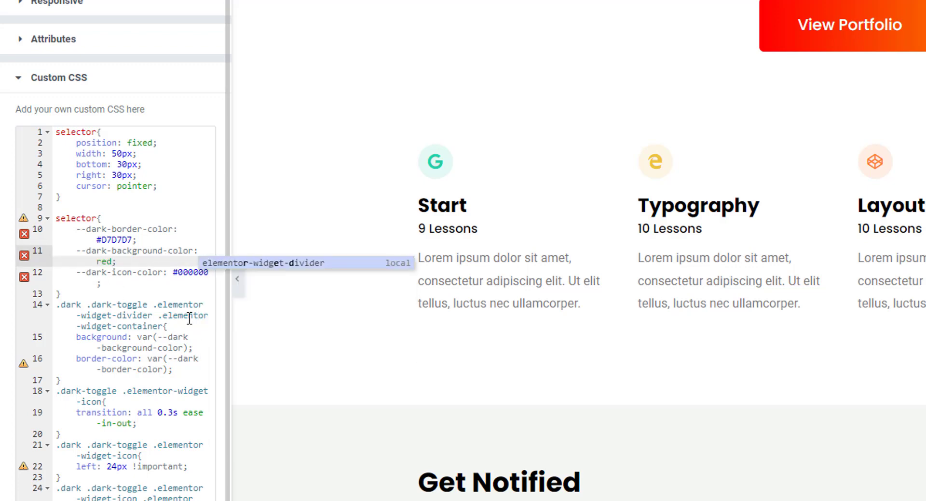
key("Escape")
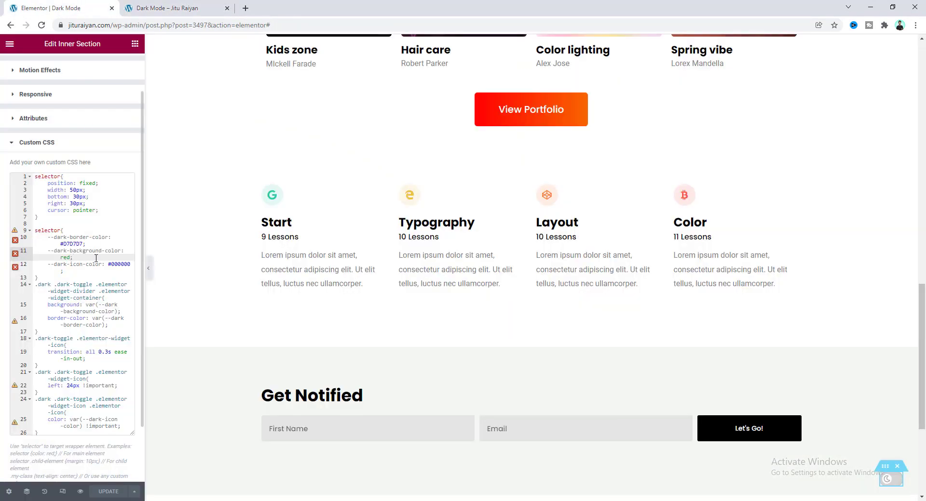
scroll(77, 305, "up", 1)
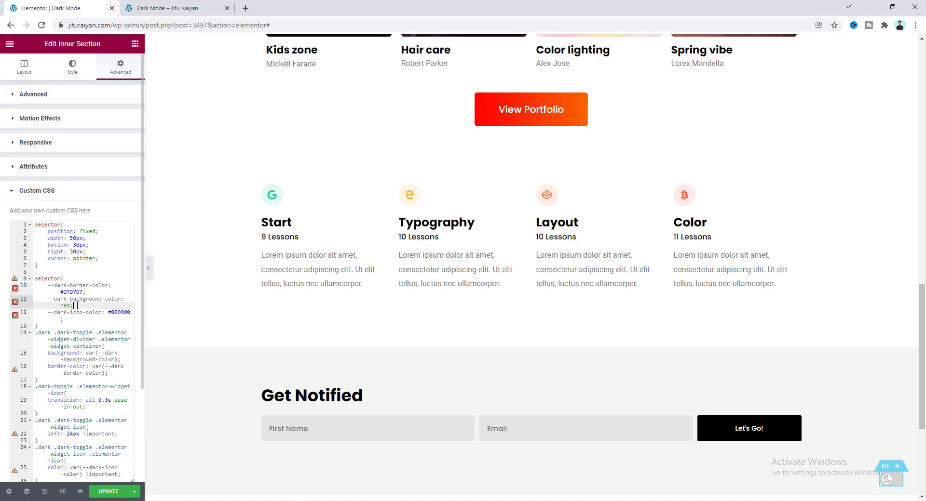
key("ctrl+z")
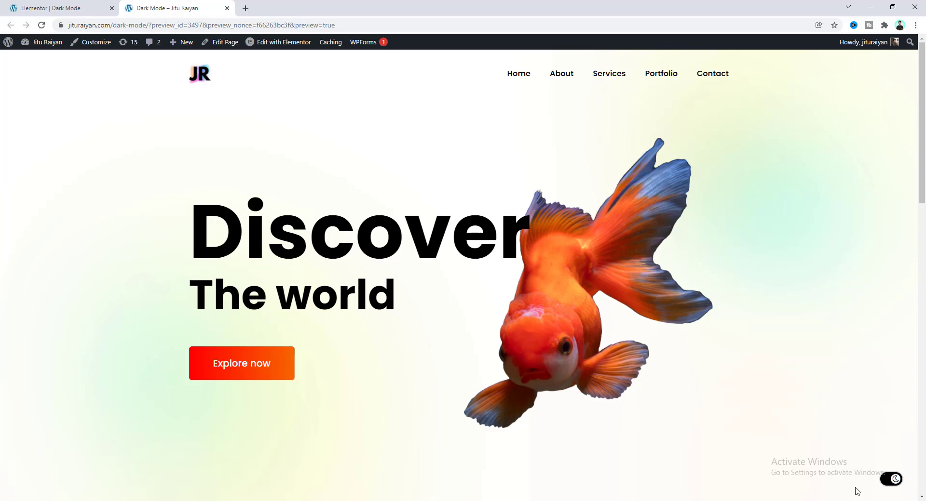
Step: Scroll the live preview, then return to the 'Elementor | Dark Mode' editor tab
scroll(570, 389, "down", 12)
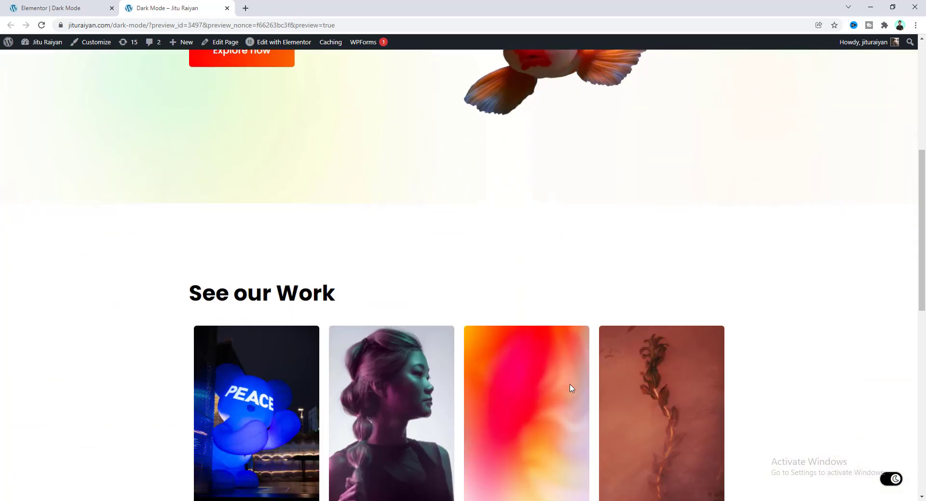
scroll(570, 389, "down", 3)
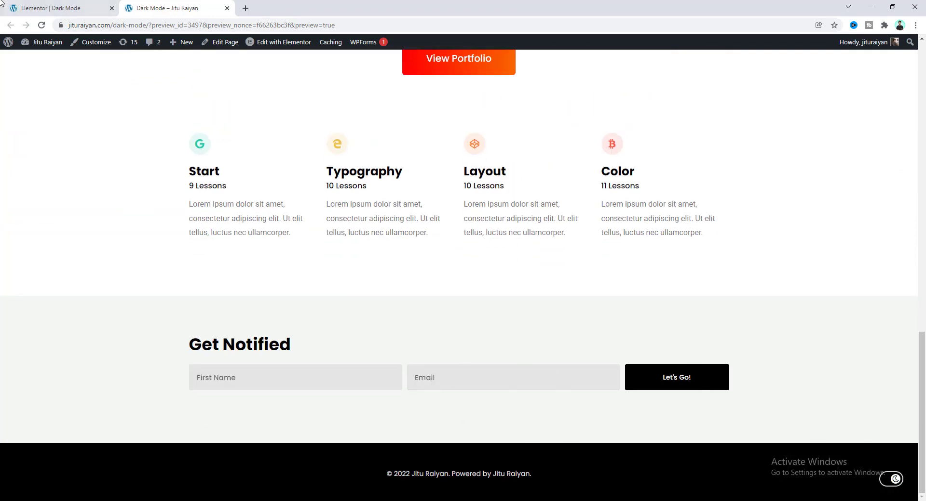
left_click(44, 7)
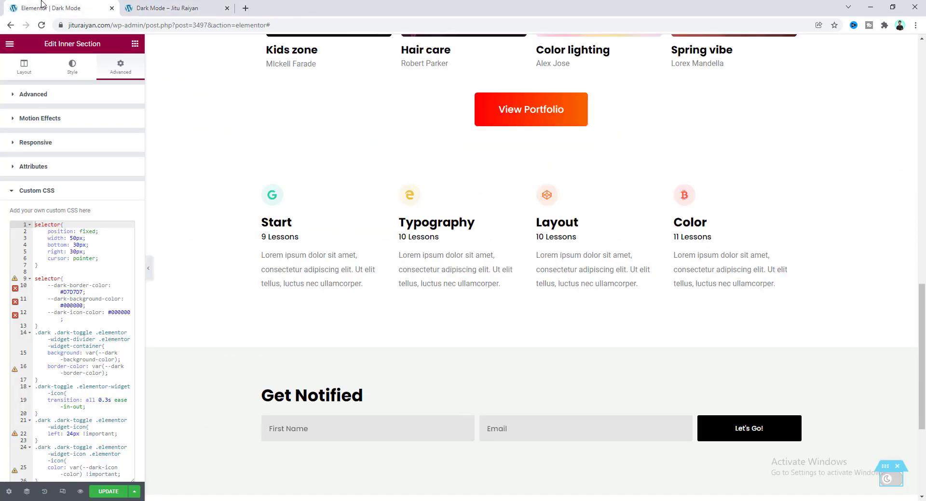
Step: Paste body.dark{ background: #191919; } into the page settings' Custom CSS and select the colour
left_click(9, 492)
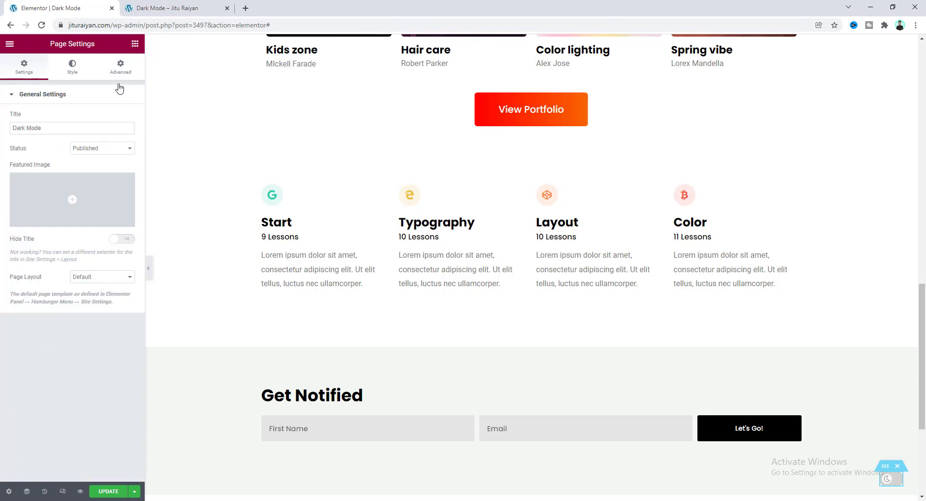
left_click(122, 70)
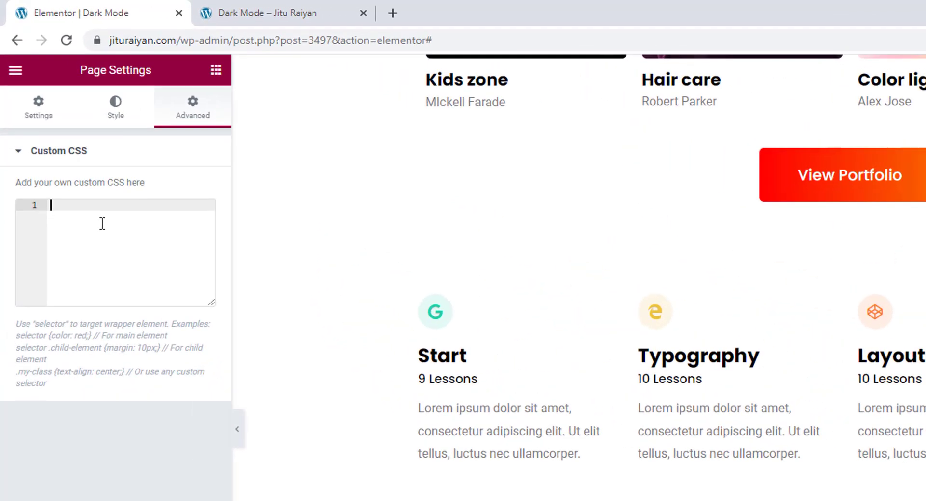
type("body.dark{     background: #191919; }")
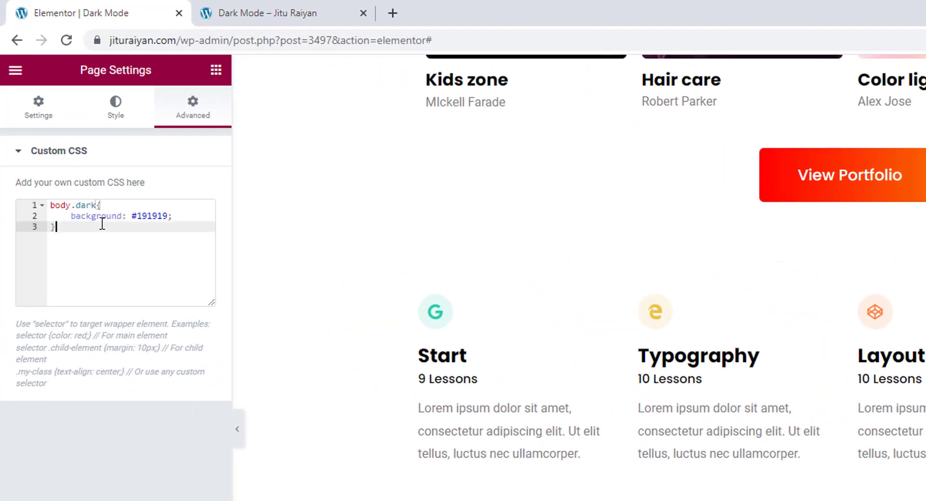
left_click(50, 206)
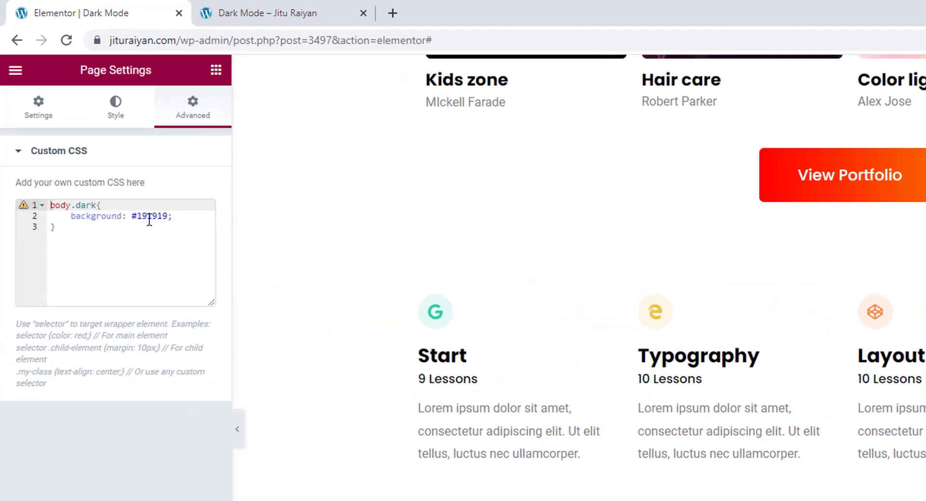
left_click_drag(132, 216, 171, 215)
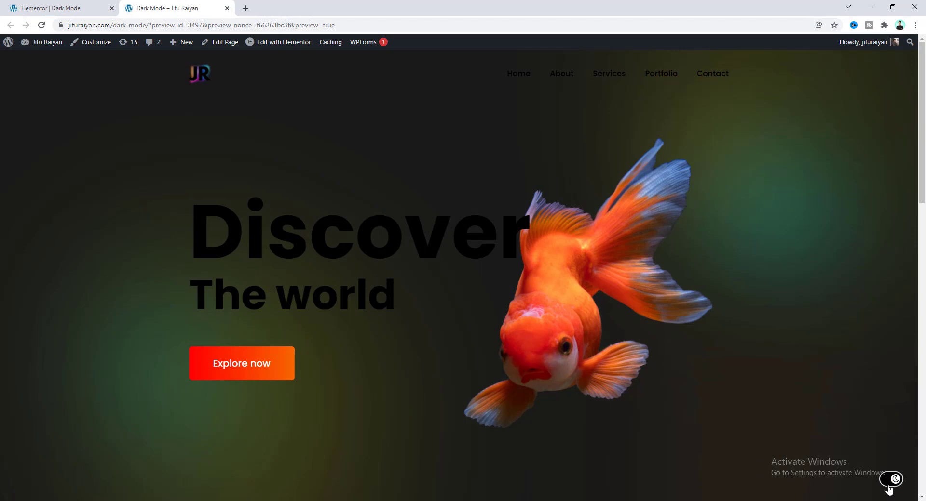
Step: On the live page, switch dark mode off and back on, then return to the editor
scroll(675, 449, "down", 7)
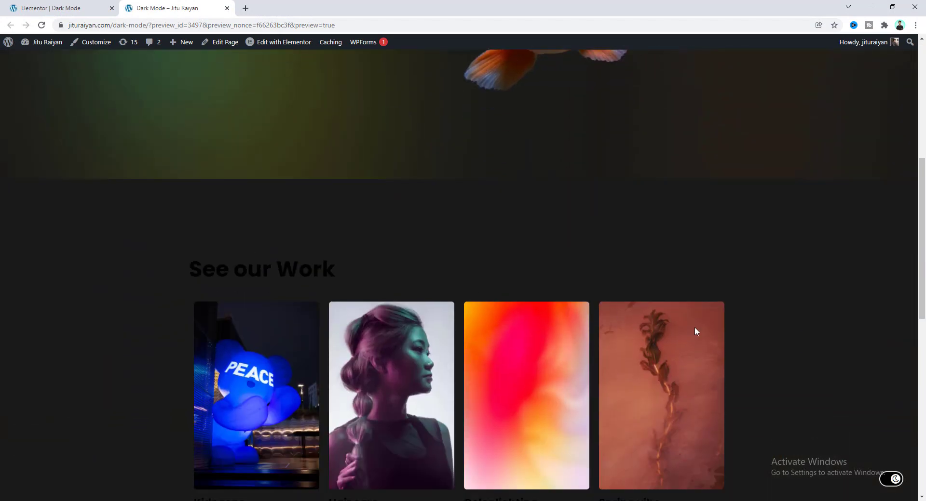
scroll(847, 410, "down", 3)
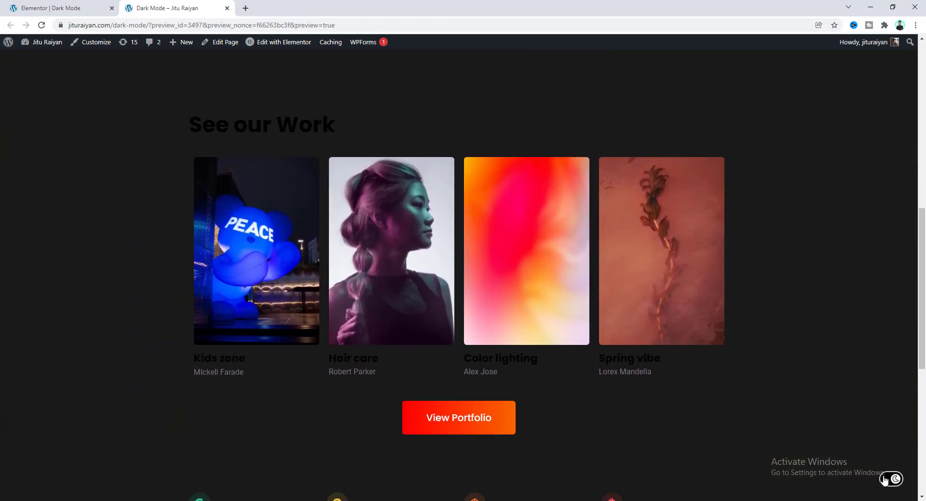
left_click(889, 480)
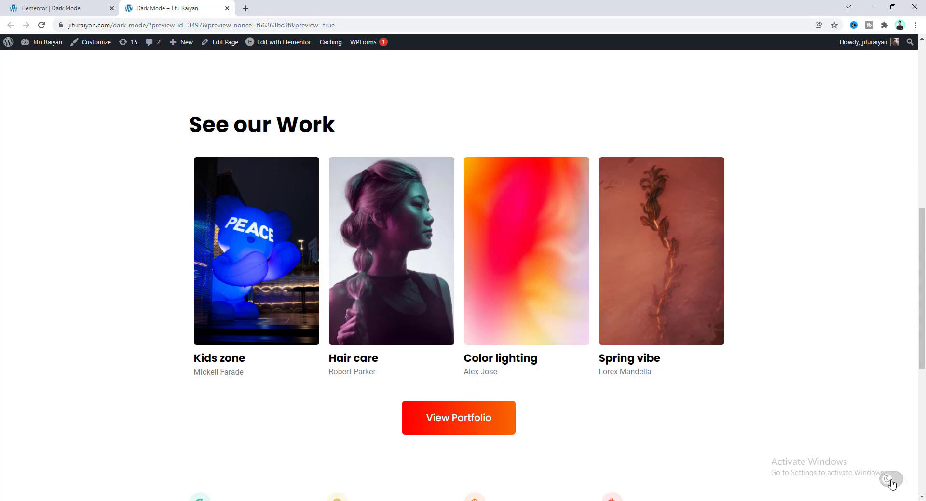
left_click(889, 479)
left_click(7, 5)
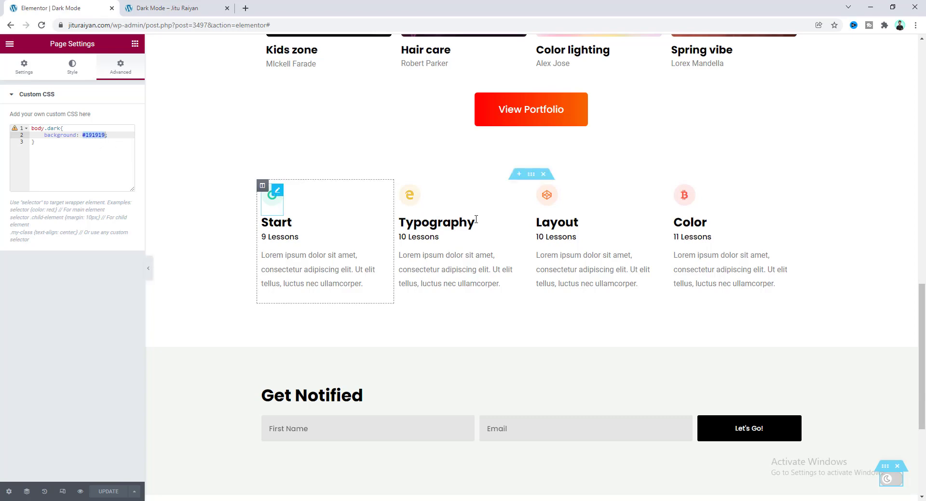
scroll(270, 193, "up", 5)
scroll(393, 240, "up", 8)
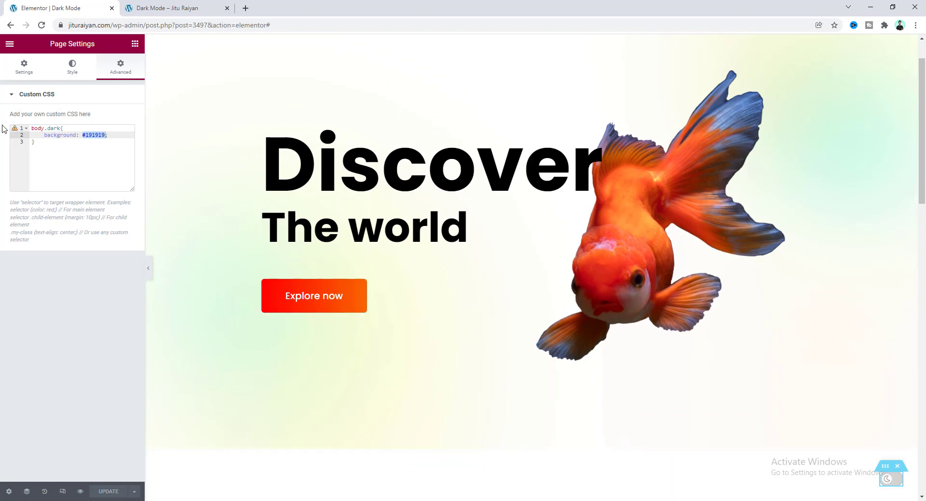
left_click(413, 289)
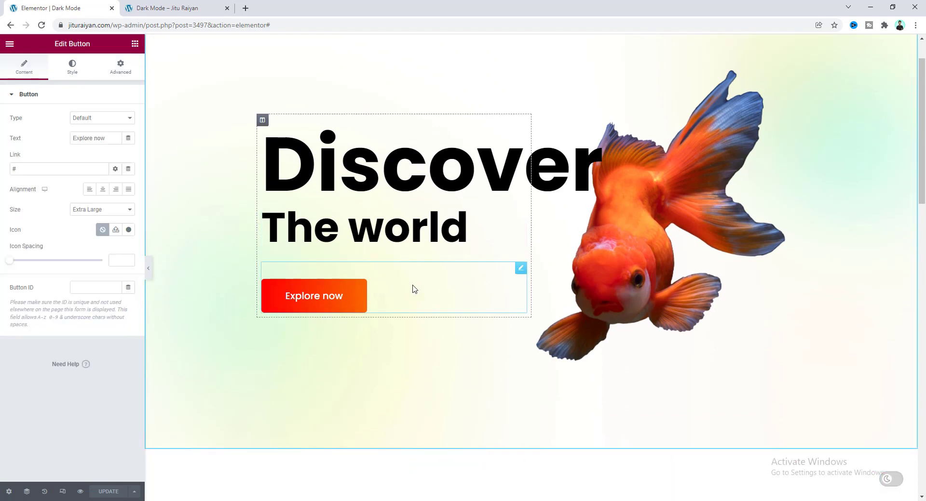
left_click(70, 77)
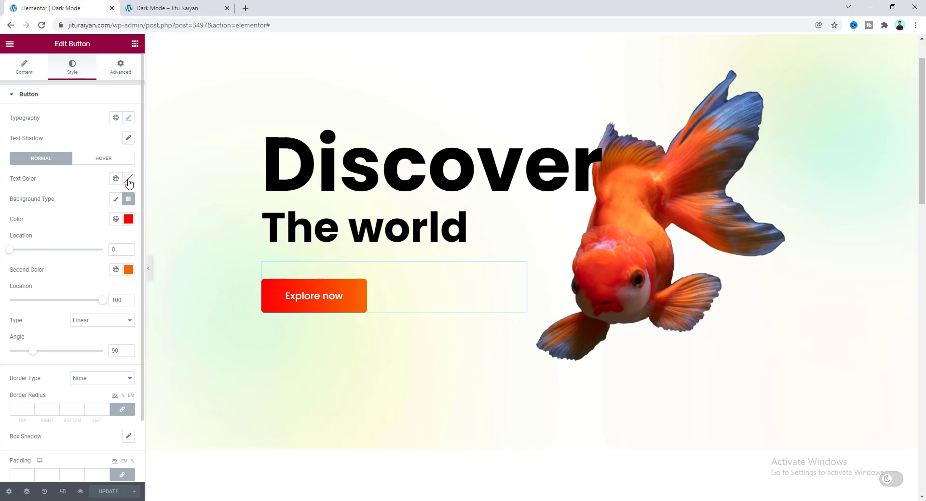
left_click(129, 181)
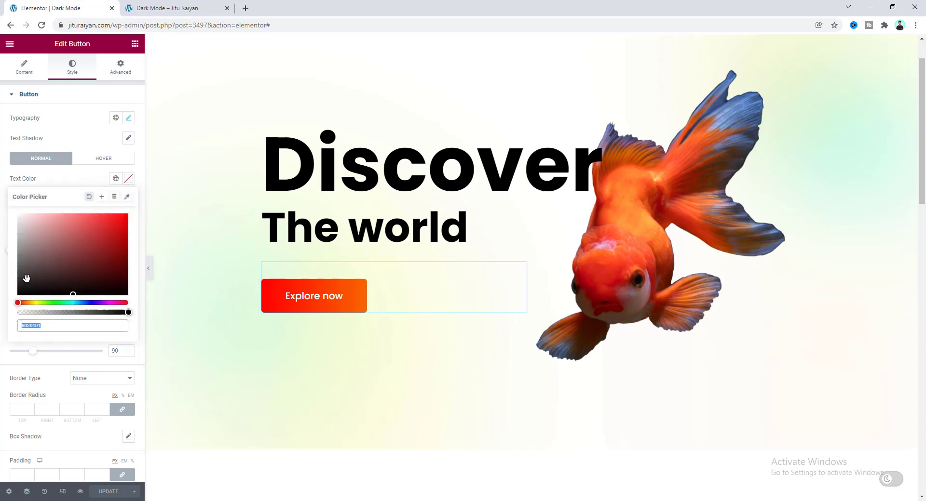
left_click(18, 293)
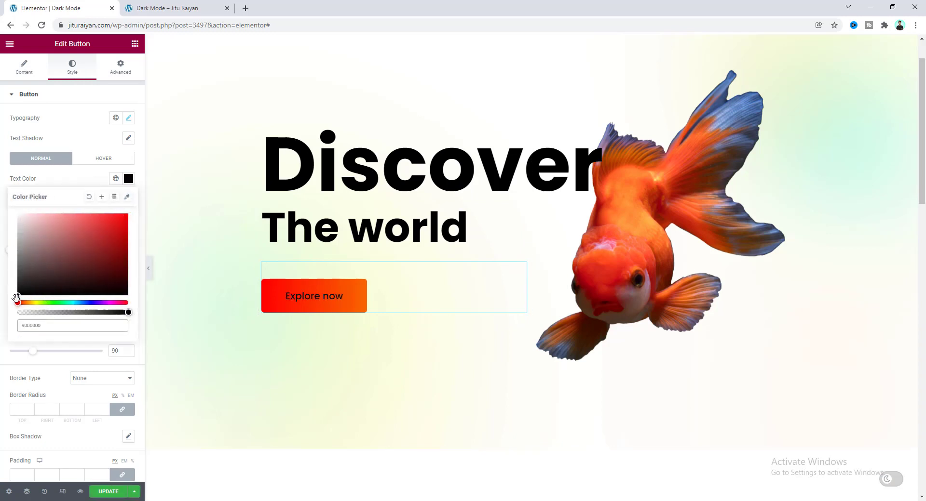
left_click_drag(48, 327, 20, 326)
key("ctrl+c")
left_click(88, 197)
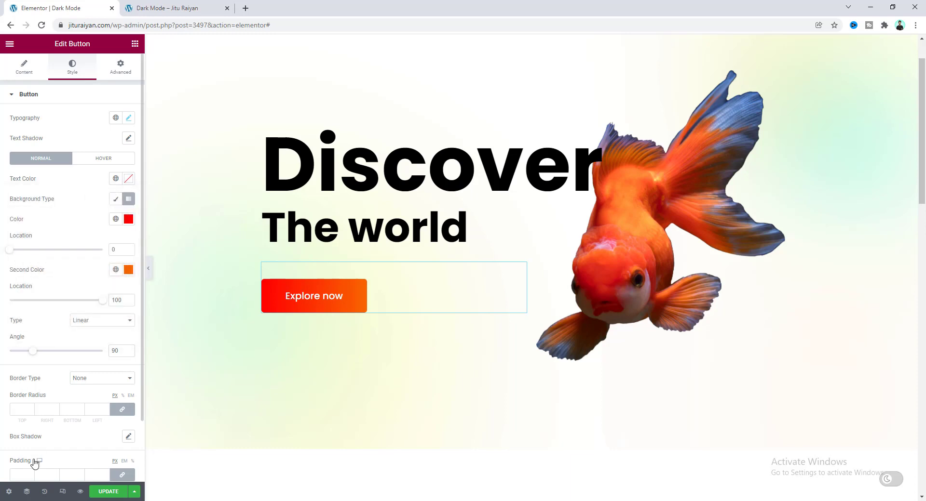
left_click(9, 492)
left_click(121, 67)
left_click_drag(105, 135, 85, 135)
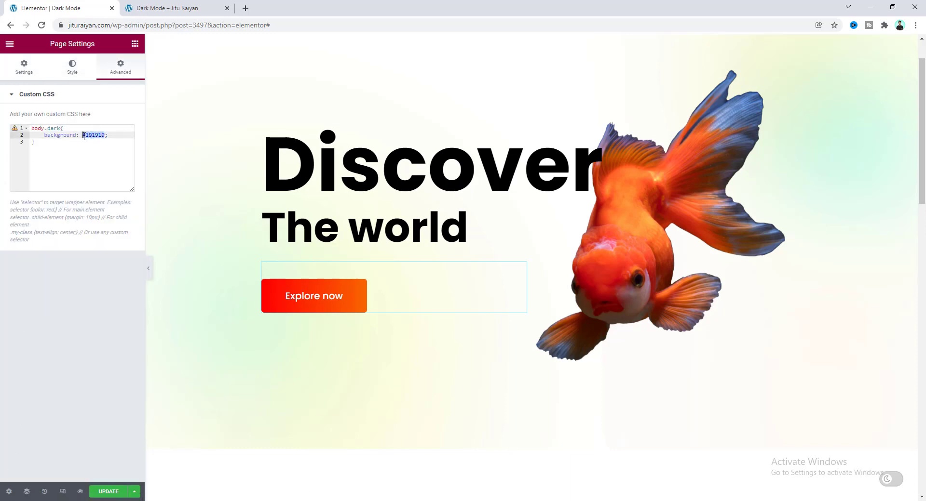
key("ctrl+v")
key("ctrl+z")
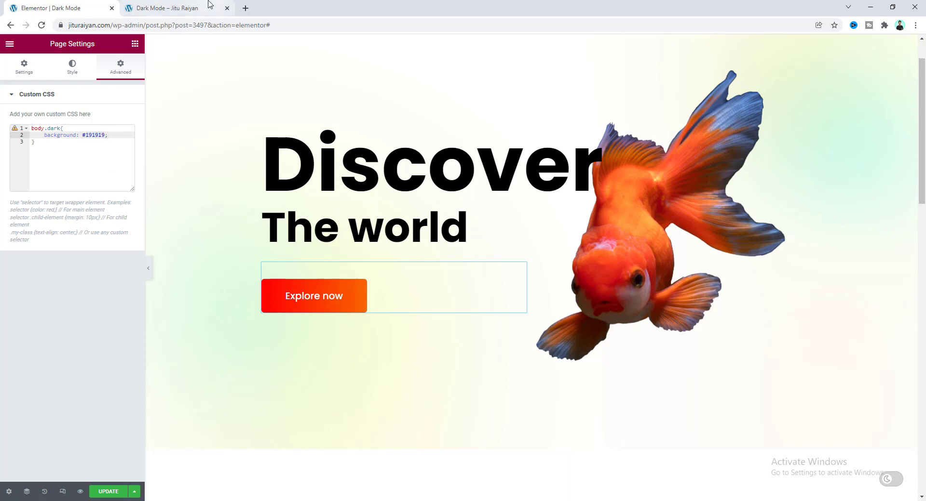
Step: Open the dark-mode live preview, scroll through it, and bring up the context menu on the Discover heading
left_click(214, 5)
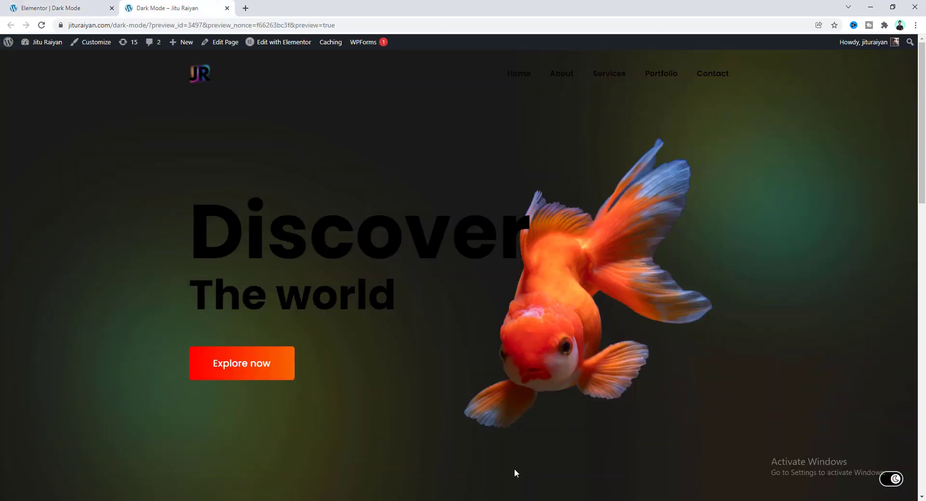
left_click_drag(207, 224, 510, 227)
left_click(509, 380)
scroll(509, 380, "down", 1)
scroll(509, 380, "down", 14)
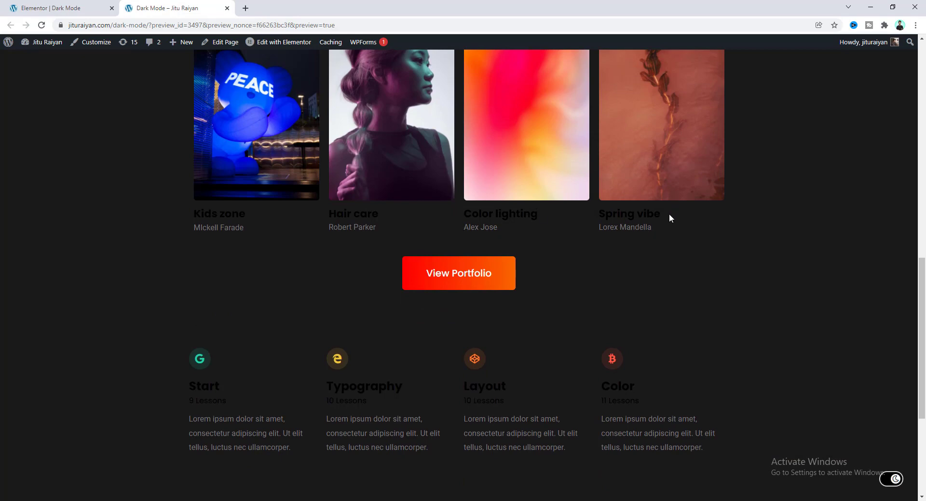
scroll(478, 339, "up", 5)
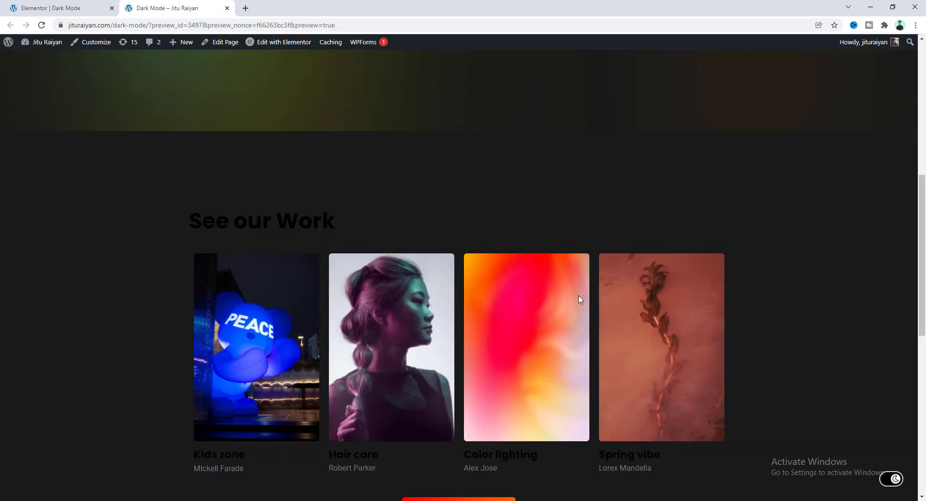
scroll(578, 300, "up", 15)
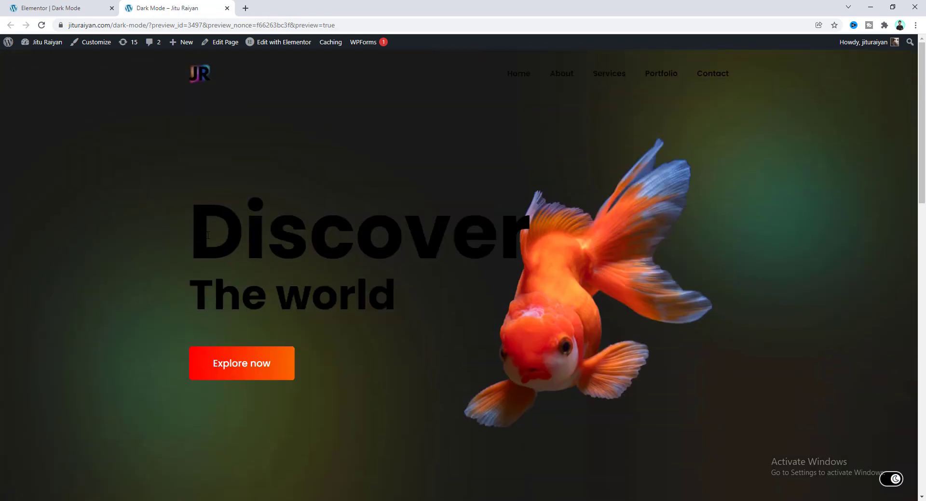
left_click_drag(207, 230, 497, 231)
left_click(496, 231)
right_click(296, 231)
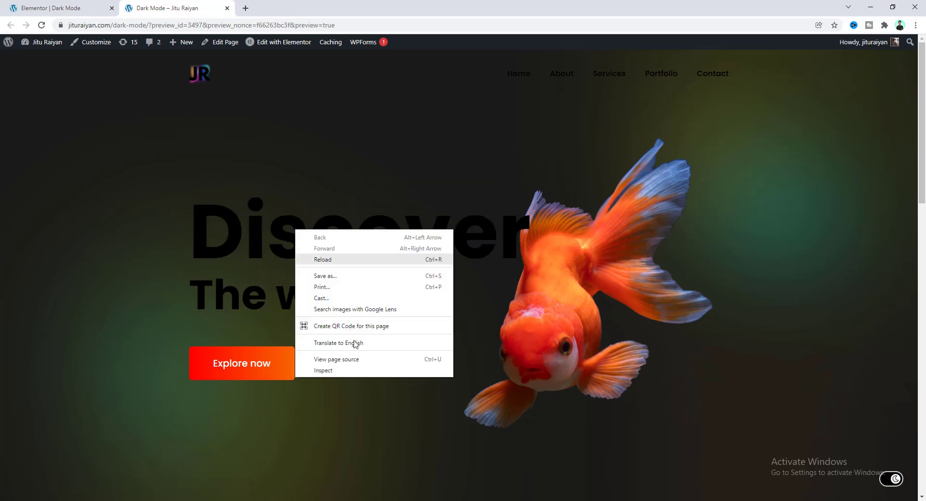
Step: Inspect the Discover heading in DevTools, preview its colour as #ffffff, and select the rule's selector
left_click(359, 371)
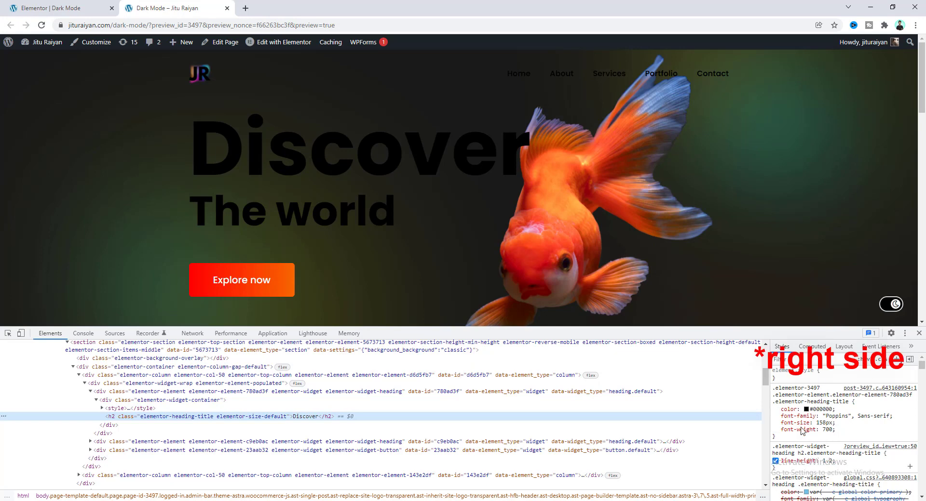
scroll(815, 385, "down", 3)
scroll(806, 393, "up", 3)
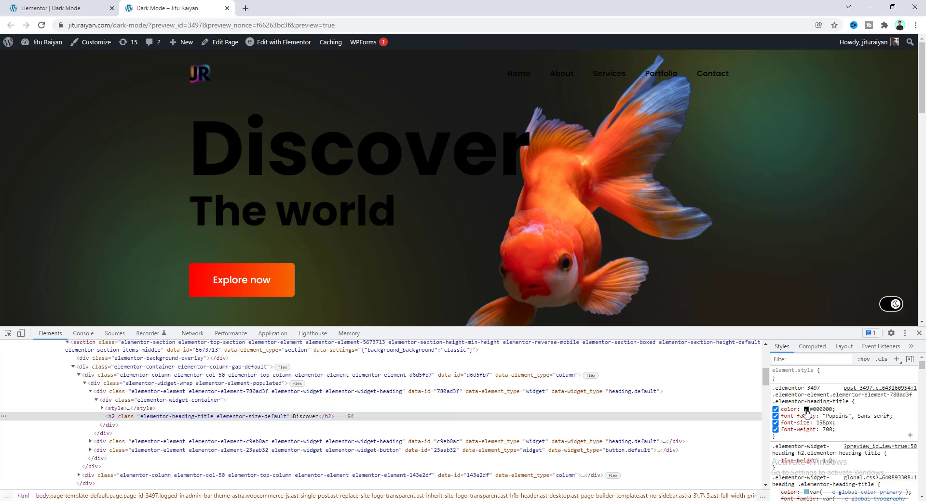
left_click(807, 410)
left_click_drag(820, 368, 797, 332)
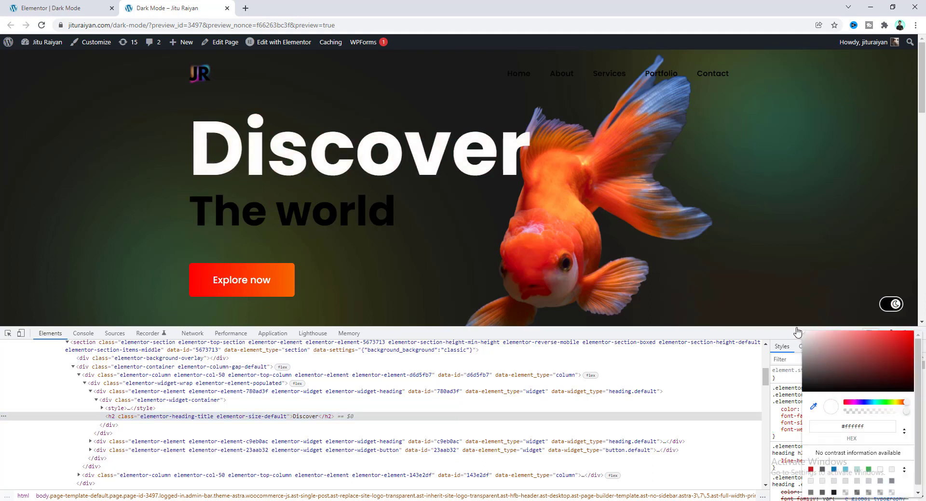
left_click(793, 383)
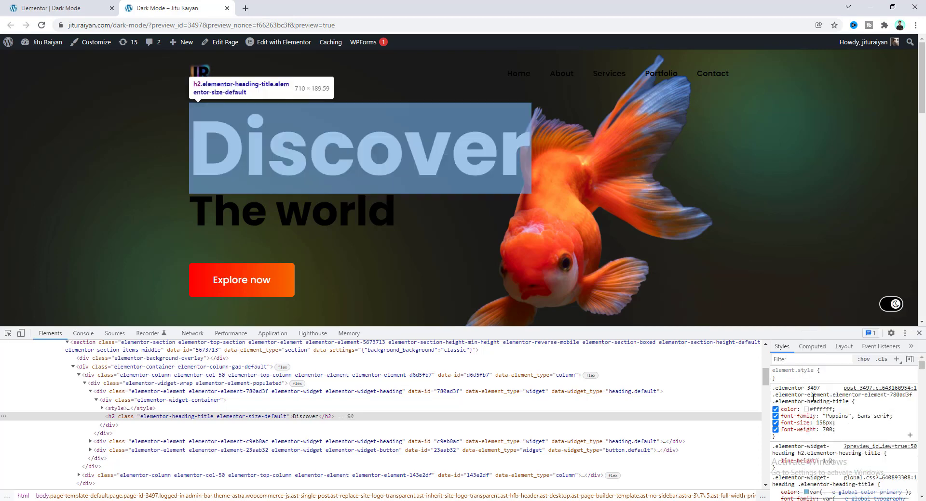
left_click(799, 395)
key("ctrl+c")
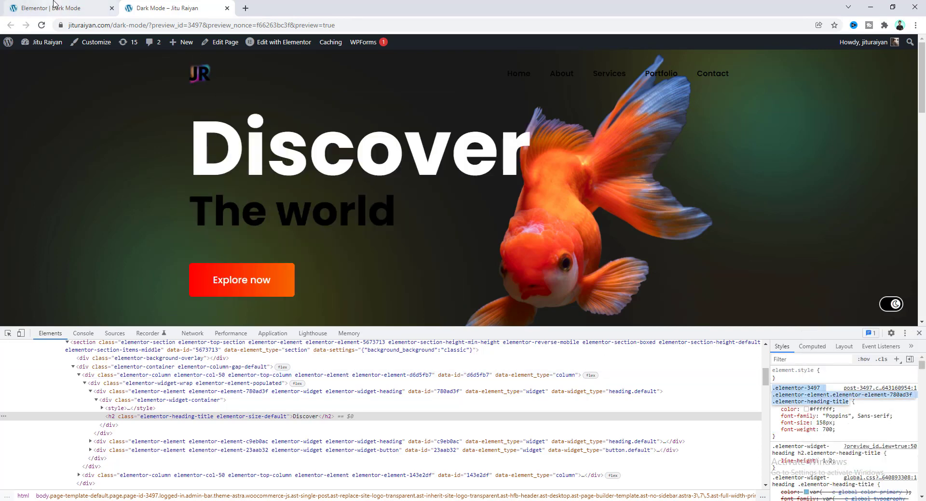
left_click(55, 5)
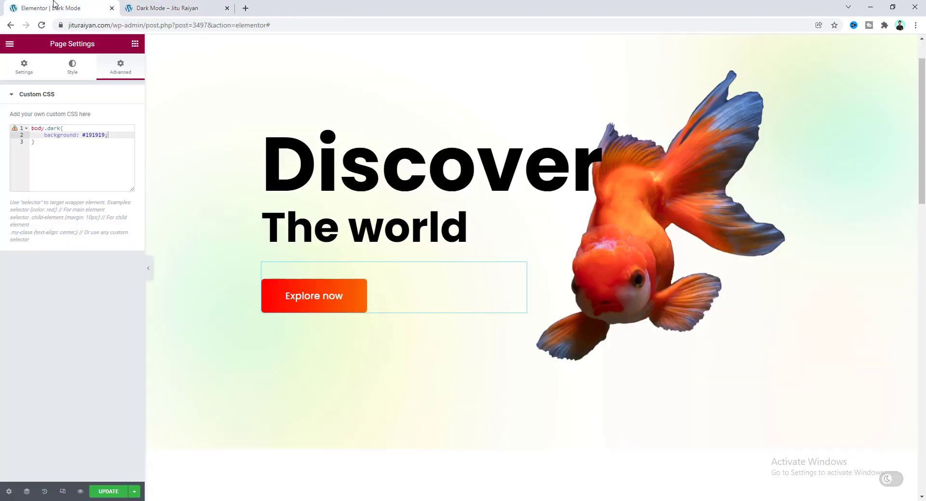
Step: Paste the Discover heading's selector into its Advanced > Custom CSS box
left_click(420, 164)
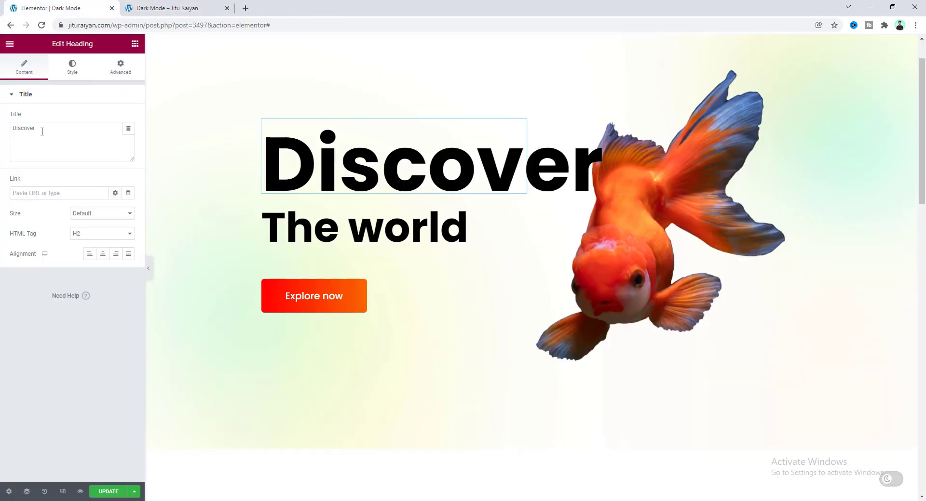
left_click(110, 73)
left_click(85, 465)
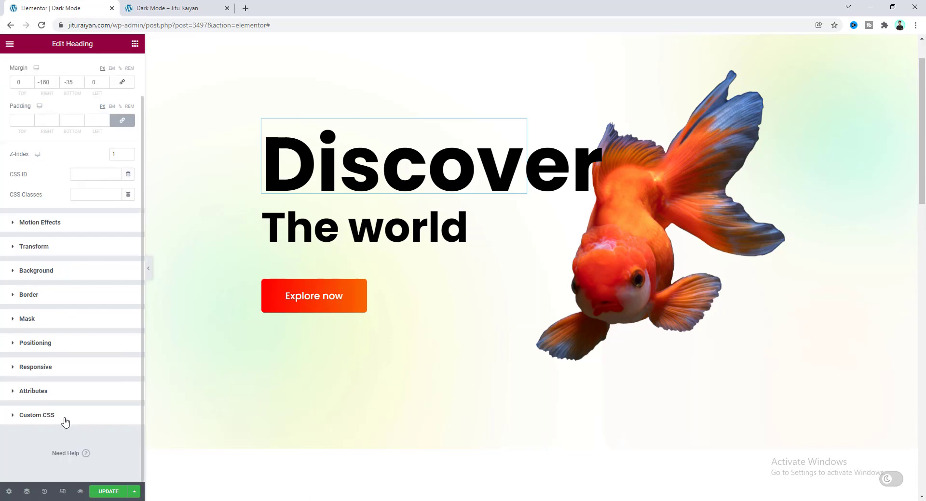
left_click(59, 381)
key("ctrl+v")
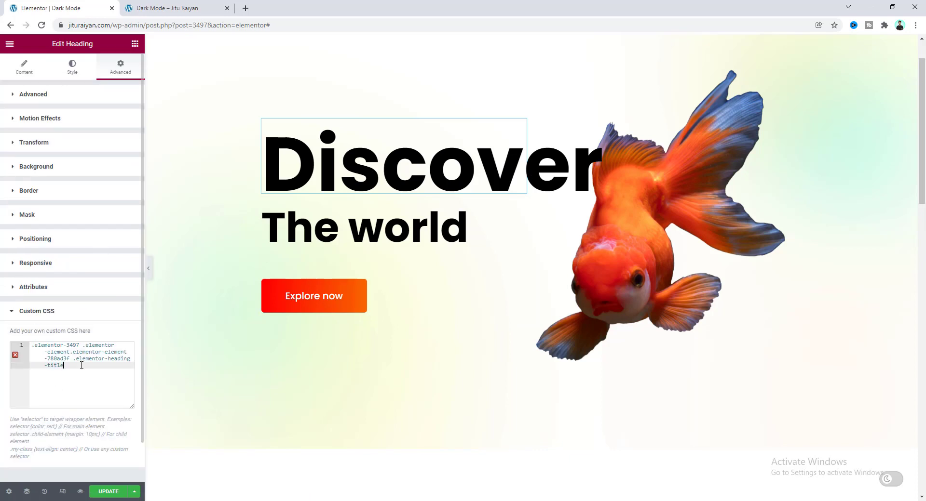
key("Return")
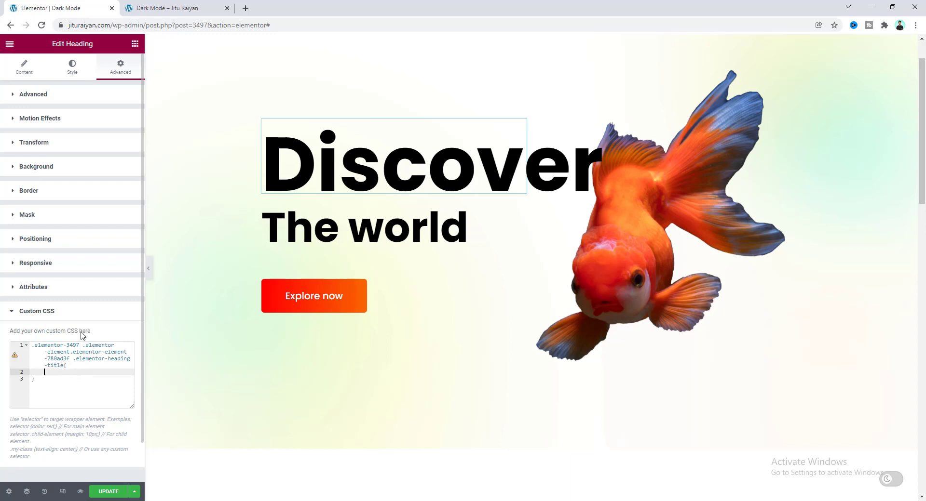
Step: Add color: #ffffff; to the rule, prefix the selector with .dark, and Update the page
left_click(182, 7)
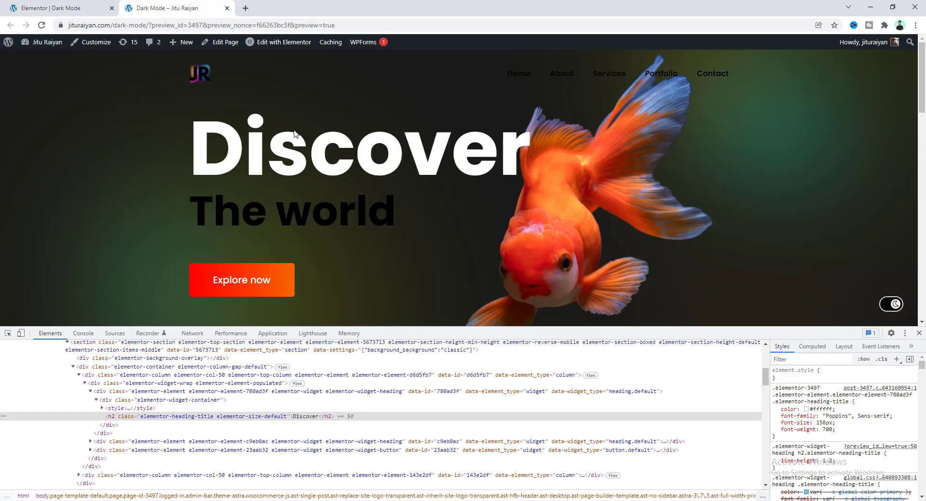
left_click_drag(843, 411, 780, 411)
key("ctrl+c")
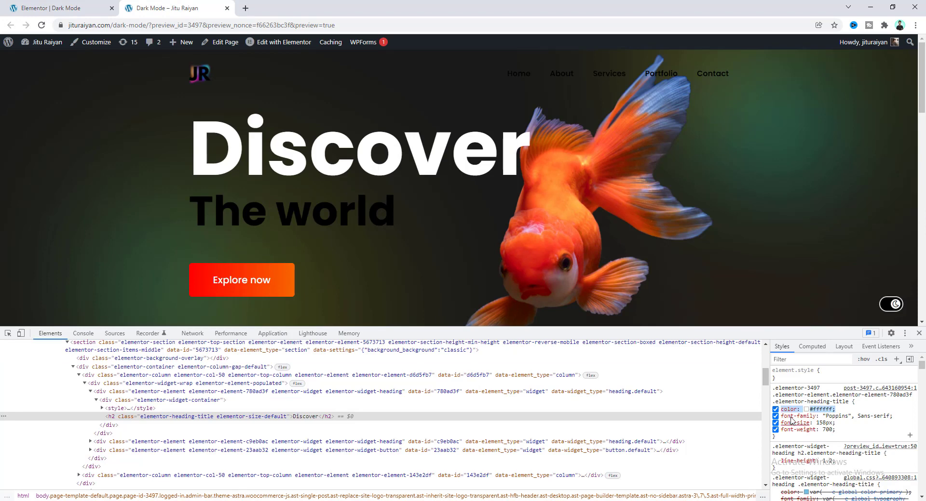
key("ctrl+shift+Tab")
key("ctrl+v")
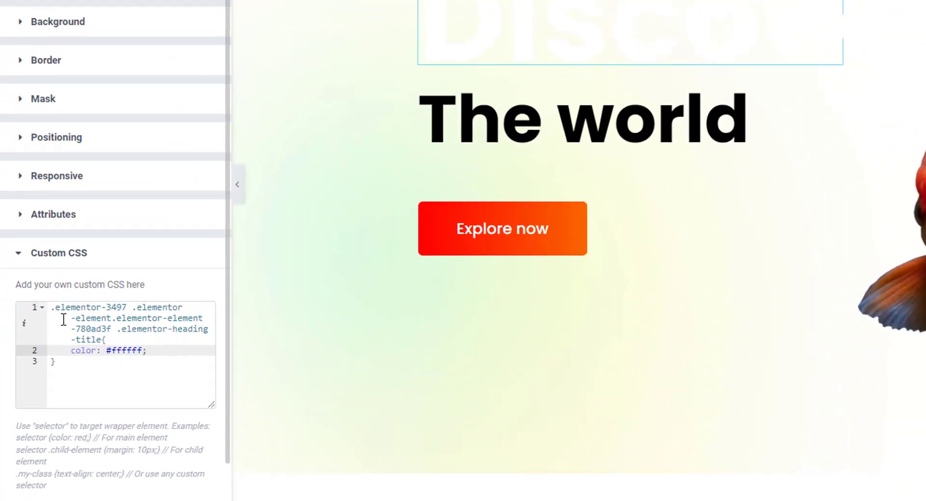
left_click(51, 307)
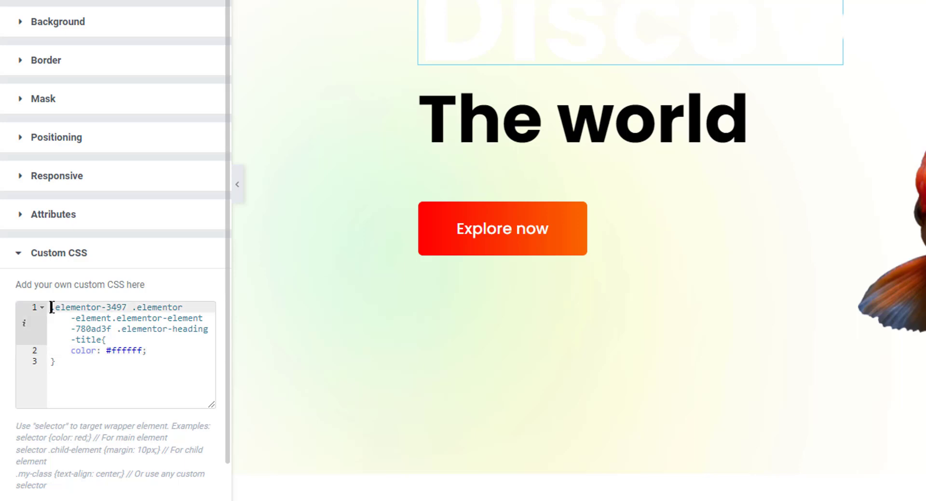
type("dark")
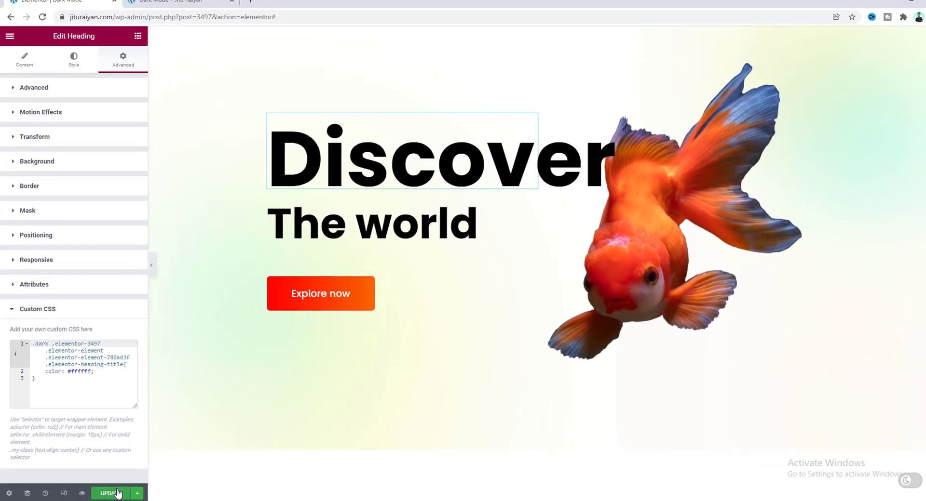
left_click(114, 491)
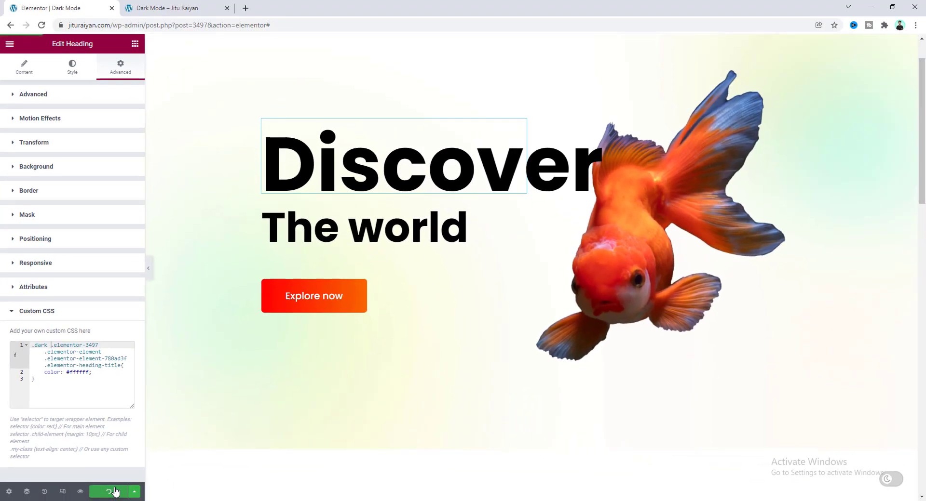
Step: In the live preview, flip the dark-mode toggle and scroll down to the portfolio cards
left_click(155, 7)
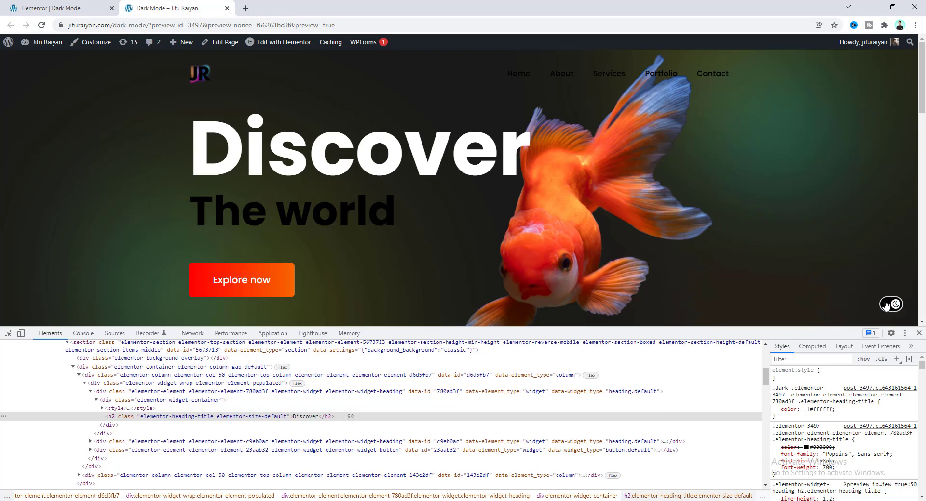
left_click(886, 306)
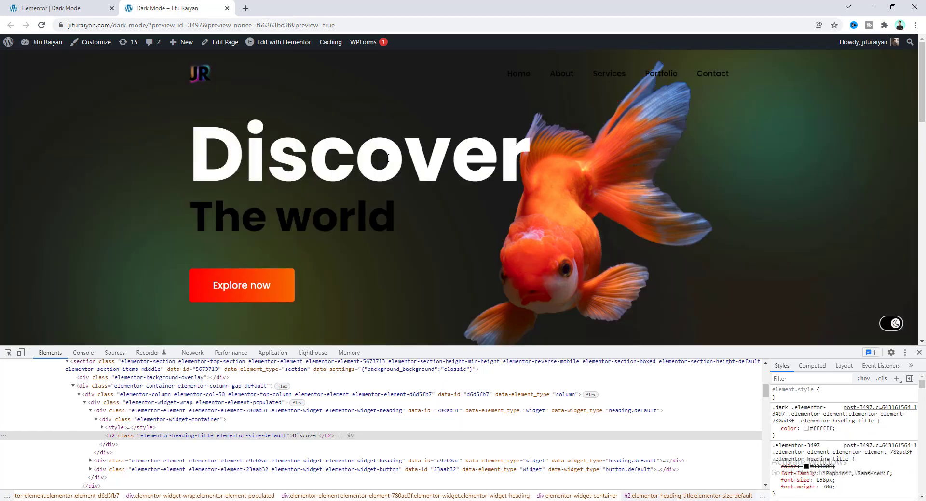
scroll(451, 274, "down", 9)
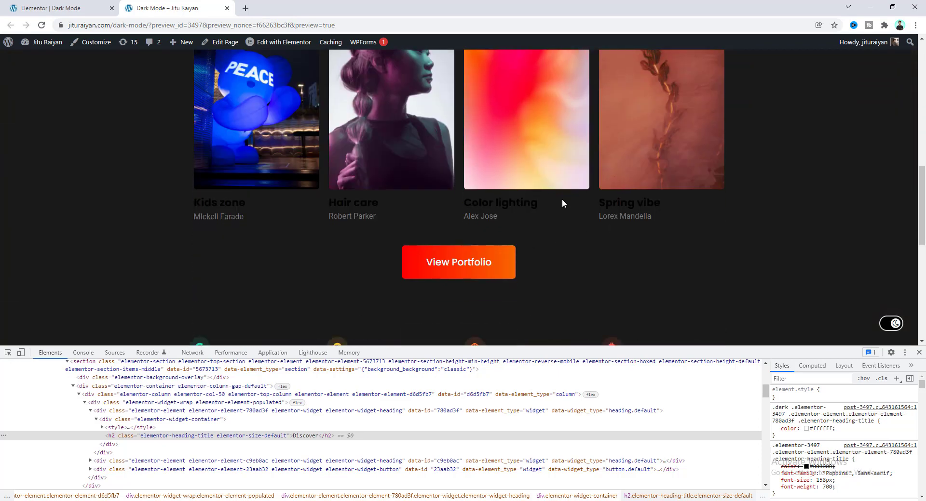
scroll(507, 268, "up", 1)
scroll(508, 268, "down", 4)
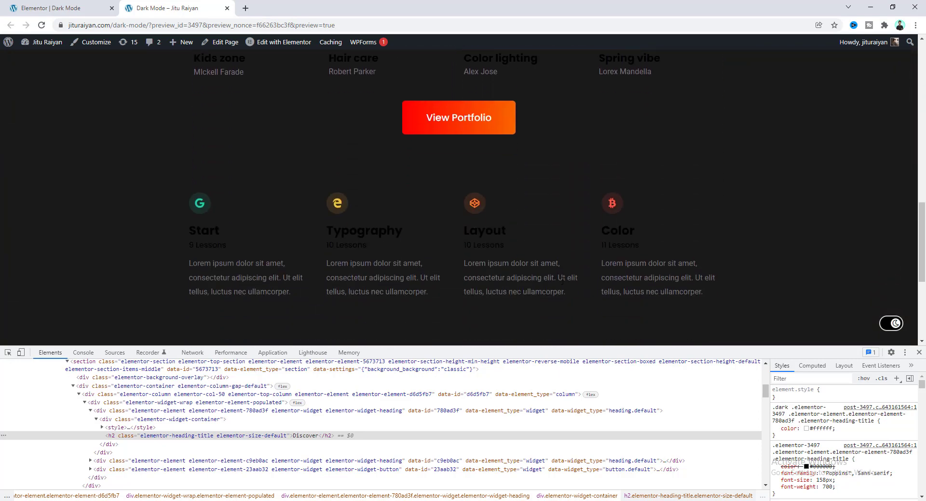
scroll(563, 281, "up", 1)
scroll(530, 270, "up", 3)
scroll(501, 248, "down", 1)
scroll(491, 254, "up", 1)
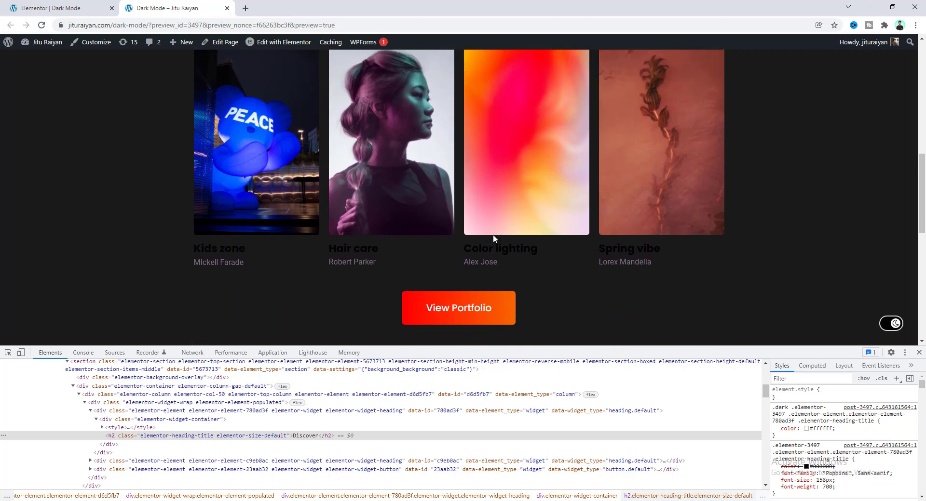
Step: Inspect the Color lighting title, preview its colour as white, and select its rule's selector
right_click(483, 251)
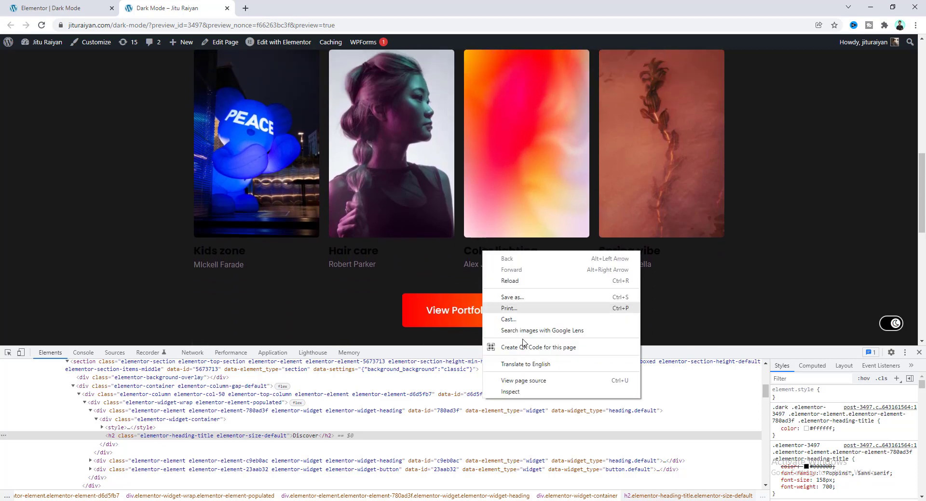
left_click(525, 392)
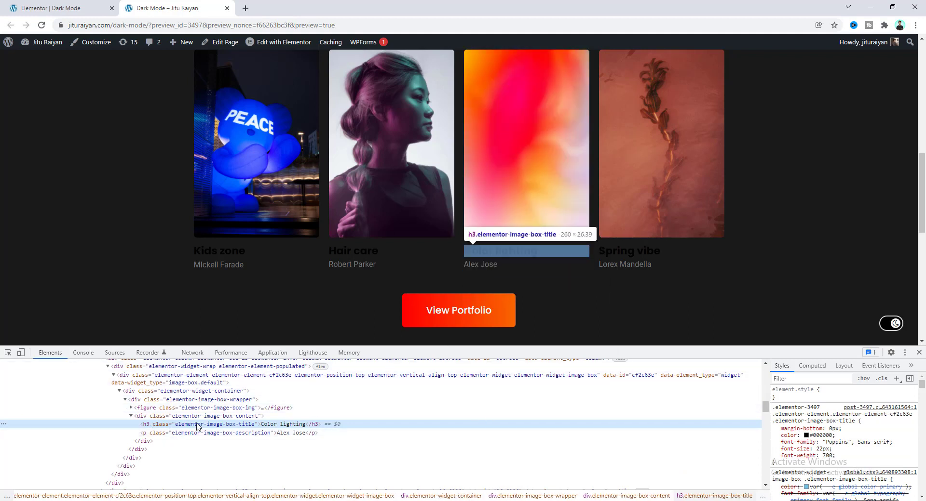
left_click(806, 436)
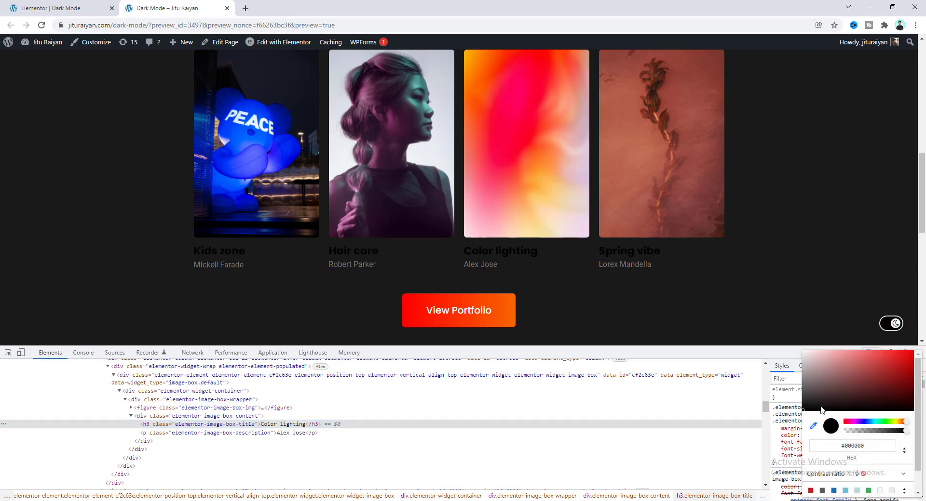
left_click_drag(821, 375, 795, 351)
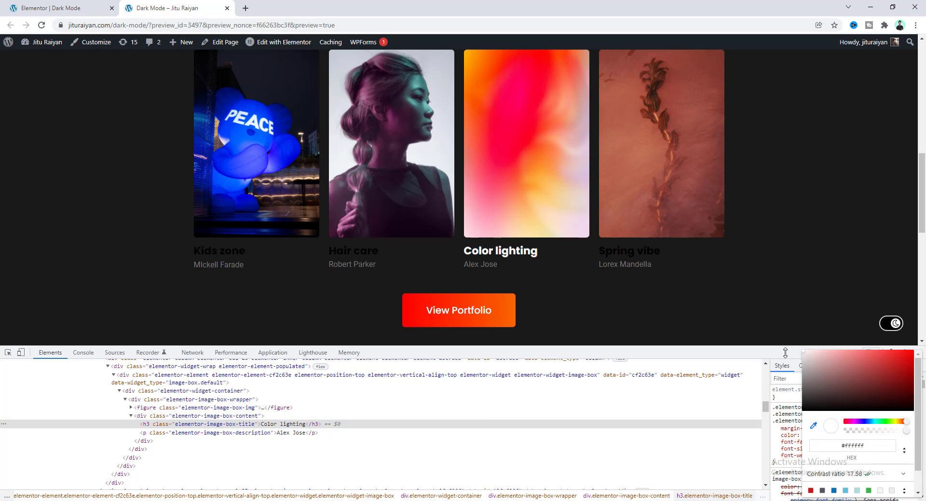
left_click(785, 354)
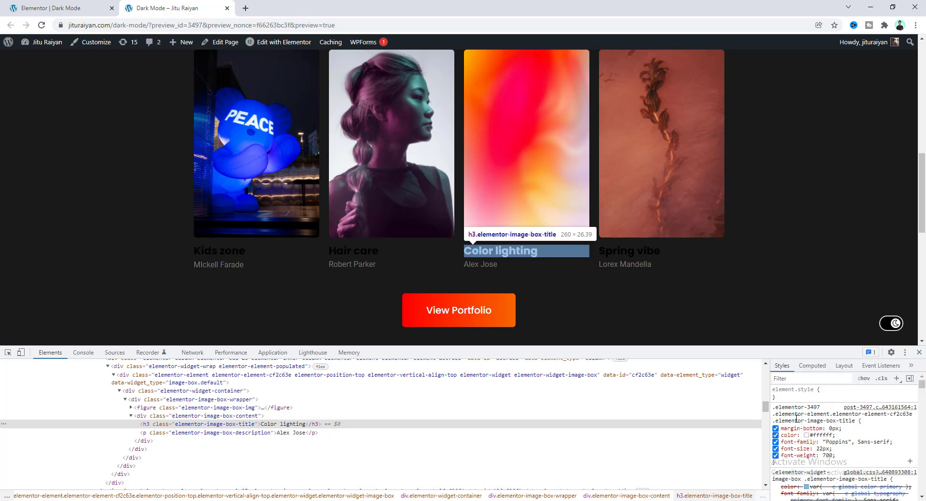
left_click(796, 418)
key("ctrl+c")
key("ctrl+shift+Tab")
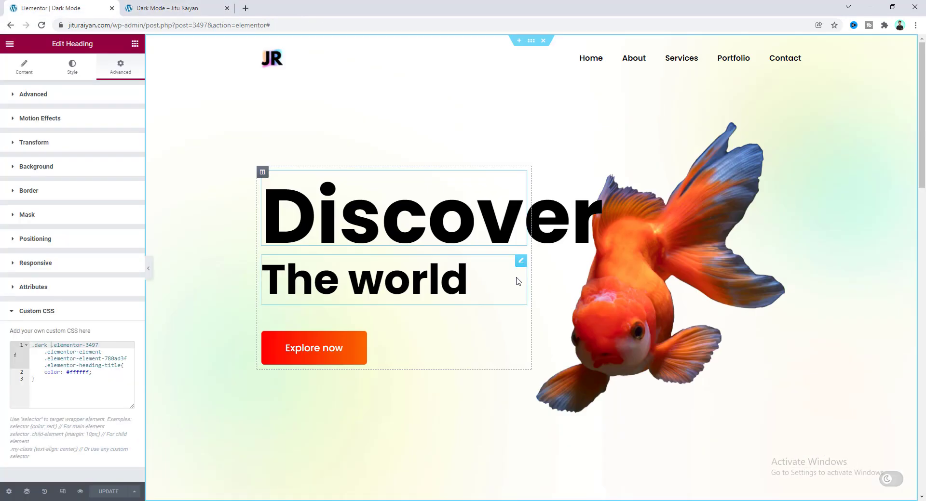
Step: Paste the Color lighting title's selector with an opening brace into the image box's Custom CSS
scroll(567, 281, "down", 10)
left_click(591, 254)
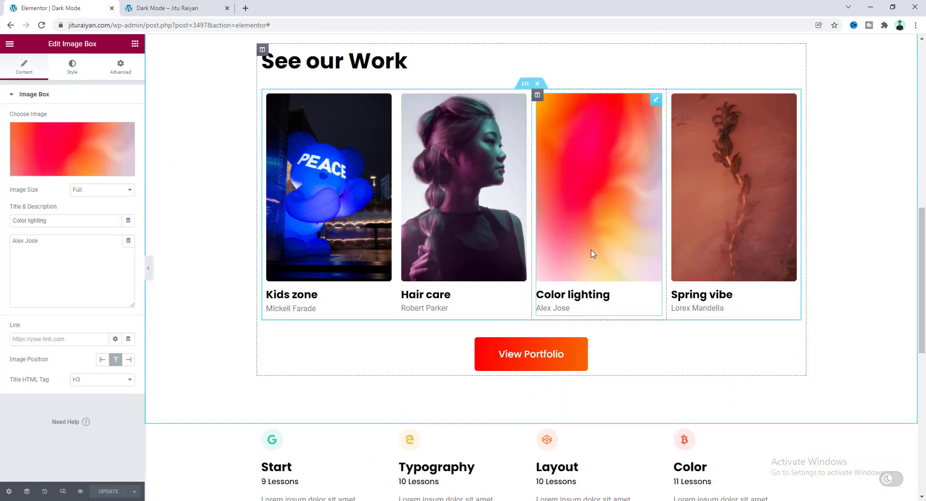
left_click(120, 68)
left_click(75, 463)
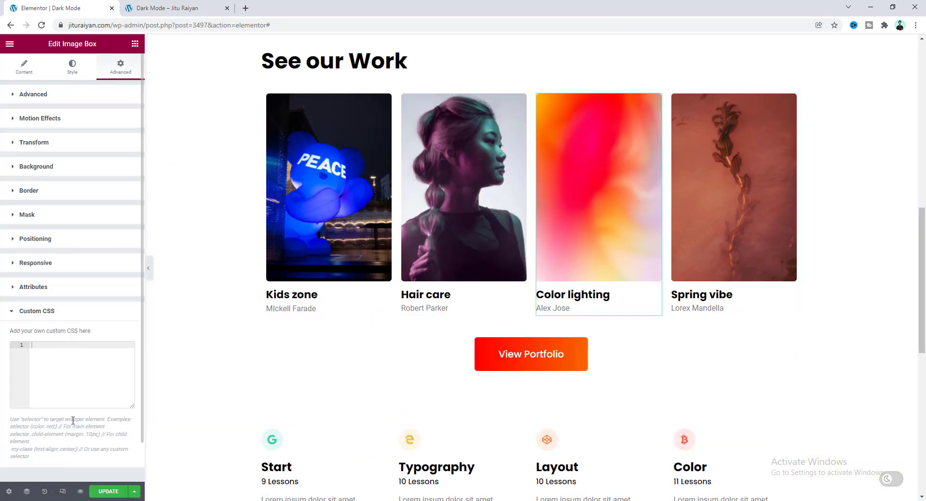
key("ctrl+v")
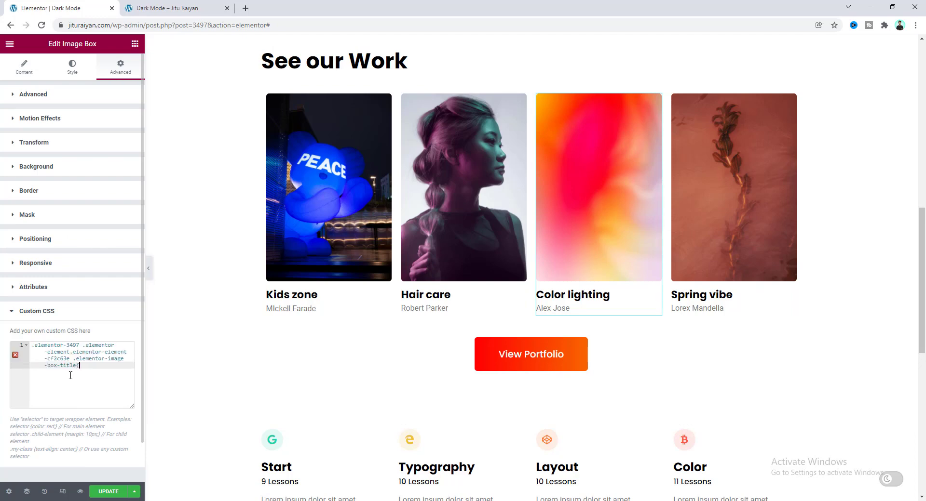
type("{")
key("Return")
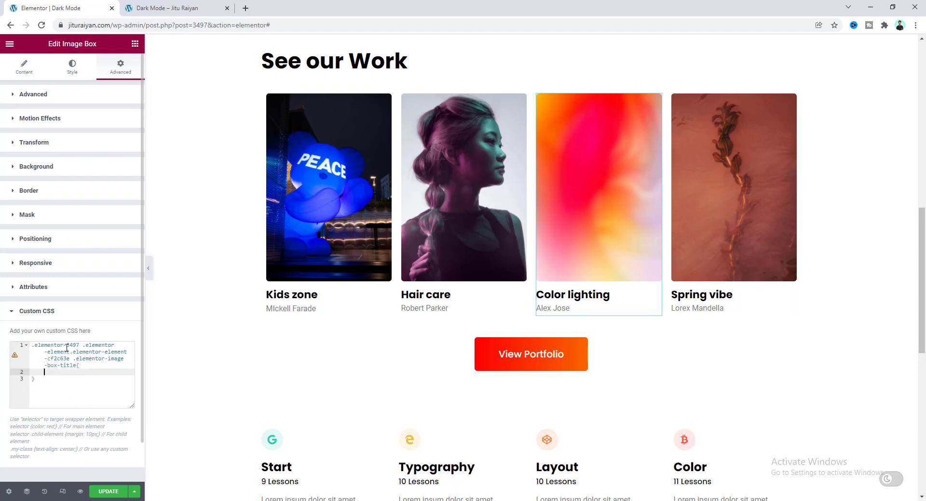
Step: Copy the white colour declaration into the rule, prefix it with .dark, and reload the preview
left_click(164, 8)
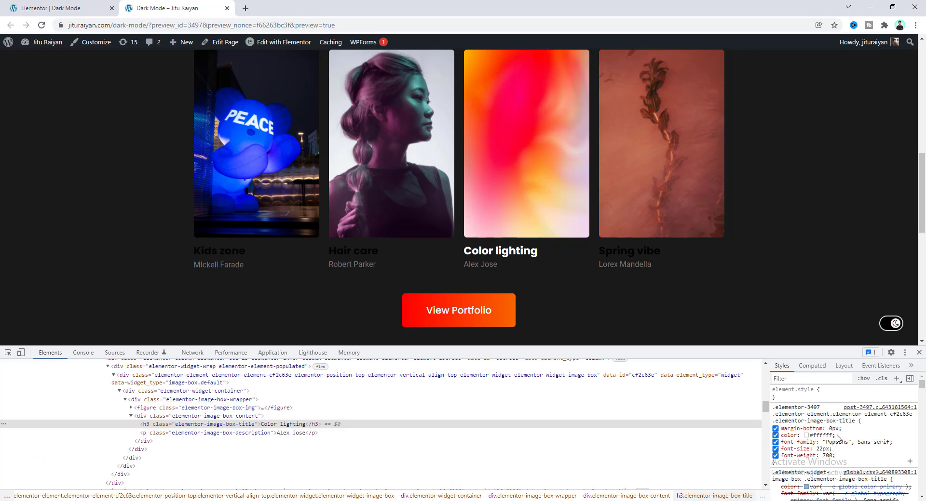
left_click_drag(837, 436, 752, 428)
key("ctrl+c")
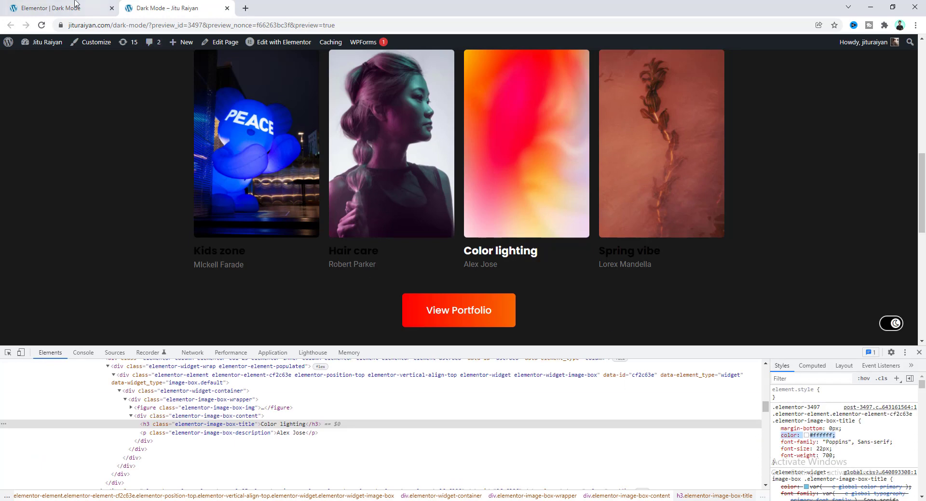
left_click(77, 8)
key("ctrl+v")
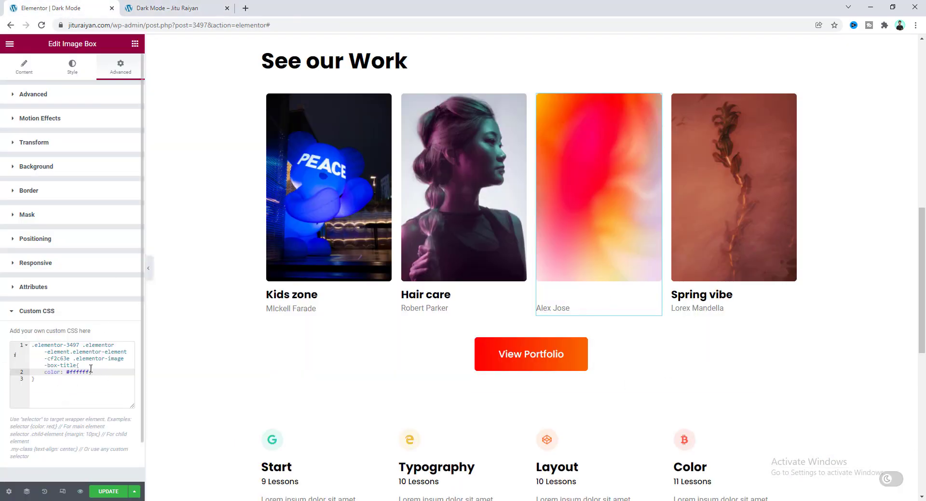
left_click(32, 347)
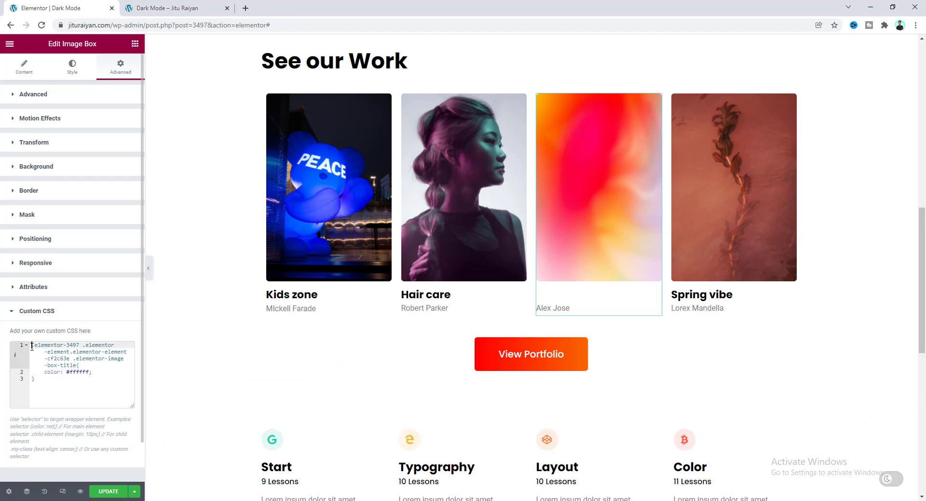
type(".dark")
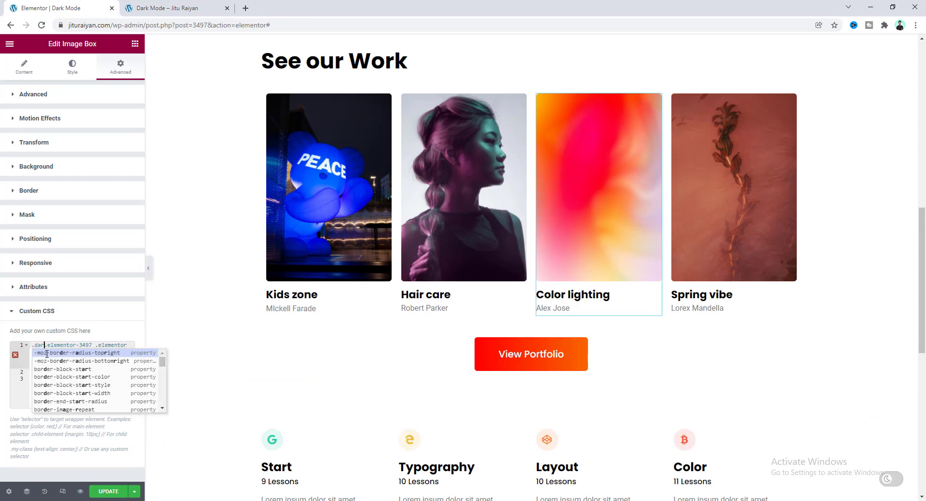
key("ctrl+Tab")
key("F5")
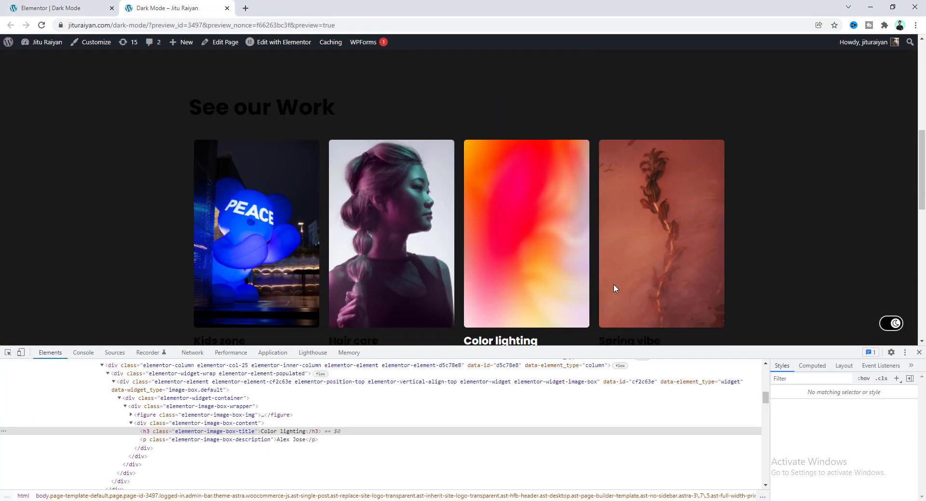
Step: Toggle between dark and light mode several times while scrolling the preview
left_click(891, 324)
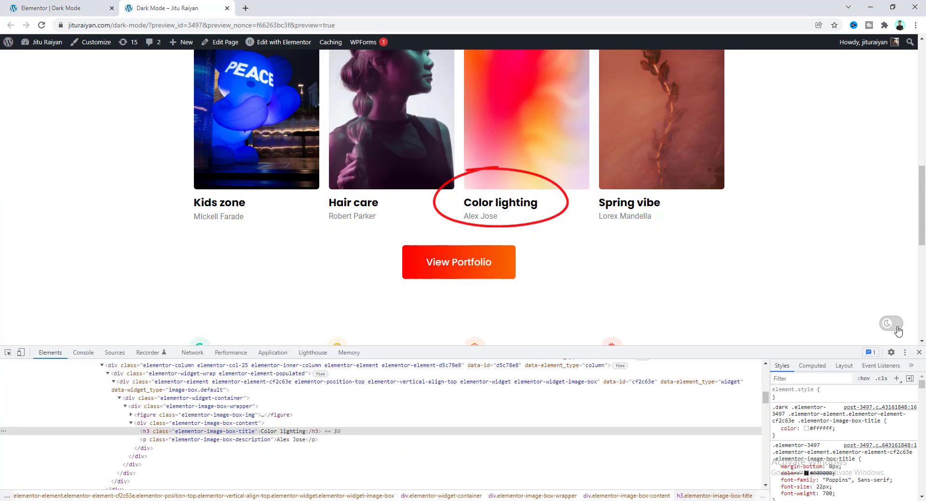
left_click(891, 323)
left_click(891, 323)
left_click(891, 324)
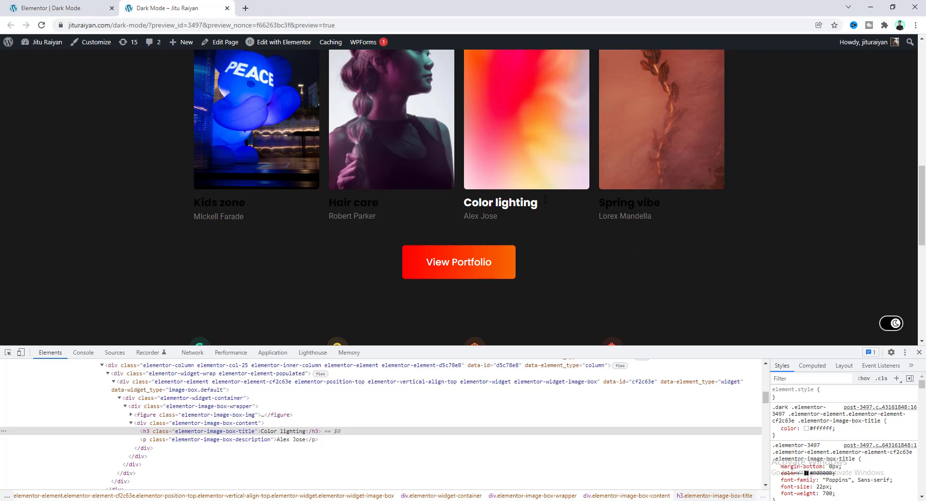
scroll(618, 247, "up", 10)
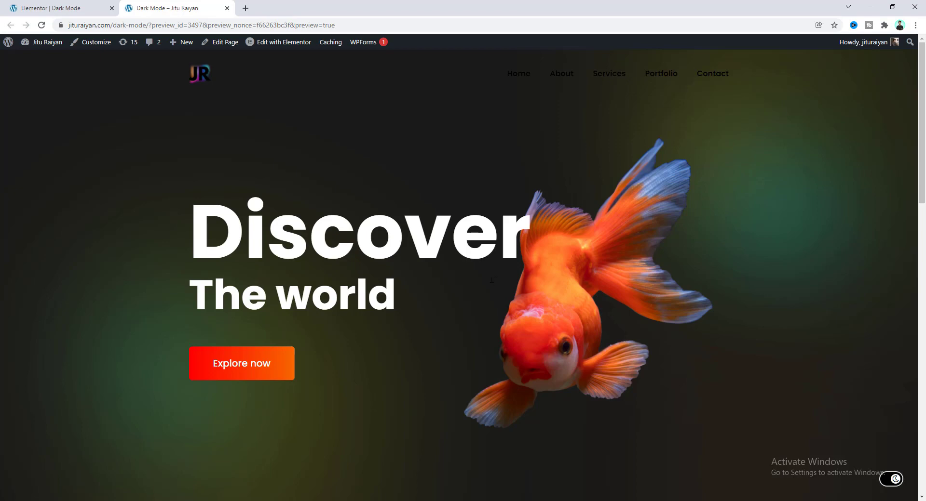
scroll(507, 288, "down", 15)
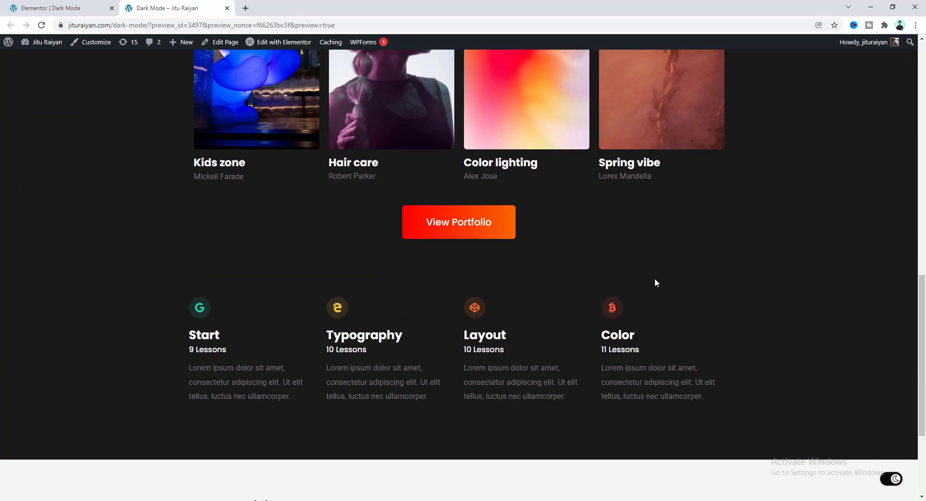
scroll(654, 279, "down", 3)
scroll(806, 270, "up", 3)
Step: Recheck the toggle around the portfolio cards, leave dark mode on, and return to the editor
left_click(889, 479)
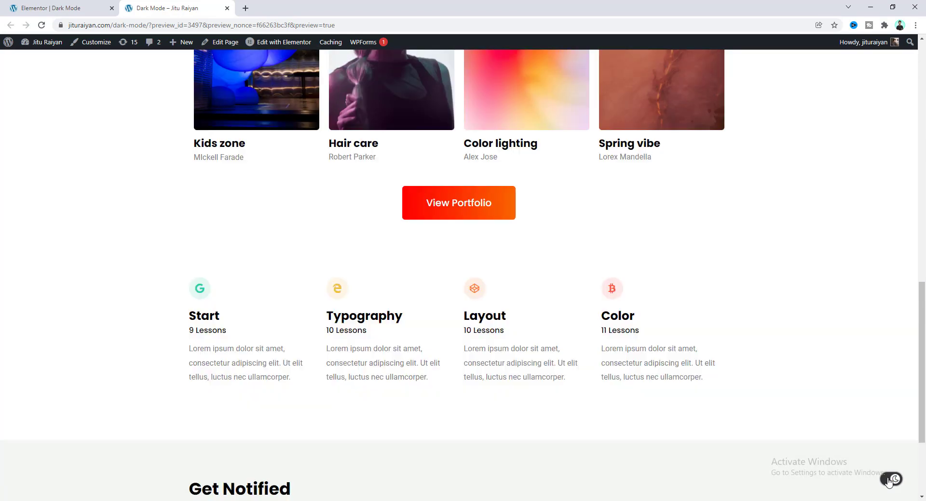
left_click(890, 480)
left_click(889, 479)
left_click_drag(603, 350, 663, 373)
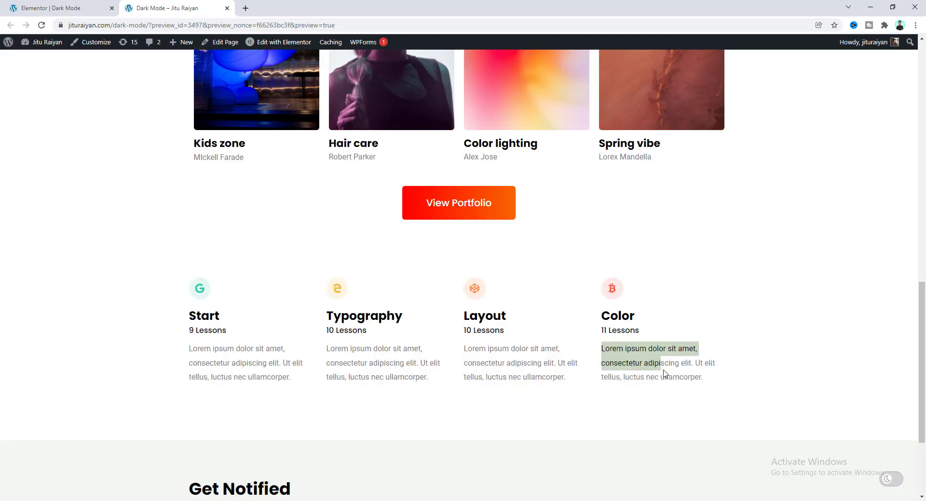
left_click(644, 359)
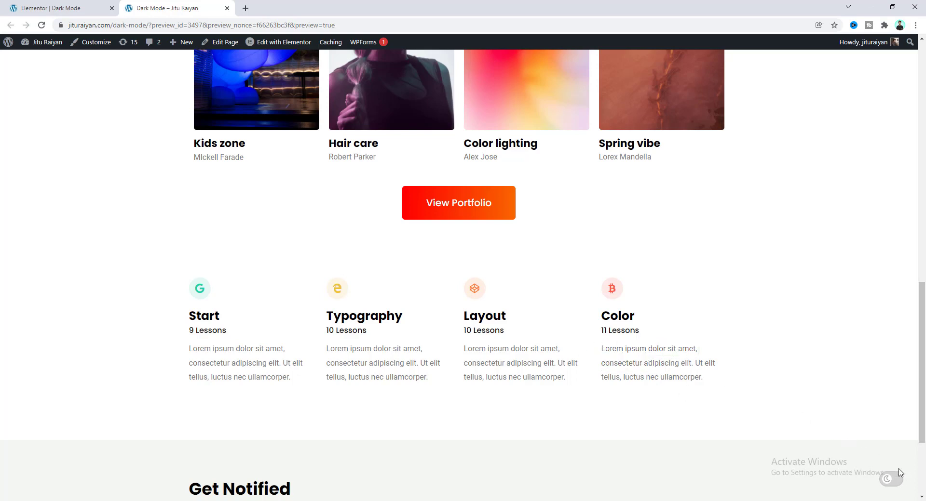
left_click(886, 483)
left_click(884, 480)
left_click(886, 480)
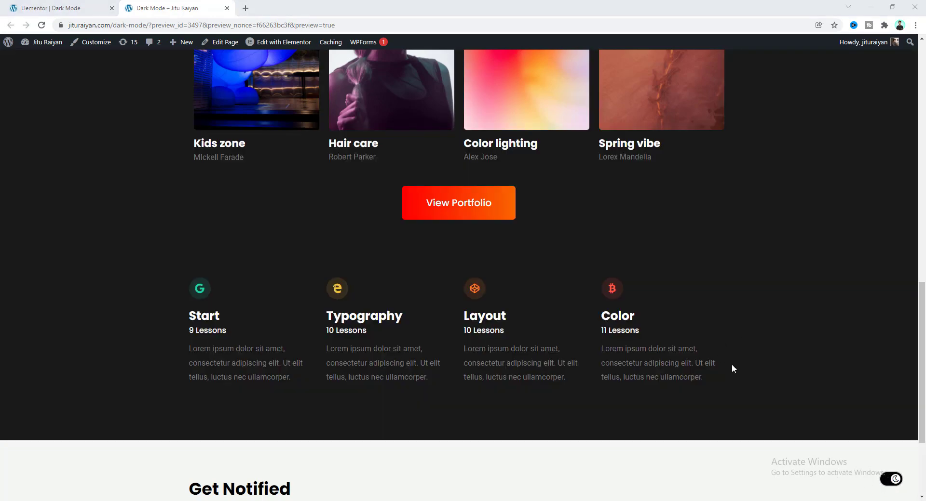
scroll(768, 392, "down", 3)
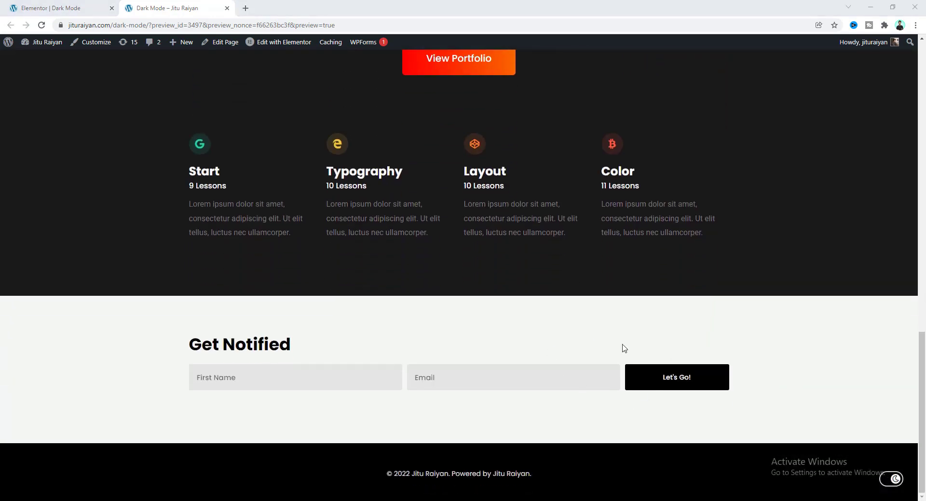
left_click(886, 483)
left_click(888, 480)
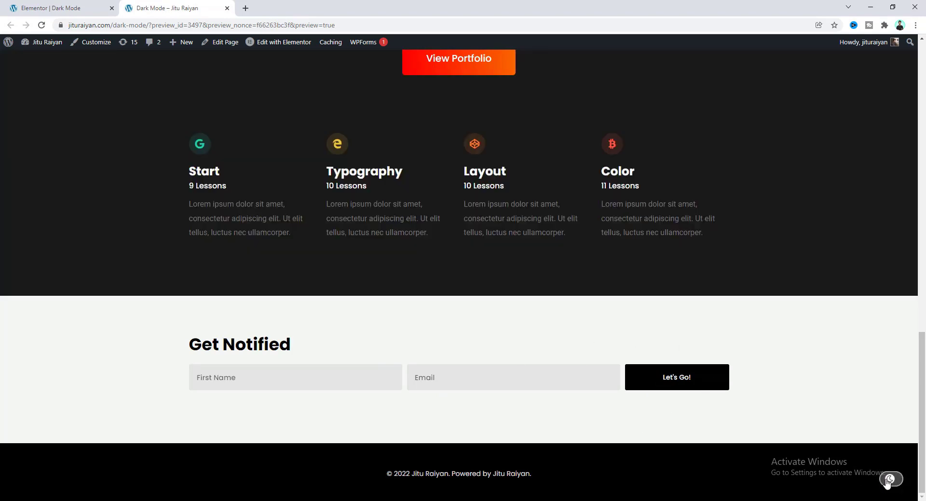
left_click(94, 7)
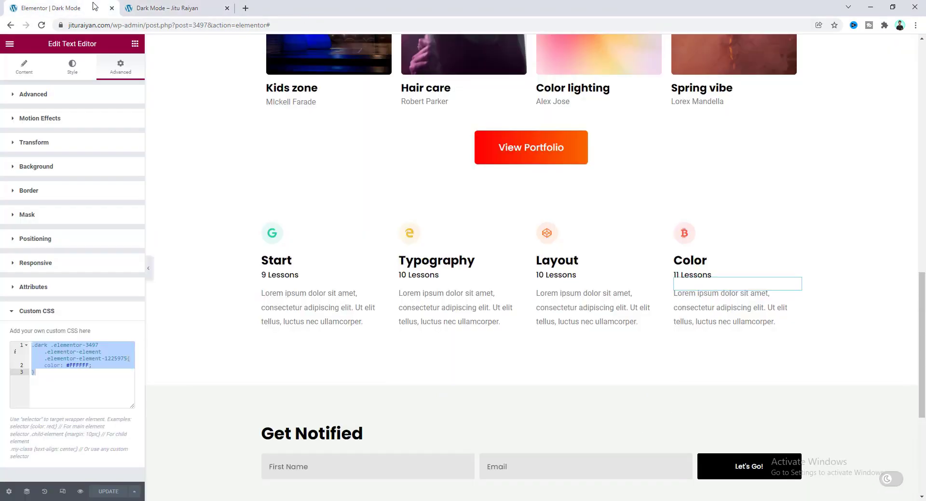
Step: Check the Get Notified section's #F4F6F3 background in its Style settings
scroll(537, 351, "down", 4)
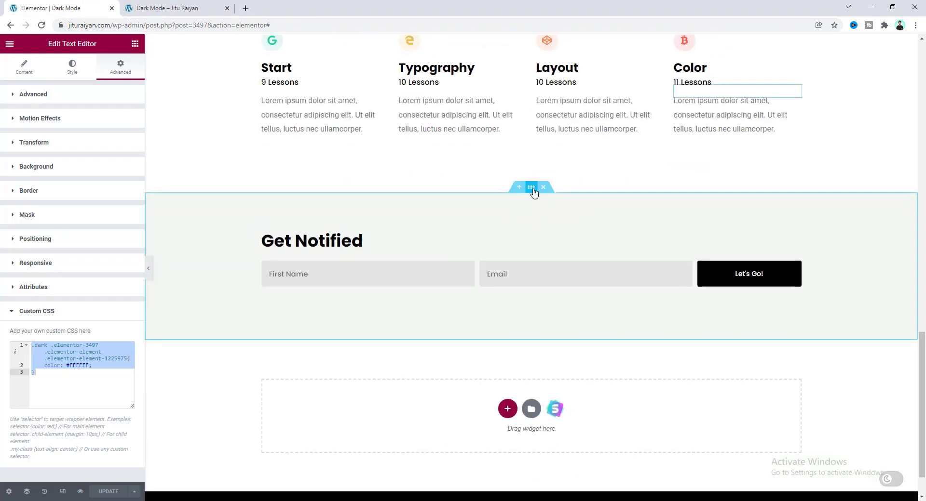
left_click(532, 190)
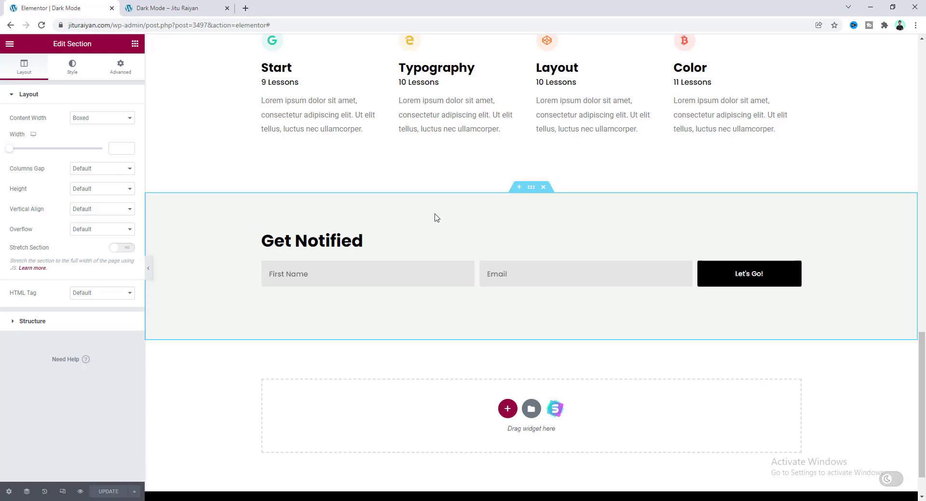
left_click(70, 72)
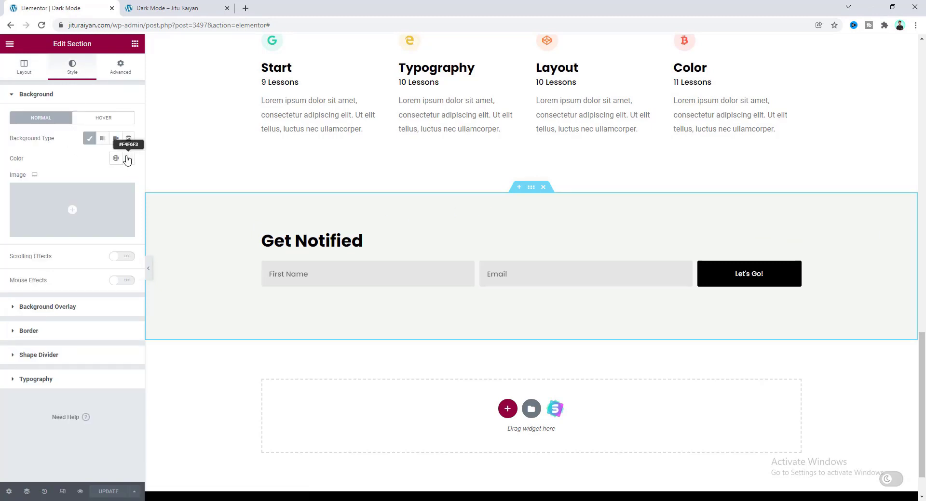
left_click(169, 7)
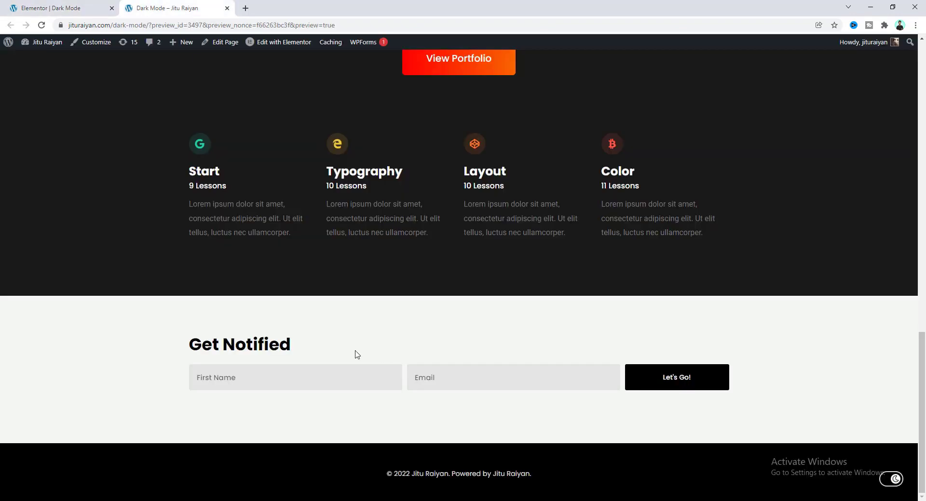
Step: Inspect the Get Notified section and highlight the selector of its background-color #F4F6F3 rule
right_click(327, 343)
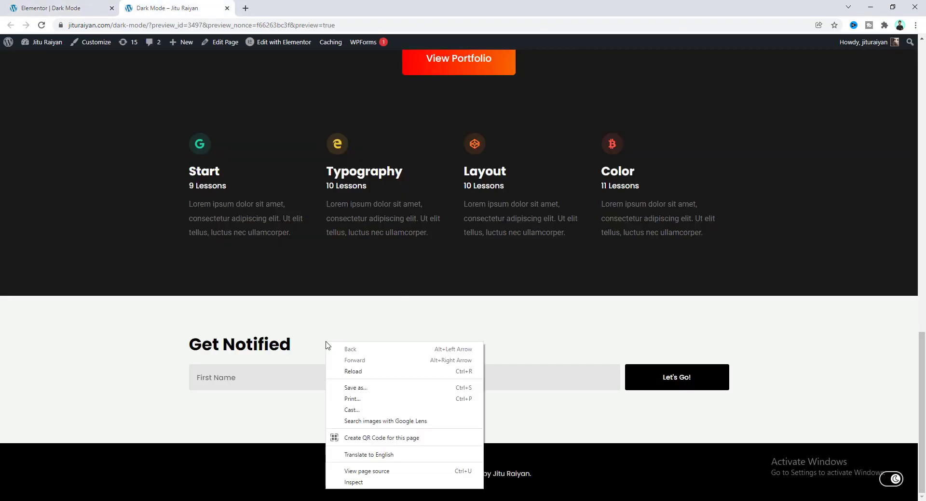
left_click(365, 487)
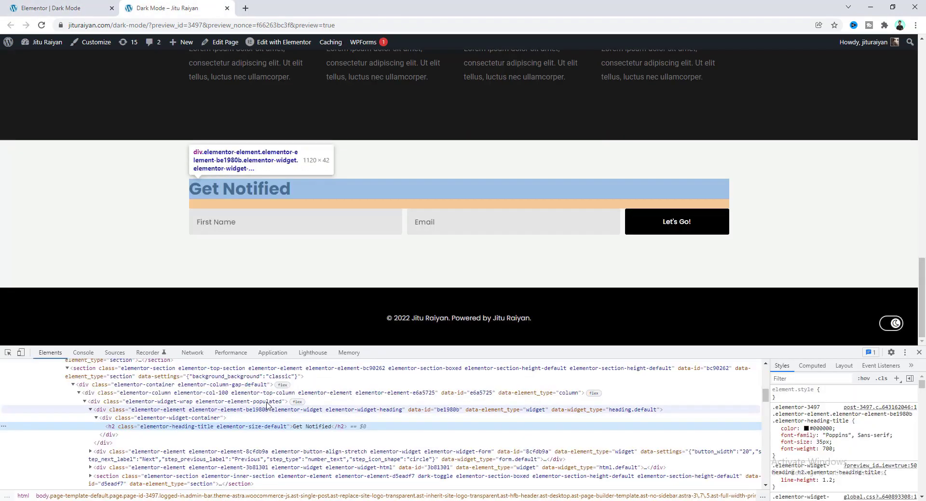
left_click(239, 377)
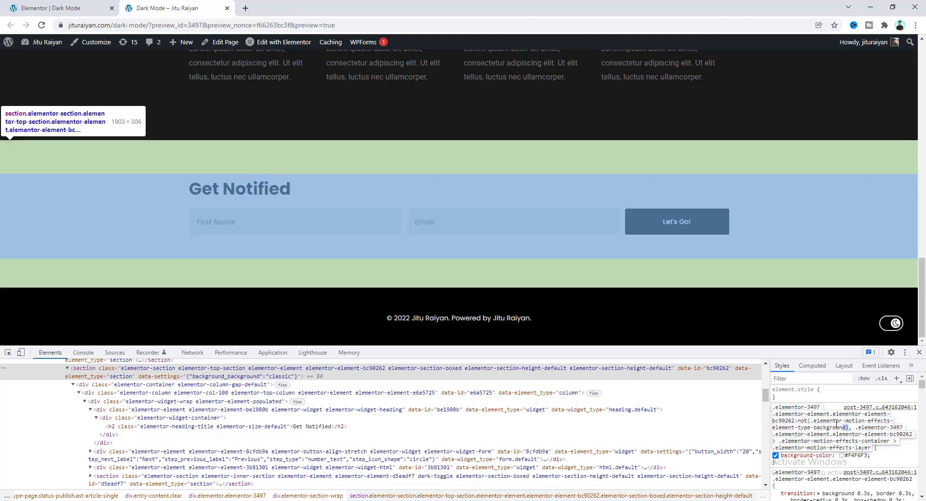
left_click_drag(850, 428, 792, 410)
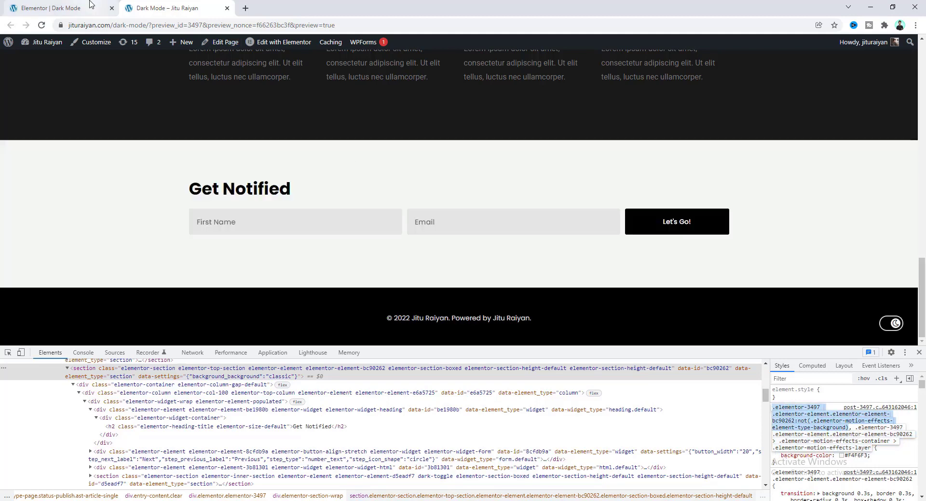
left_click(90, 4)
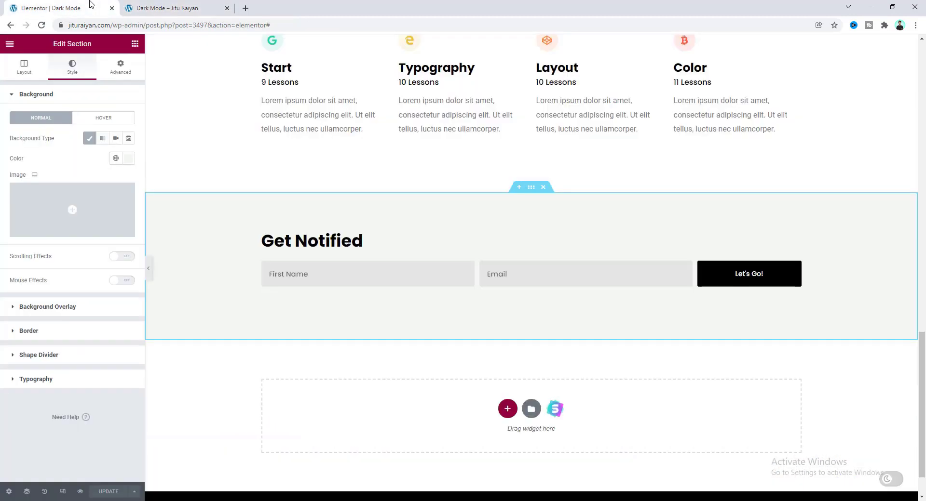
Step: Add background-color: #0c0c0c to the section's .dark Custom CSS rule and check the preview
left_click(129, 71)
left_click(95, 344)
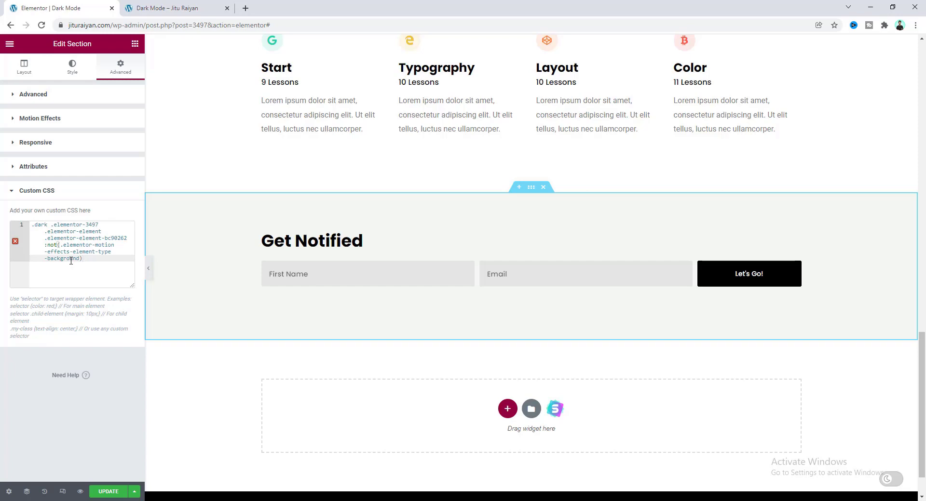
key("Return")
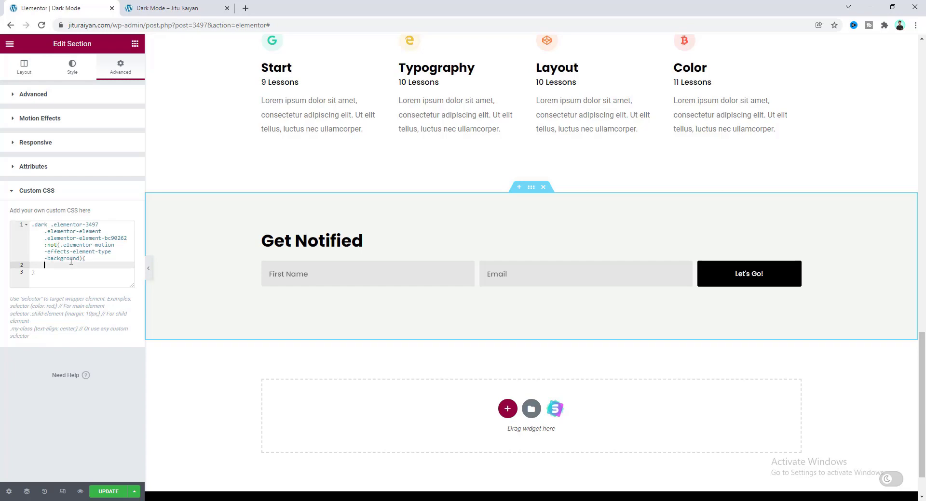
left_click(164, 8)
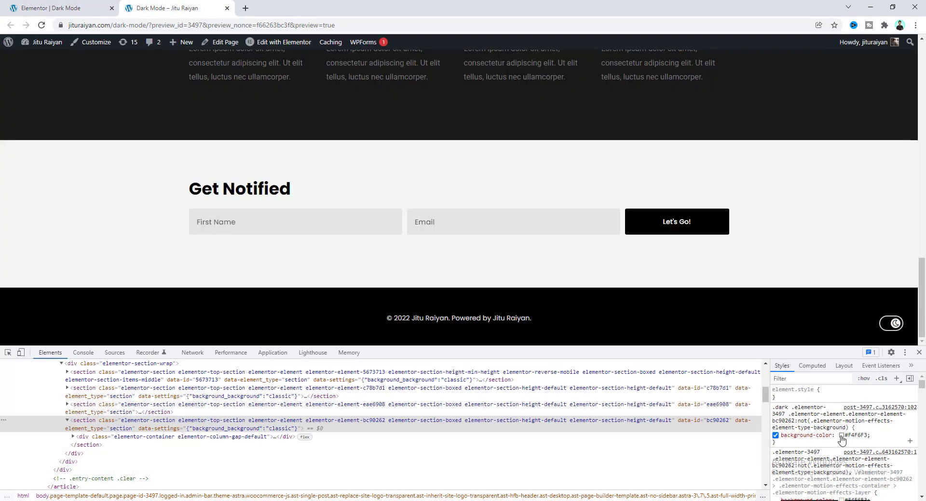
left_click(841, 436)
left_click_drag(809, 380, 773, 410)
left_click_drag(871, 435, 781, 437)
key("ctrl+c")
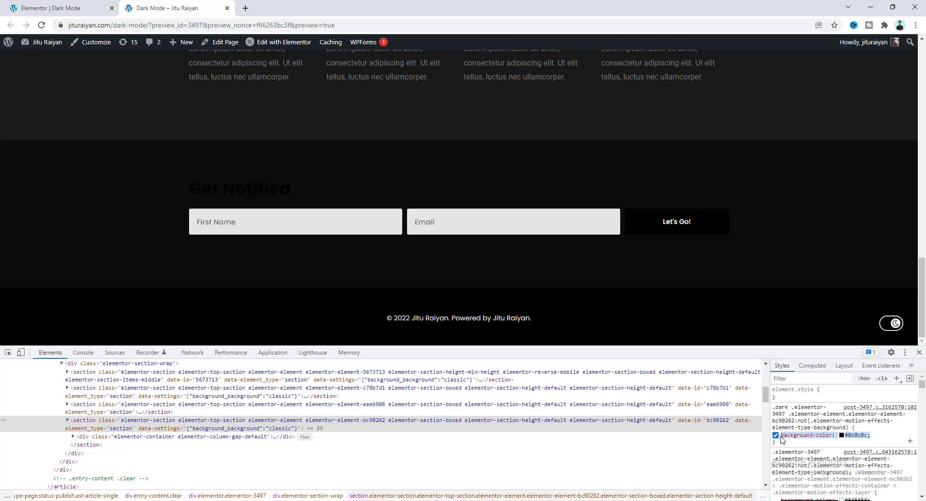
left_click(94, 7)
key("ctrl+v")
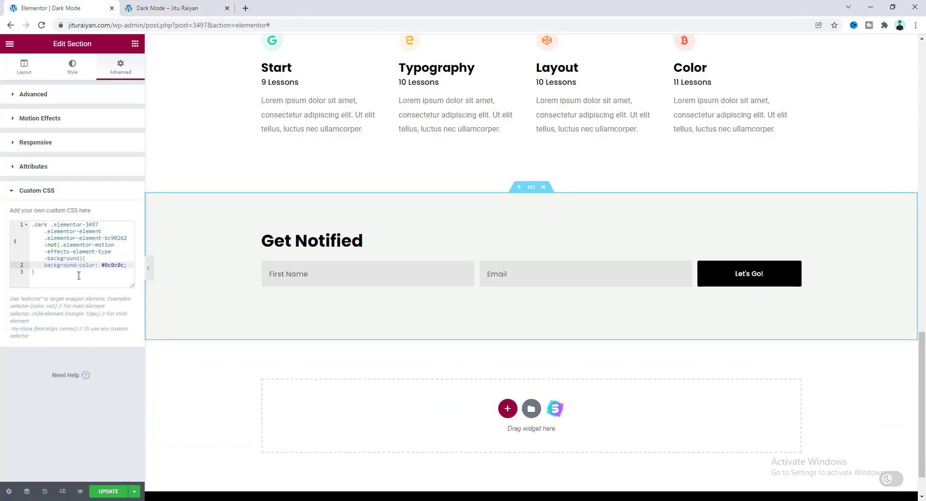
key("ctrl+Tab")
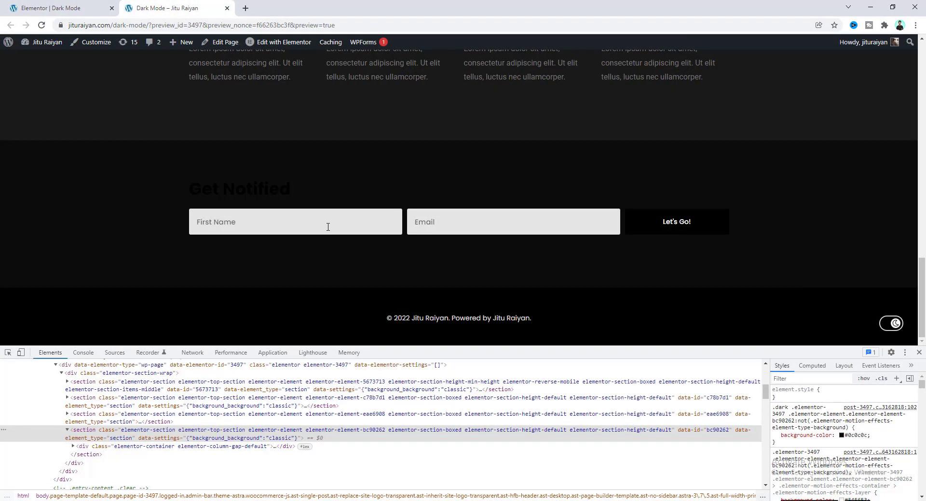
Step: Inspect the First Name field and set its background colour to #262427
right_click(227, 223)
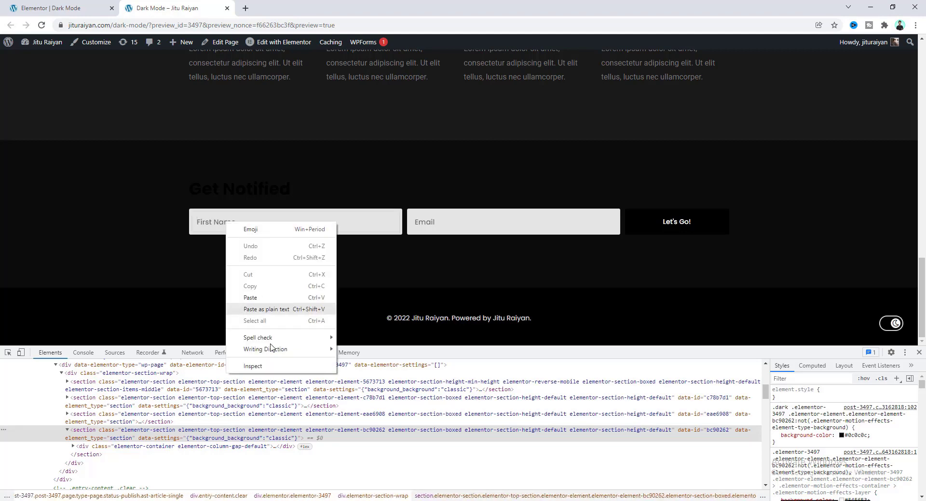
left_click(270, 369)
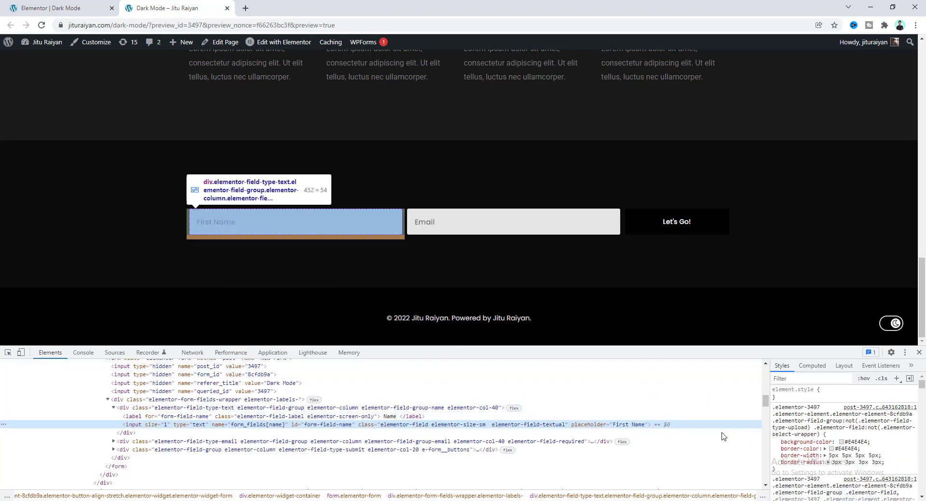
left_click(841, 443)
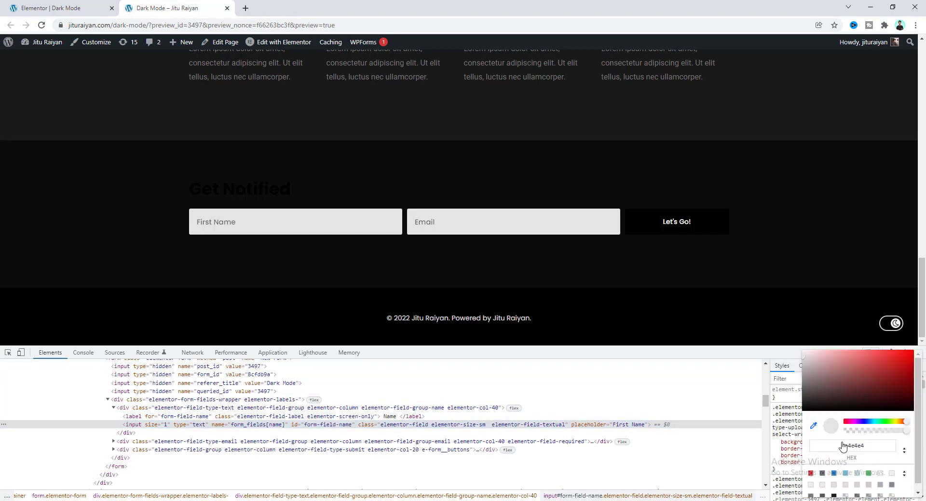
double_click(854, 443)
type("262427")
left_click(793, 407)
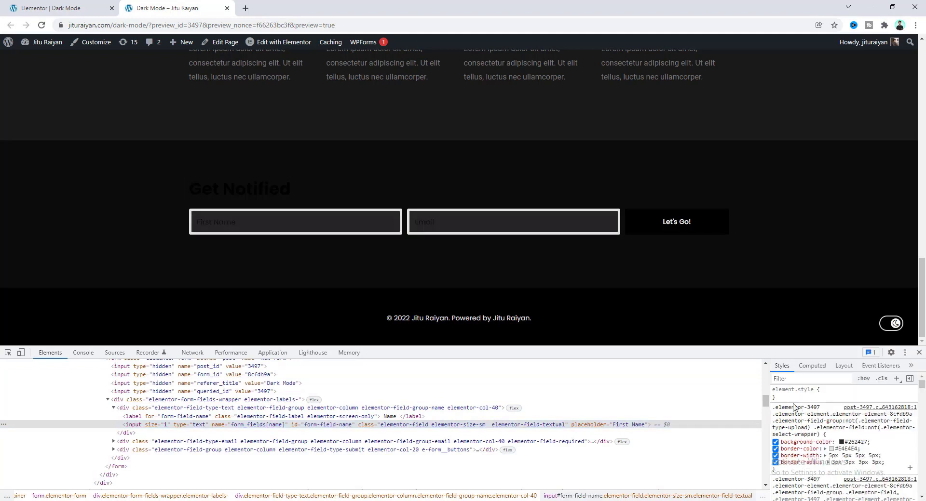
Step: Set the form fields' border colour to #262427 and their text colour to white
left_click(830, 449)
double_click(850, 445)
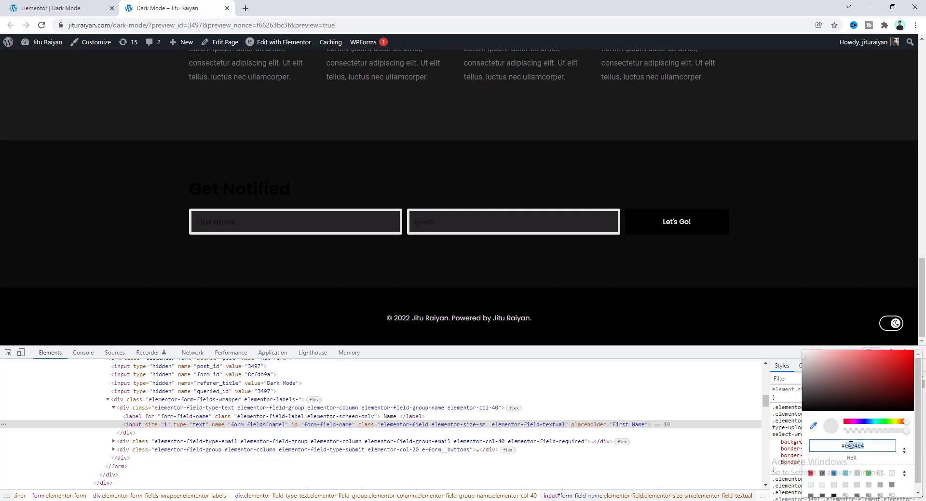
type("262427")
key("Return")
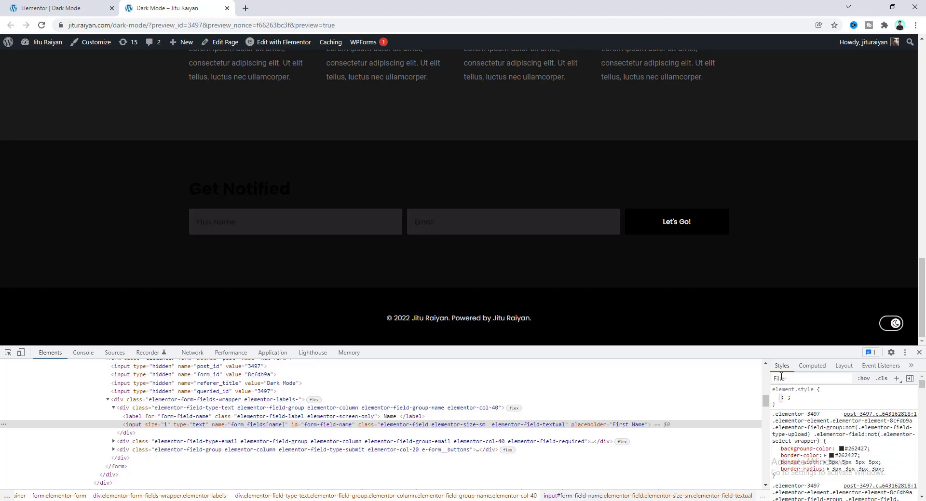
scroll(819, 419, "down", 3)
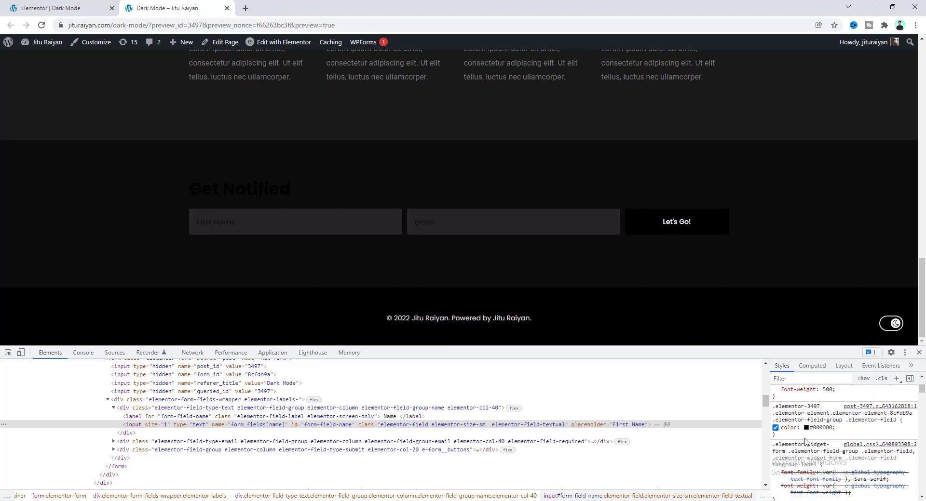
left_click(805, 428)
left_click_drag(820, 383, 783, 343)
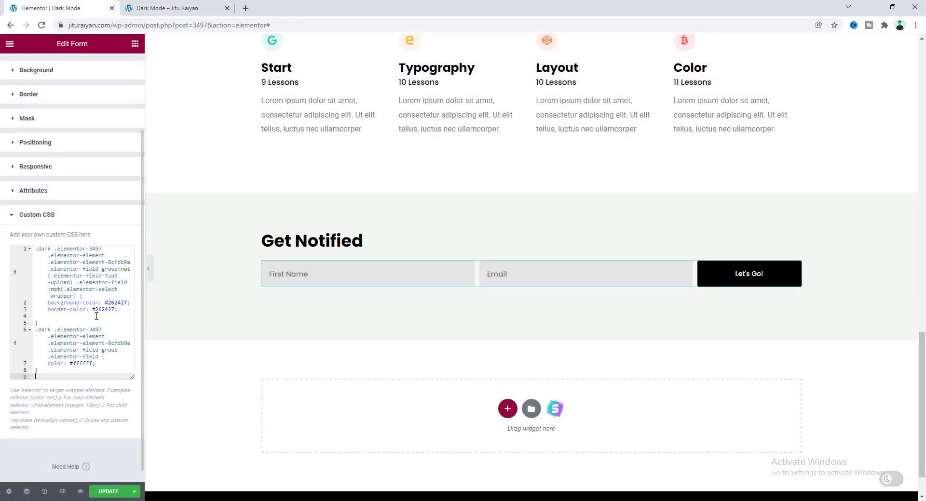
left_click(203, 8)
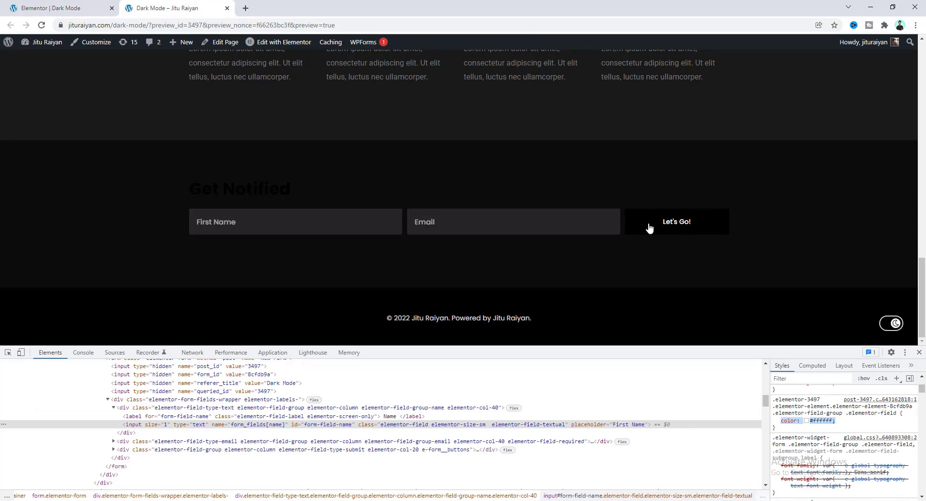
Step: Inspect the Let's Go! submit button and try a white background with black text
right_click(671, 225)
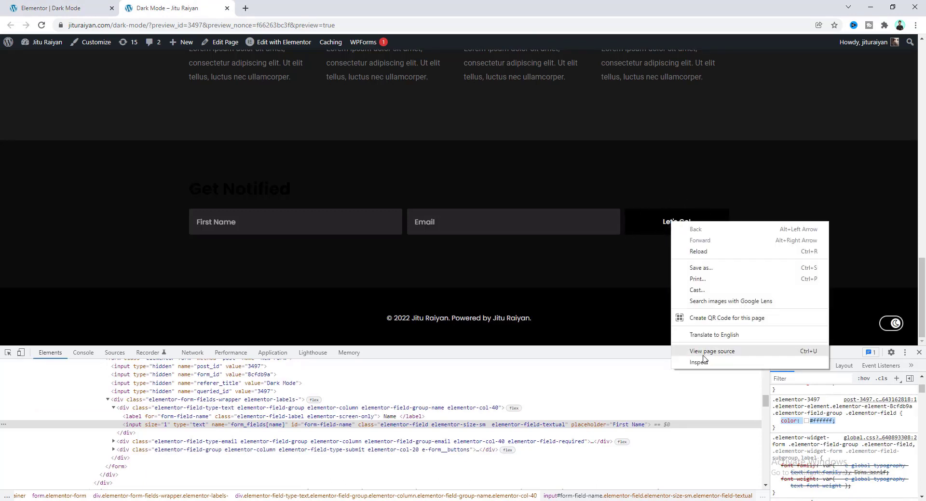
left_click(705, 362)
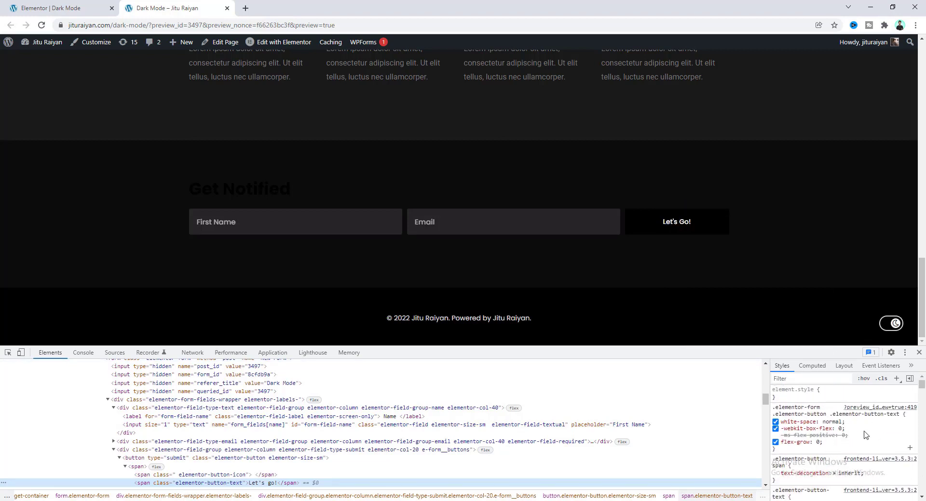
left_click(217, 458)
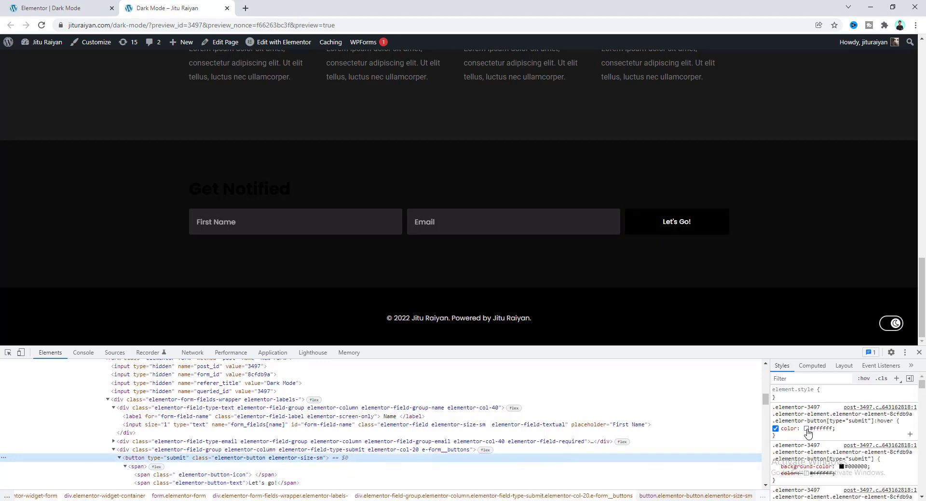
left_click(842, 467)
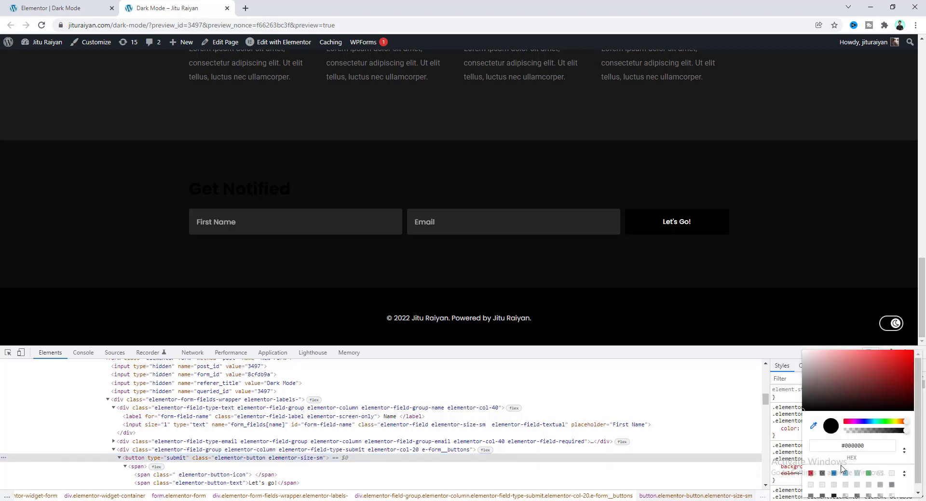
left_click_drag(822, 399, 788, 343)
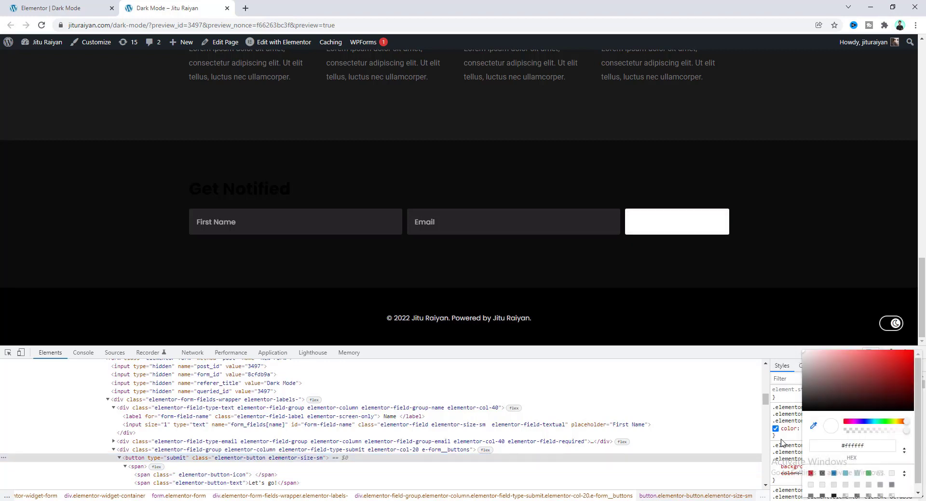
left_click(790, 481)
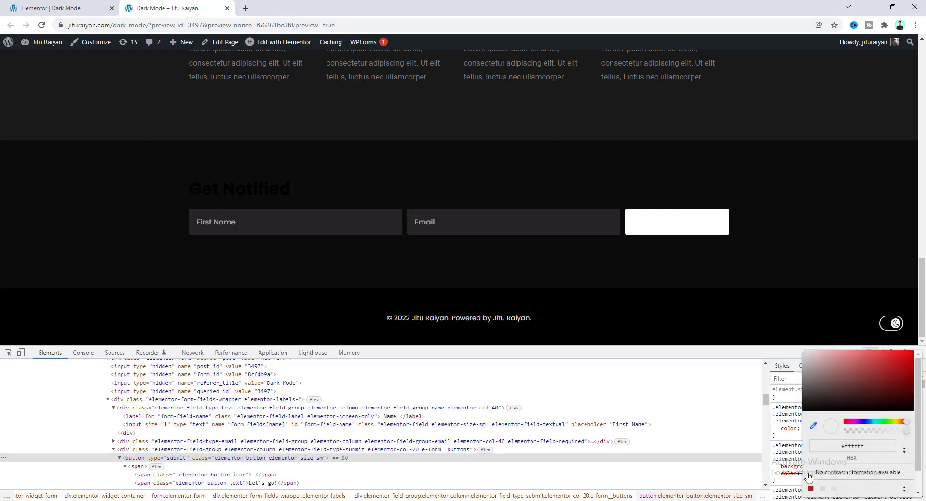
left_click(804, 473)
left_click_drag(815, 401, 802, 411)
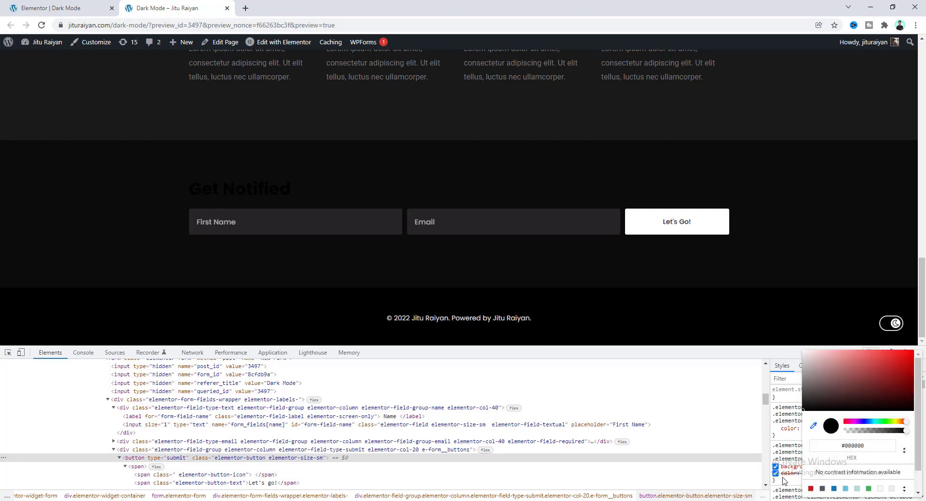
key("Escape")
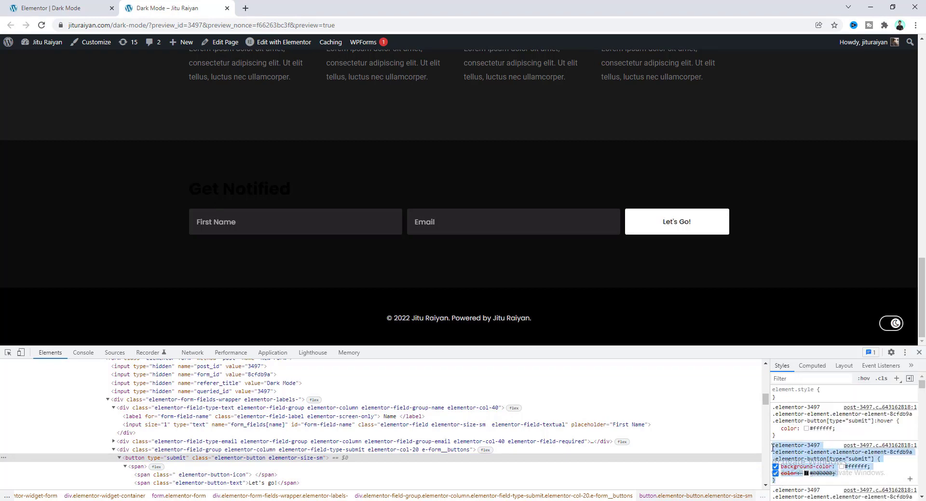
Step: Add the .dark submit button rule to the page's Custom CSS and update the page
left_click(51, 8)
type(".dark")
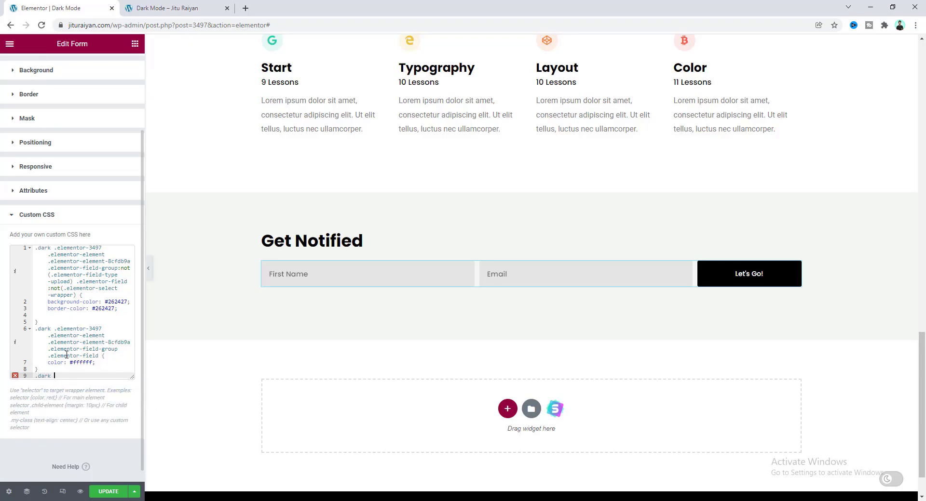
key("ctrl+v")
left_click(115, 492)
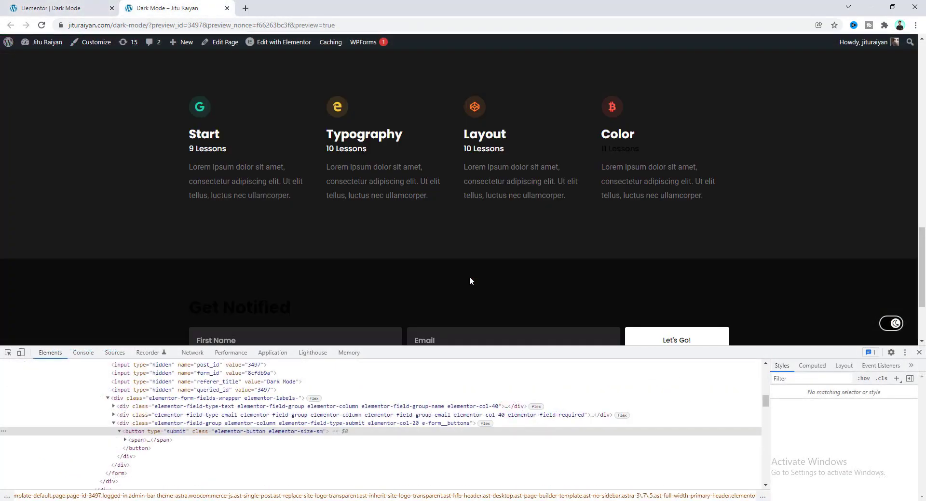
scroll(469, 276, "down", 3)
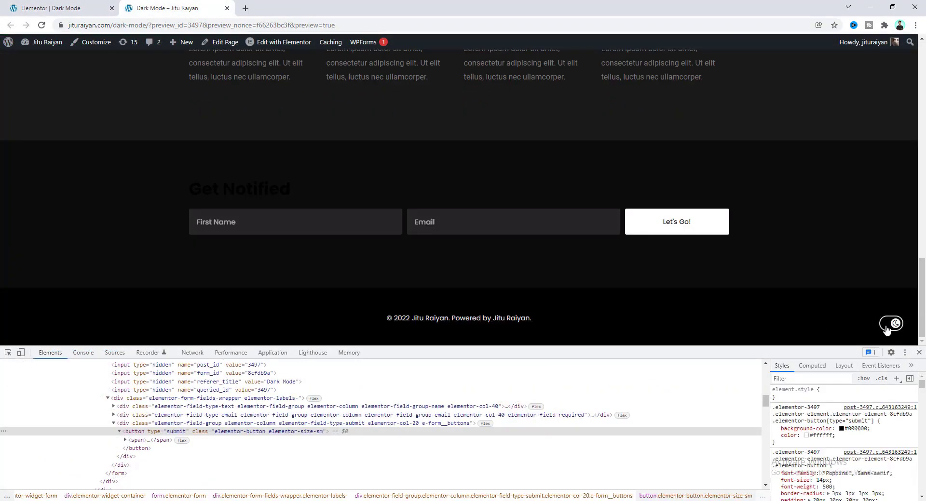
Step: Toggle dark mode off and on twice to test the form's colours
left_click(887, 325)
left_click(887, 326)
left_click(887, 325)
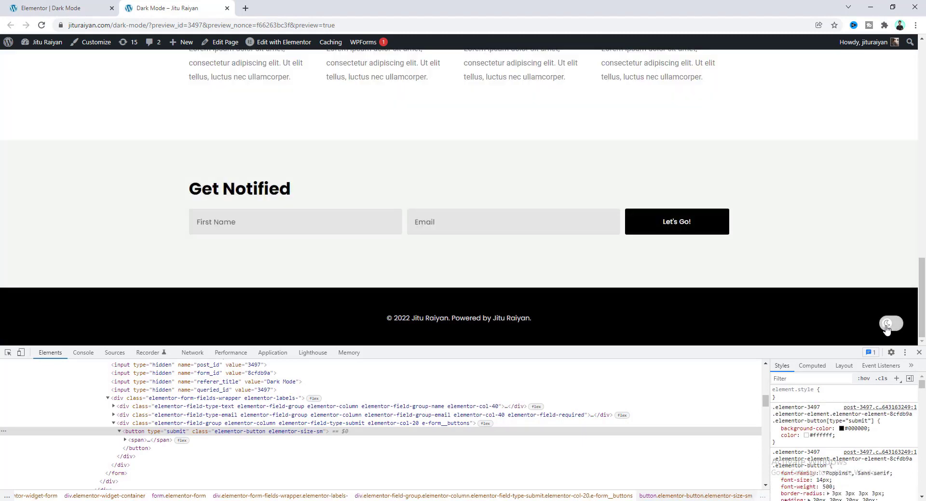
left_click(888, 325)
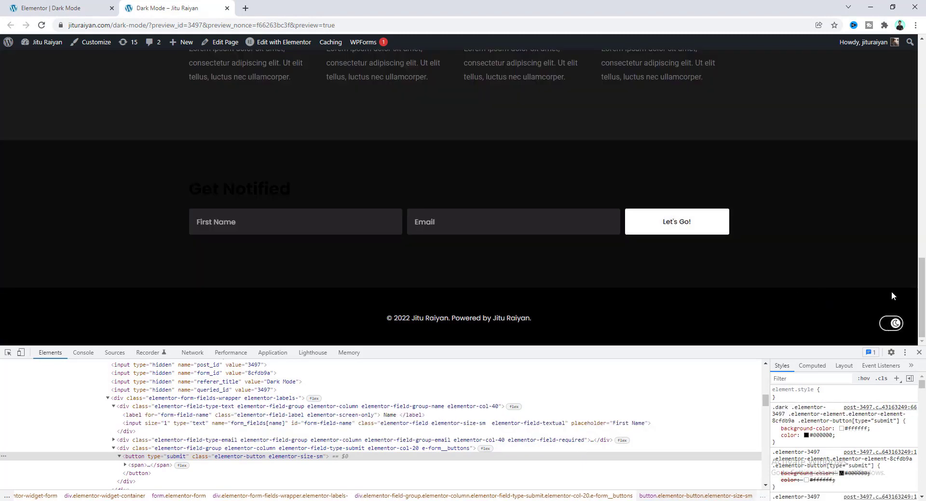
Step: Select the Get Notified heading text, then scroll back to the top of the page
left_click_drag(293, 194, 201, 191)
double_click(205, 189)
left_click(29, 4)
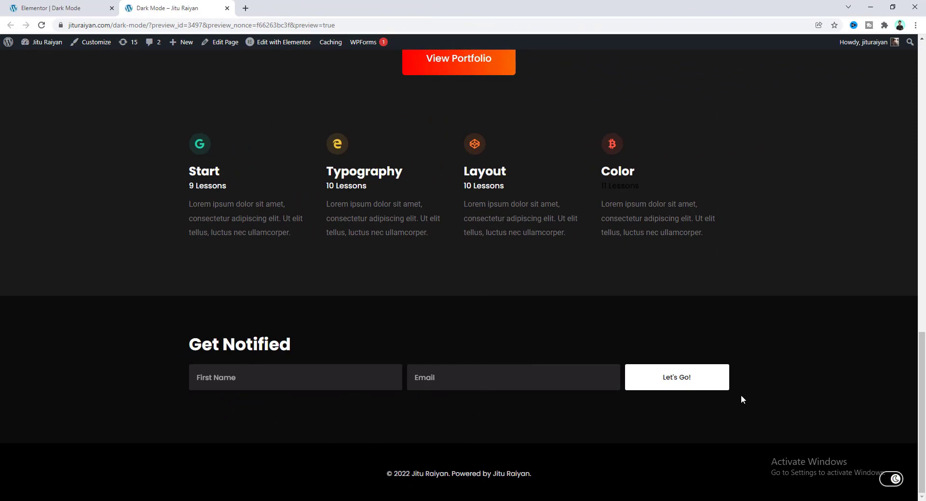
scroll(740, 395, "up", 15)
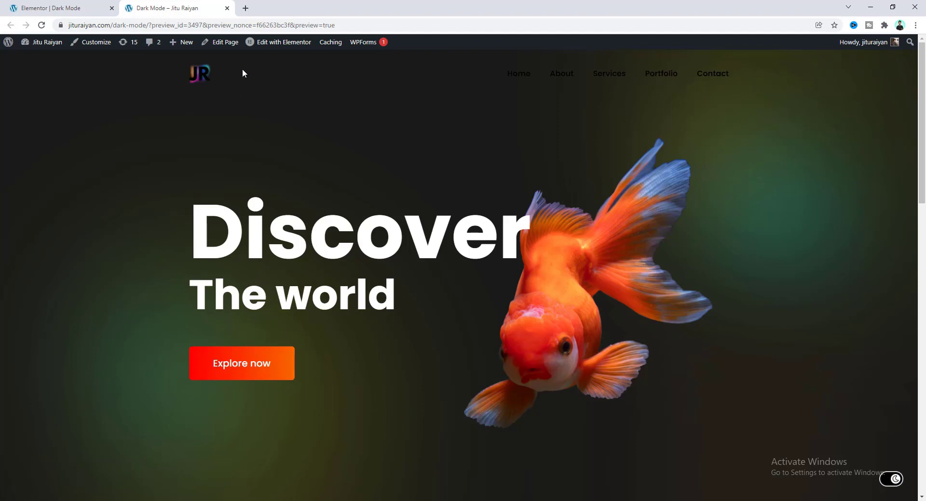
Step: Open the Header template in a new editor tab and select the JR logo
mouse_move(282, 47)
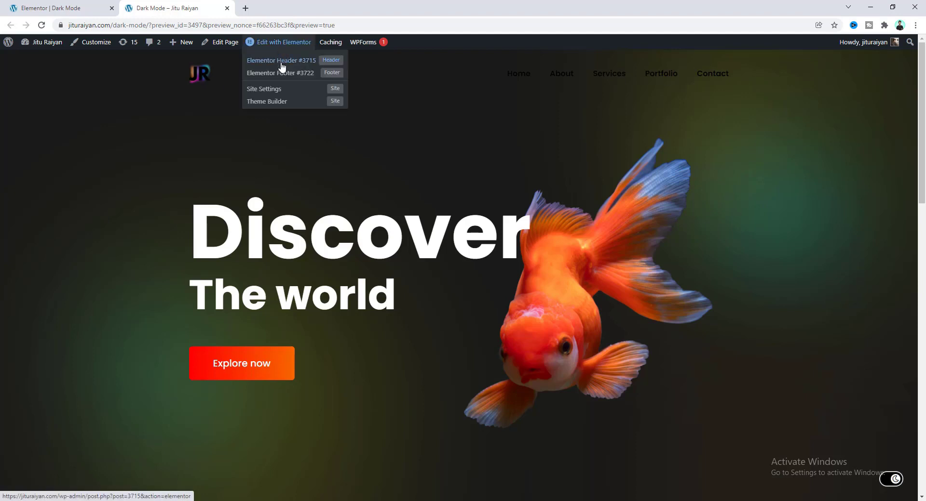
right_click(282, 64)
left_click(291, 68)
left_click(287, 7)
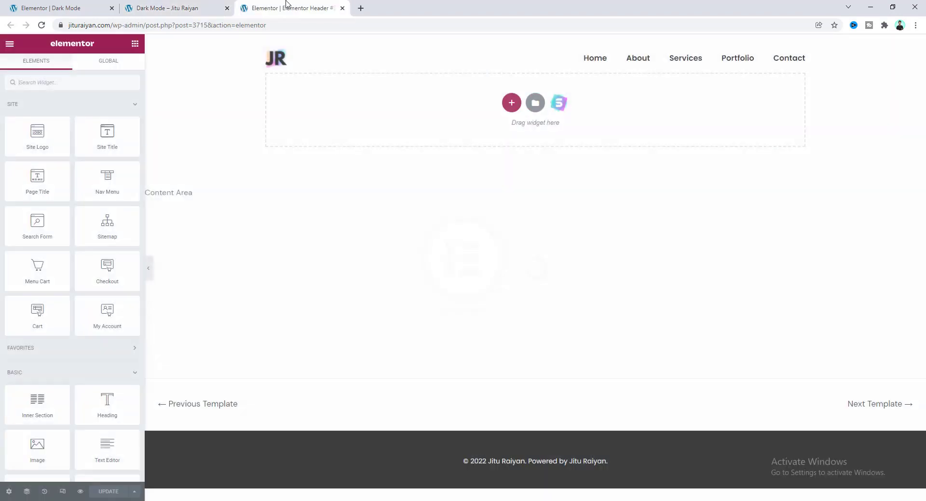
left_click(286, 66)
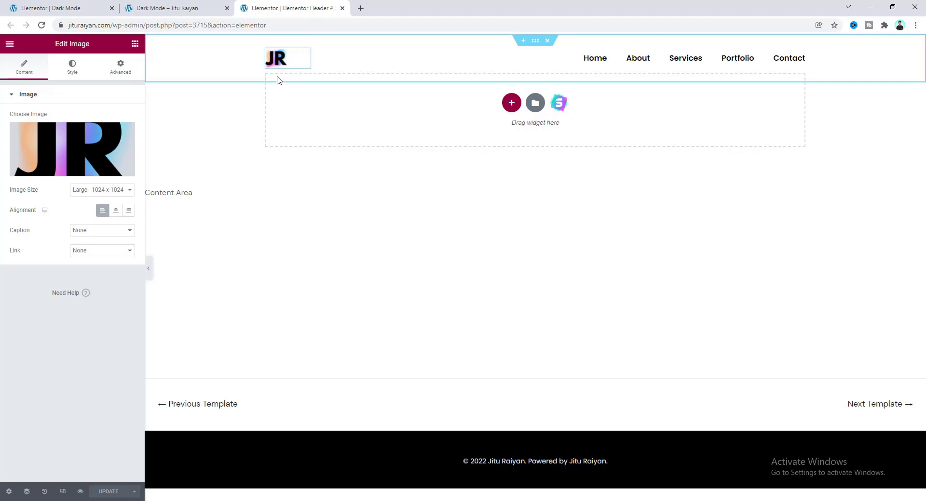
Step: Add a one-column inner section, move the JR logo into it, and set Columns Gap to No Gap
left_click(135, 44)
left_click_drag(53, 397, 295, 48)
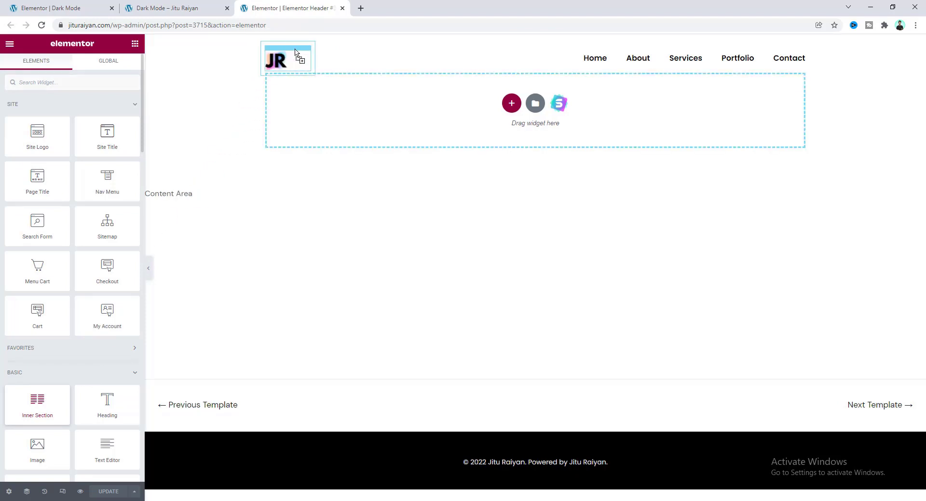
right_click(294, 50)
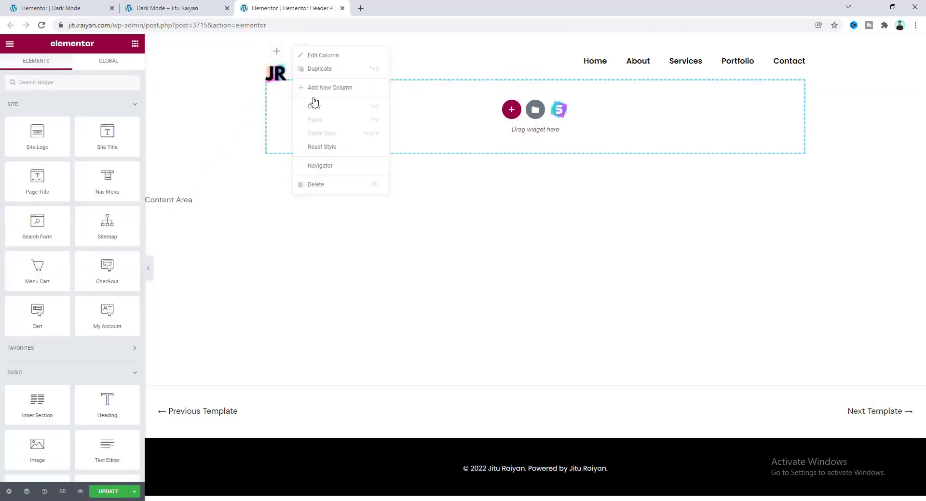
left_click(326, 184)
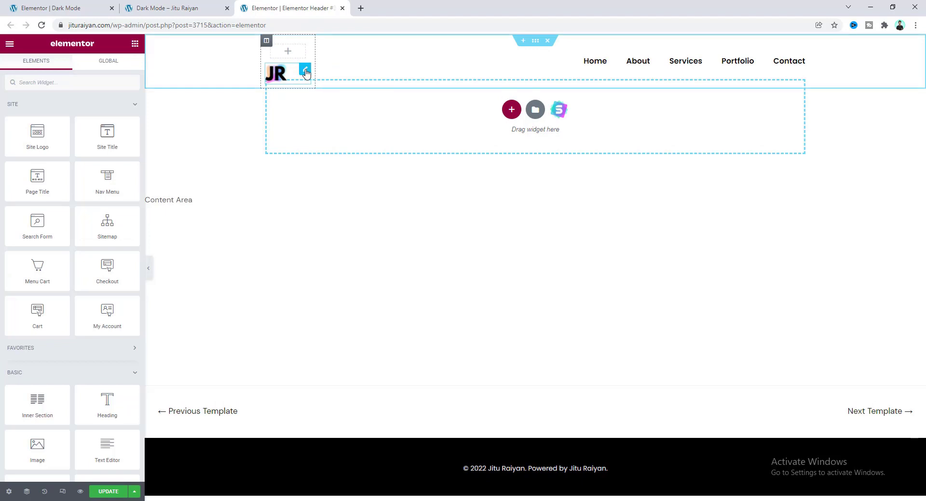
left_click_drag(304, 70, 283, 64)
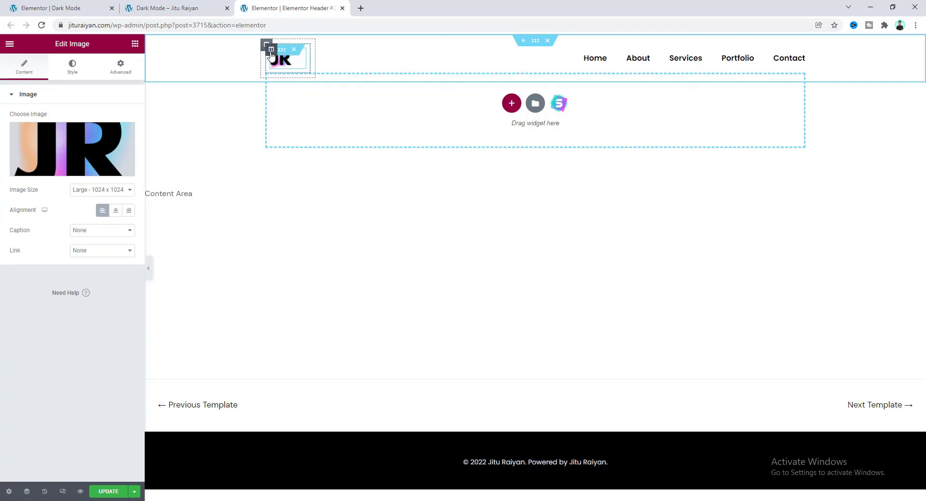
left_click(271, 50)
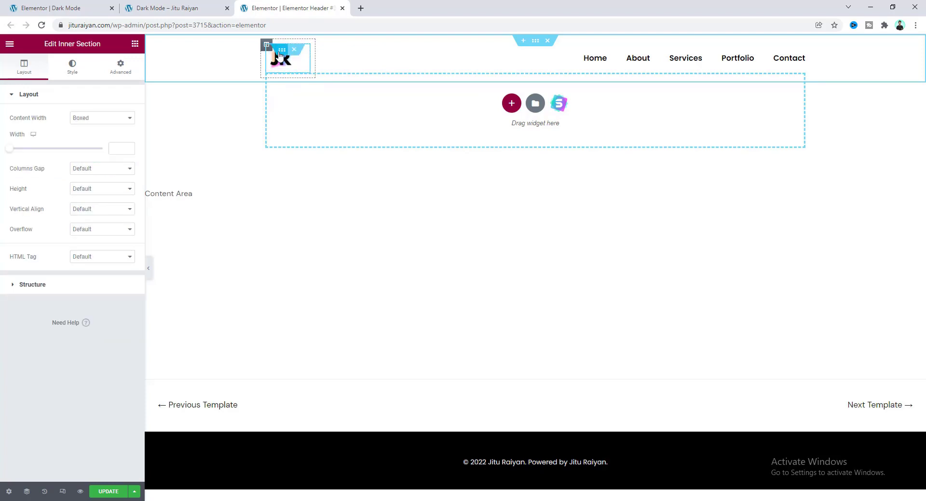
left_click(96, 170)
left_click(100, 189)
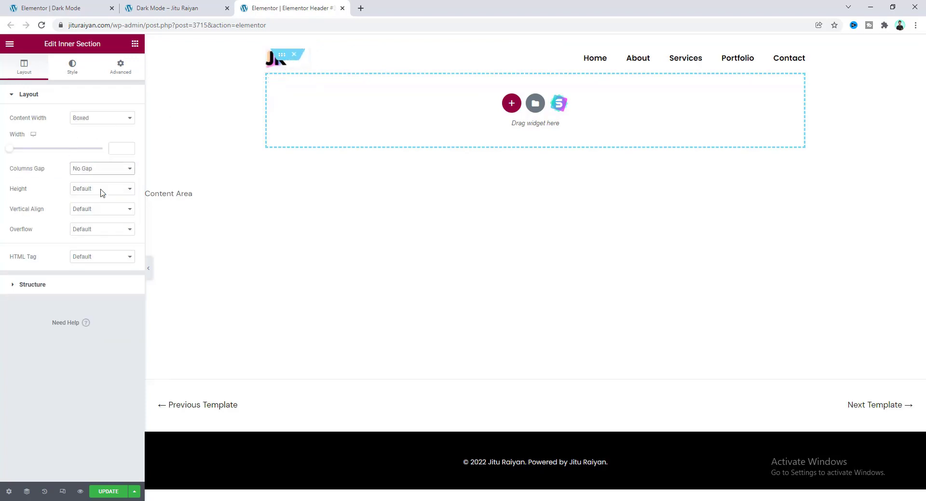
Step: Duplicate the JR logo and replace the copy's image with JR.png from the Media Library
right_click(283, 64)
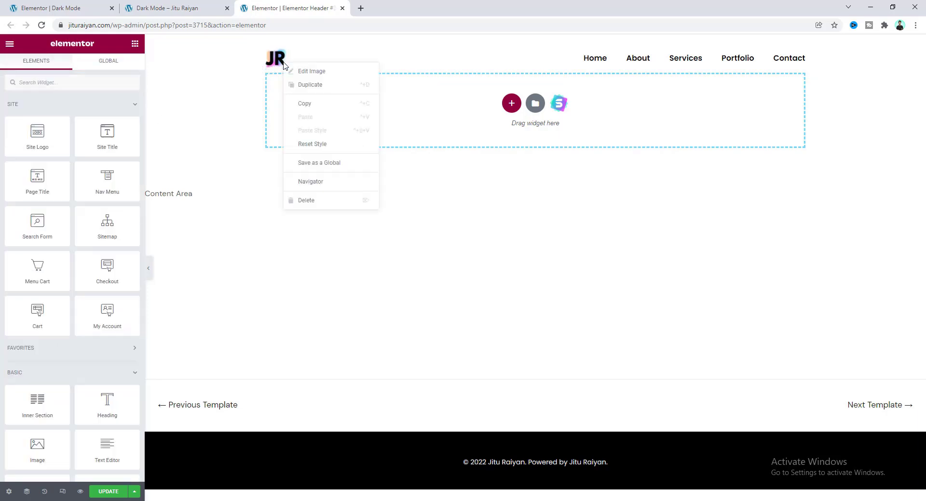
left_click(309, 87)
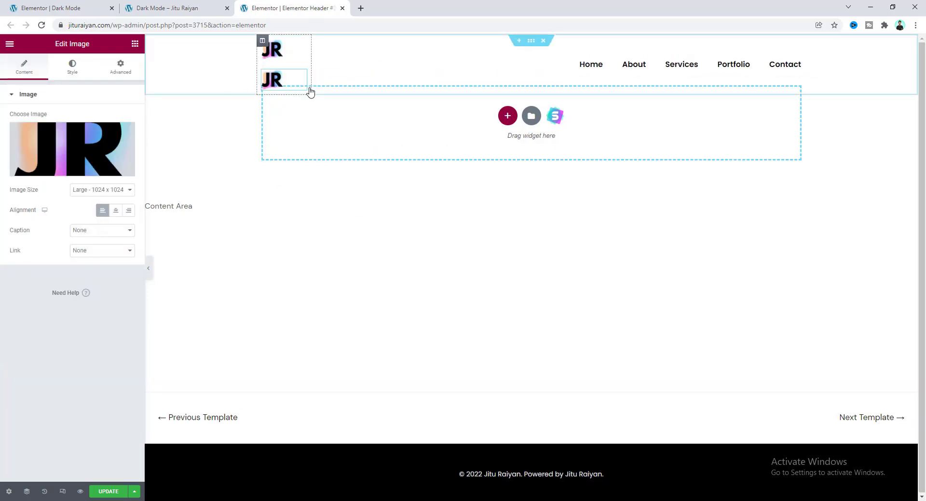
left_click(98, 145)
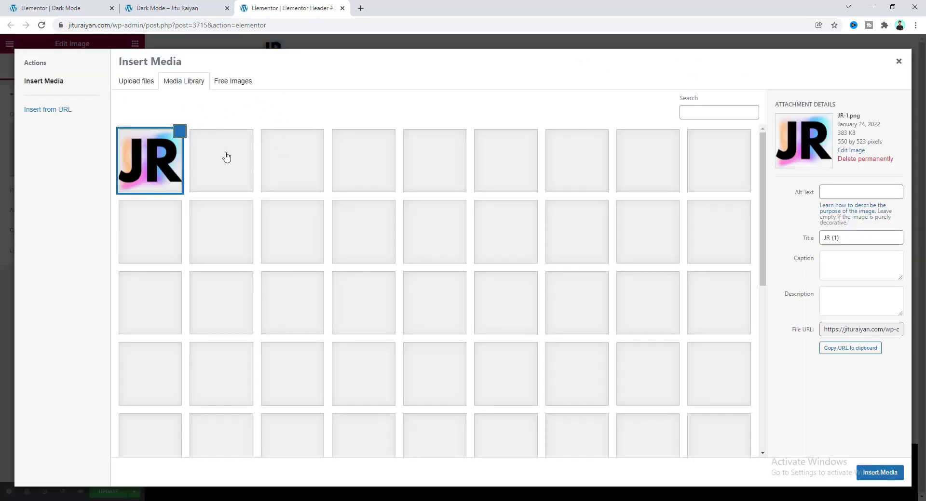
left_click(220, 174)
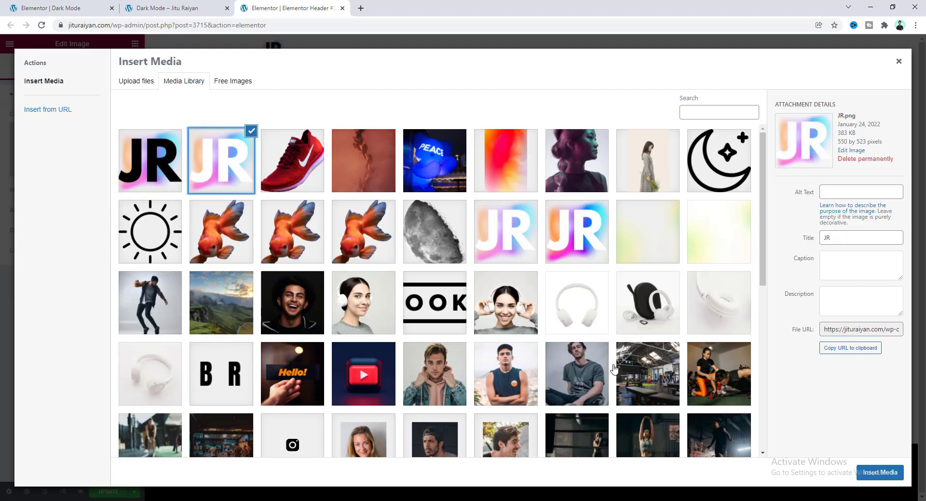
left_click(875, 473)
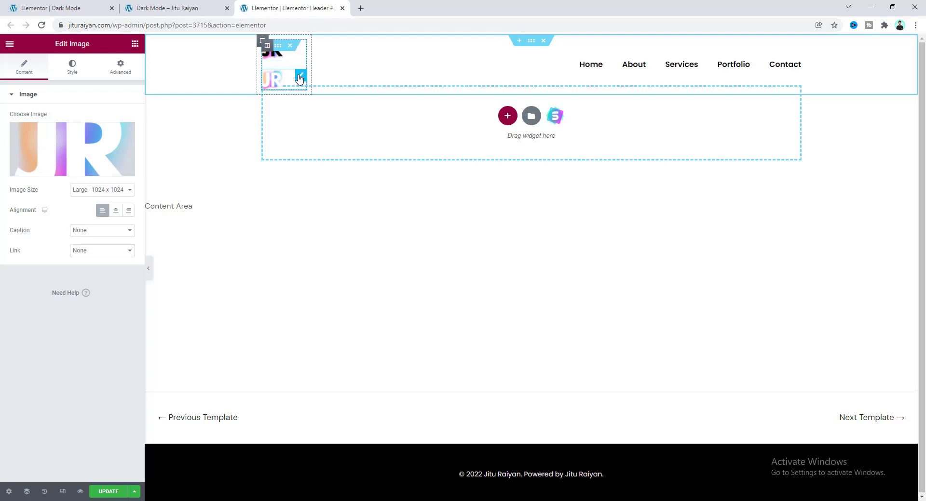
Step: Set the second logo's Advanced Positioning to Absolute so it overlaps the first
left_click(121, 70)
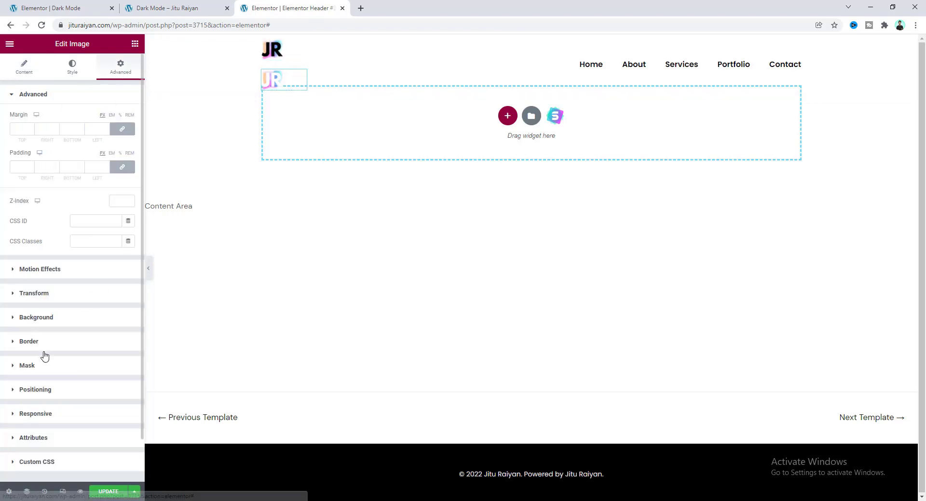
left_click(69, 391)
left_click(99, 283)
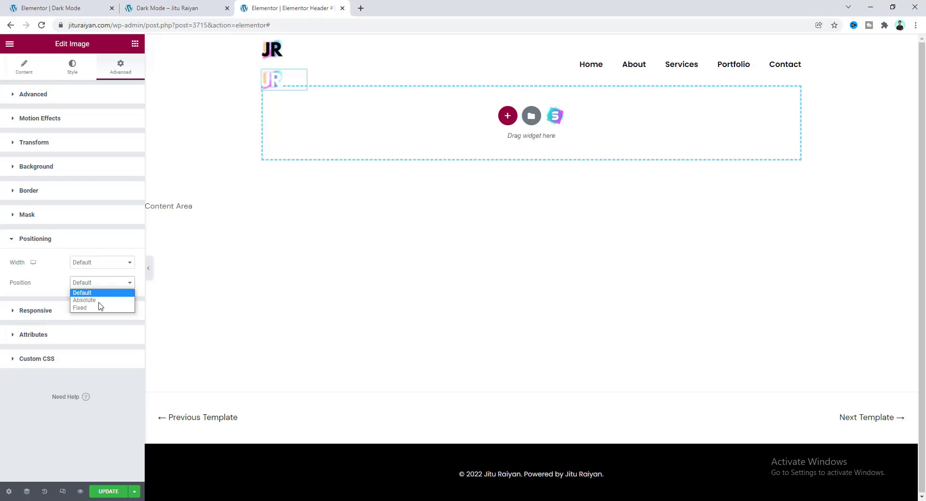
left_click(97, 303)
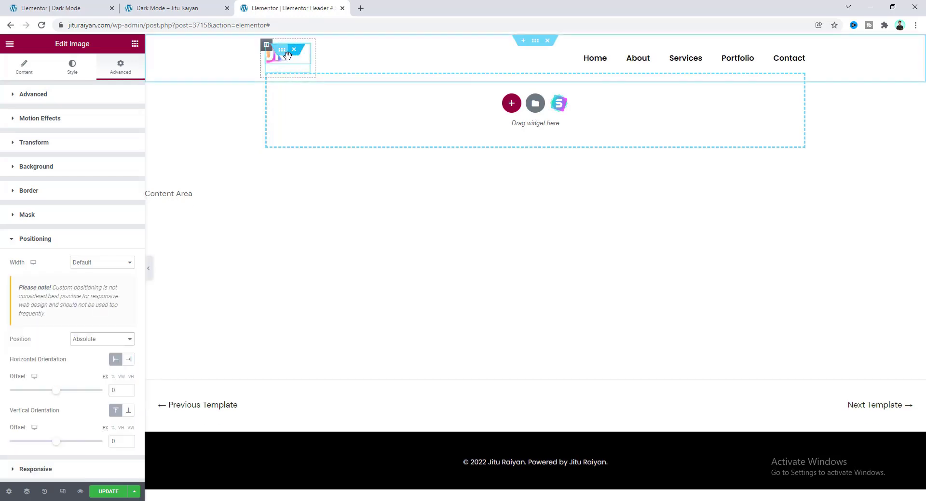
Step: Give the inner section CSS class dark-image, paste the logo-swapping Custom CSS, and save
left_click(282, 55)
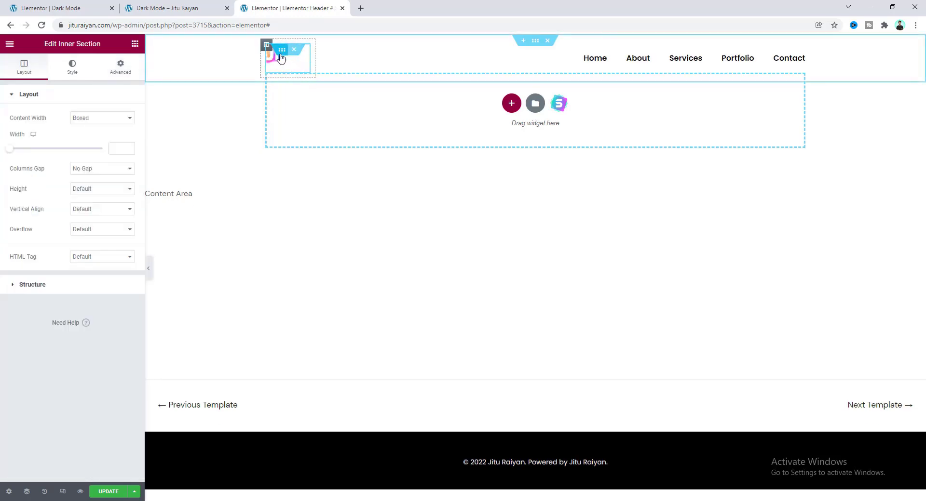
left_click(121, 67)
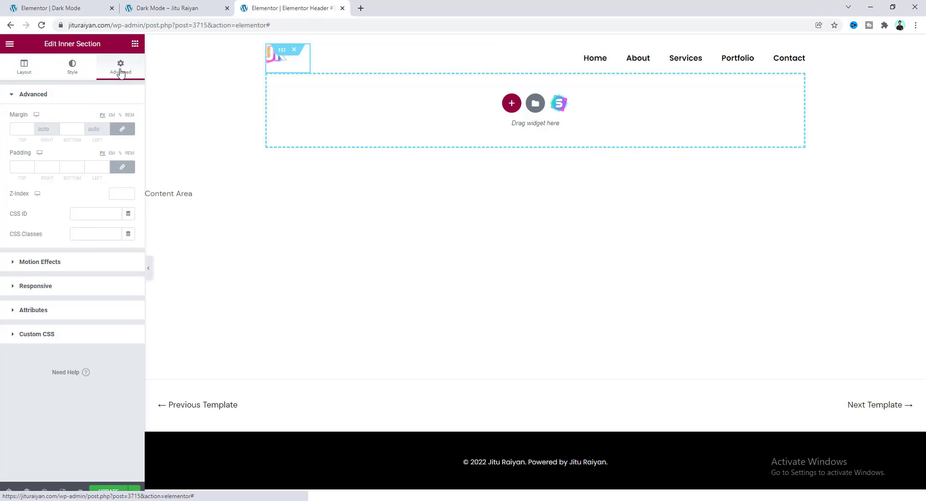
left_click(94, 233)
type("dark-i")
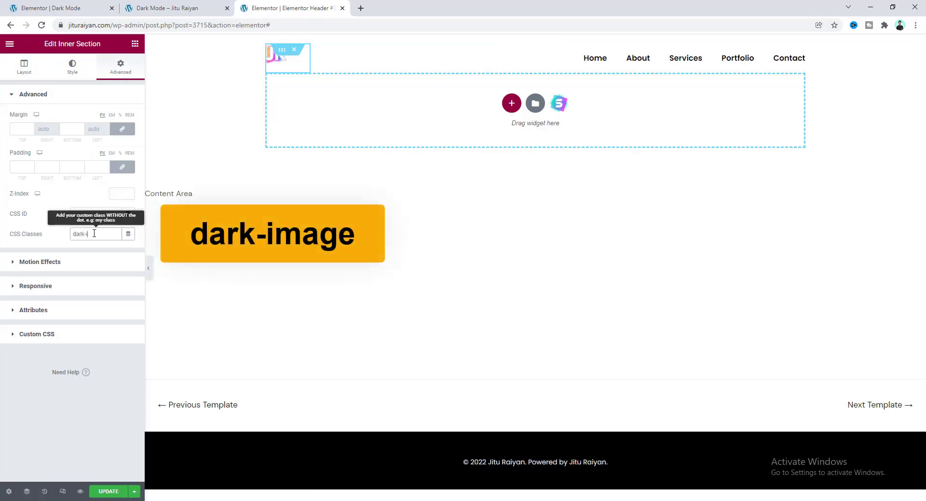
type("mage")
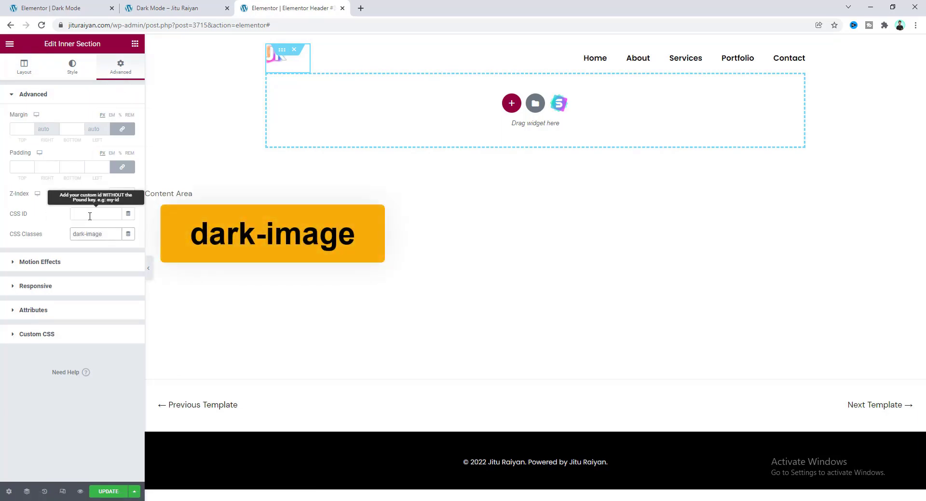
left_click(68, 336)
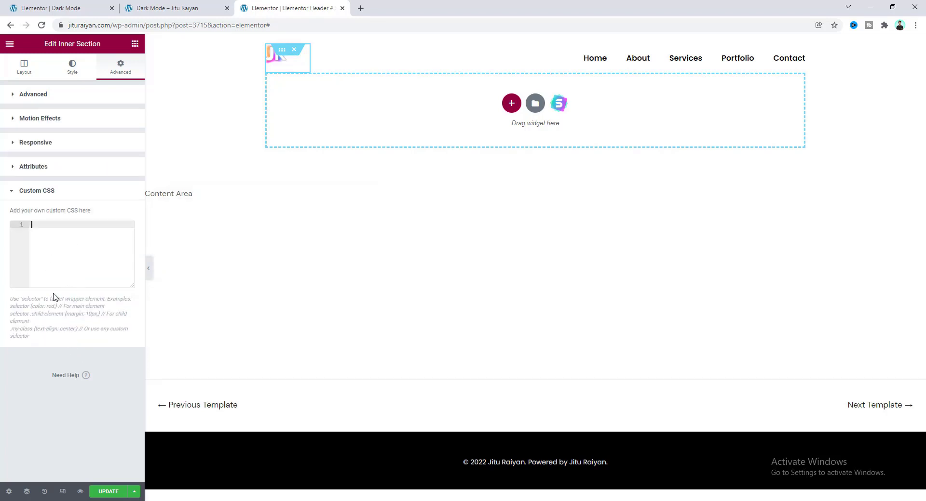
type(".dark-image .elementor-widget-image:nth-child(1){     margin-bottom: 0; } .dark-image .elementor-widget-image:nth-child(2) img{     opacity: 0; } .dark .dark-image .elementor-widget-image:nth-child(1) img{     opacity: 0; } .dark .dark-image .elementor-widget-image:nth-child(2) img{     opacity: 1; }")
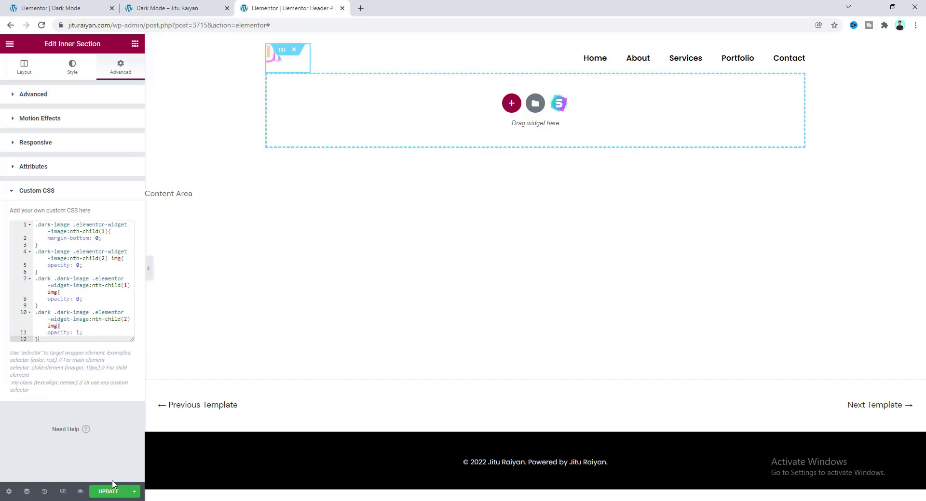
key("ctrl+s")
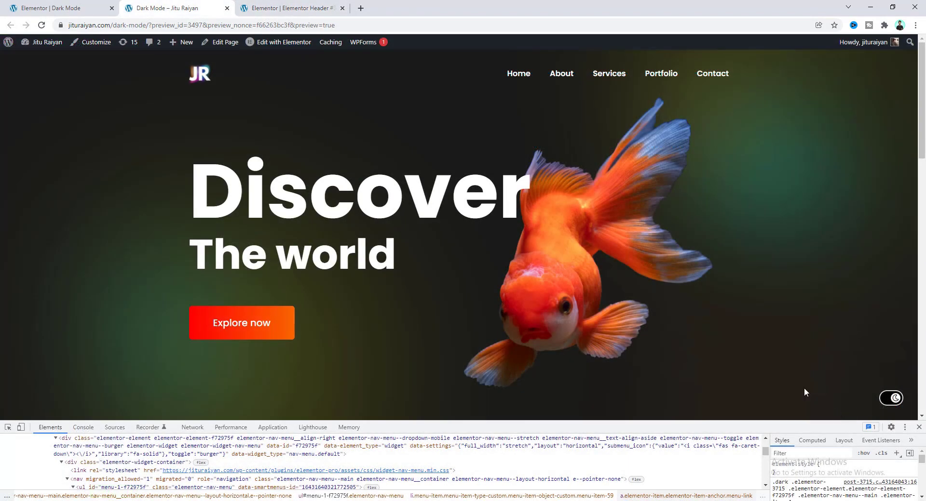
Step: Toggle the page between light and dark mode three times to check the header logo swap
left_click(891, 399)
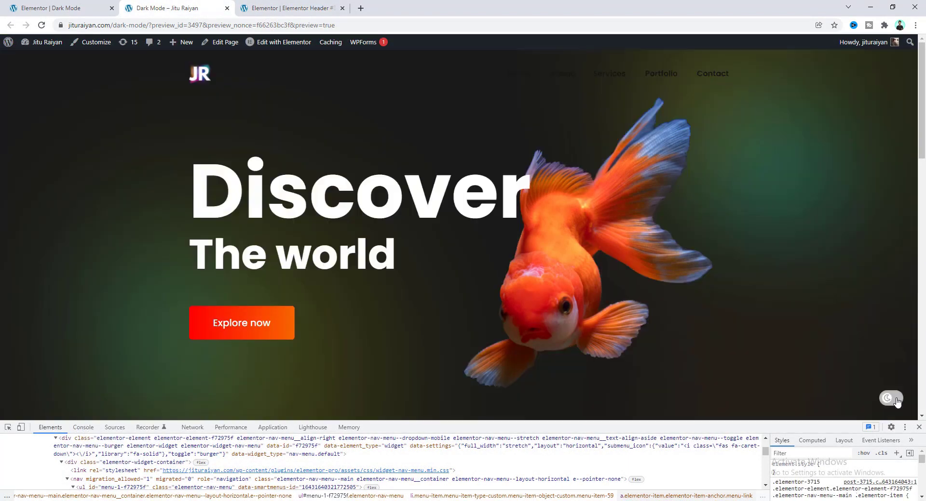
left_click(891, 398)
left_click(891, 398)
left_click(891, 399)
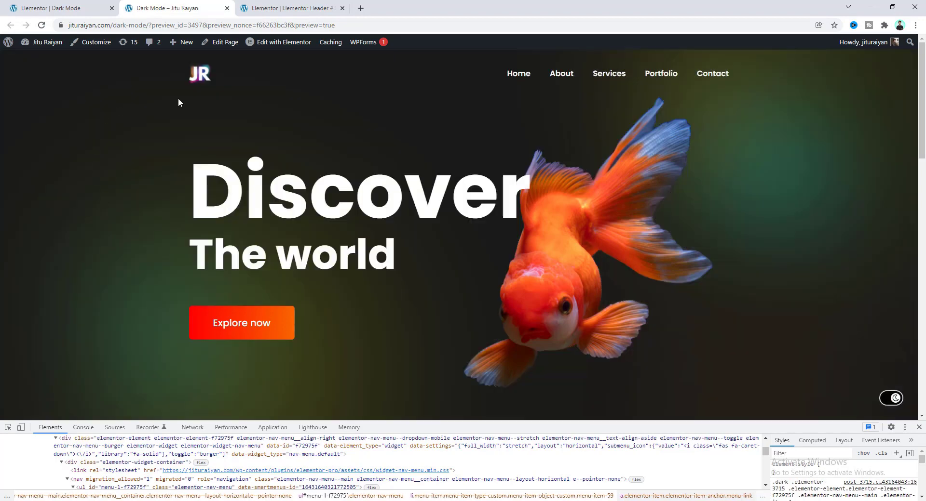
left_click(891, 398)
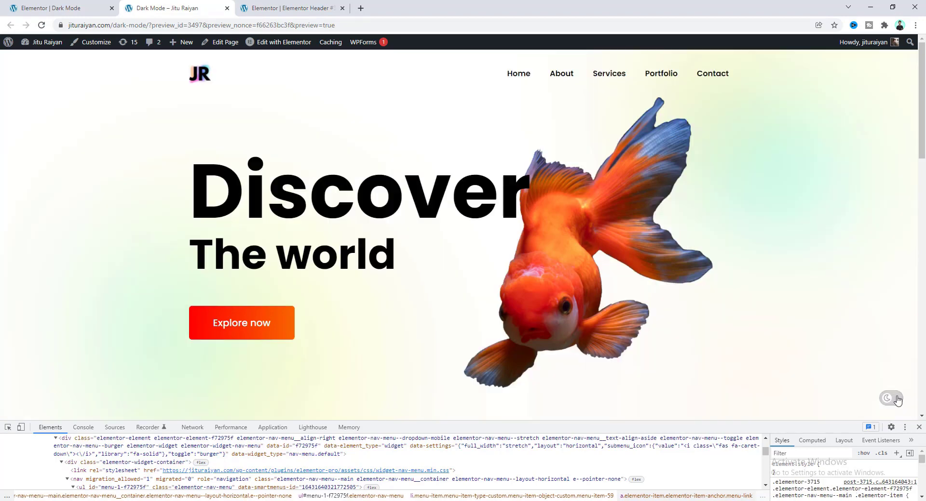
left_click(892, 399)
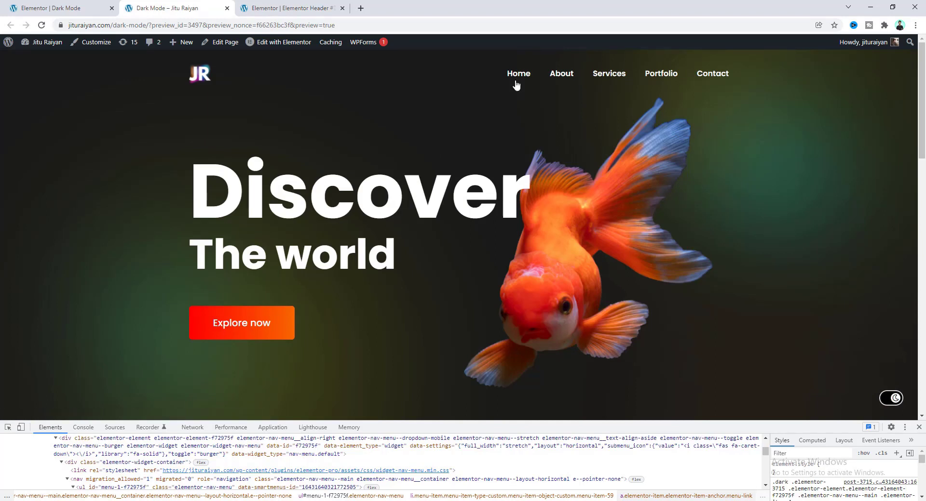
Step: Reload the preview and test the toggle again on the form and footer
key("F5")
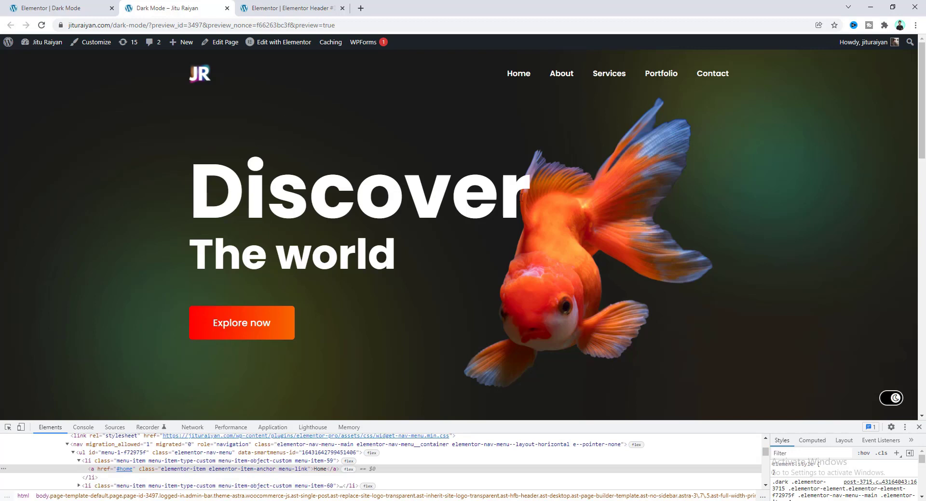
scroll(520, 198, "down", 15)
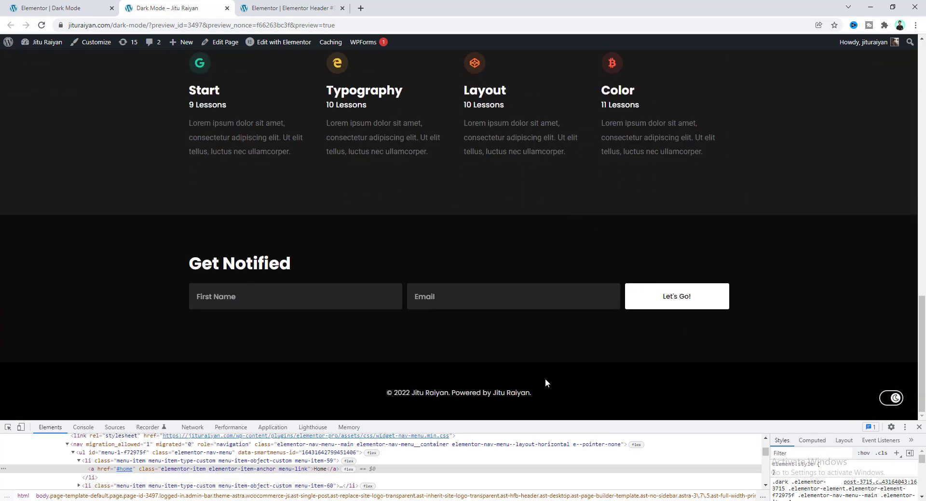
left_click(884, 399)
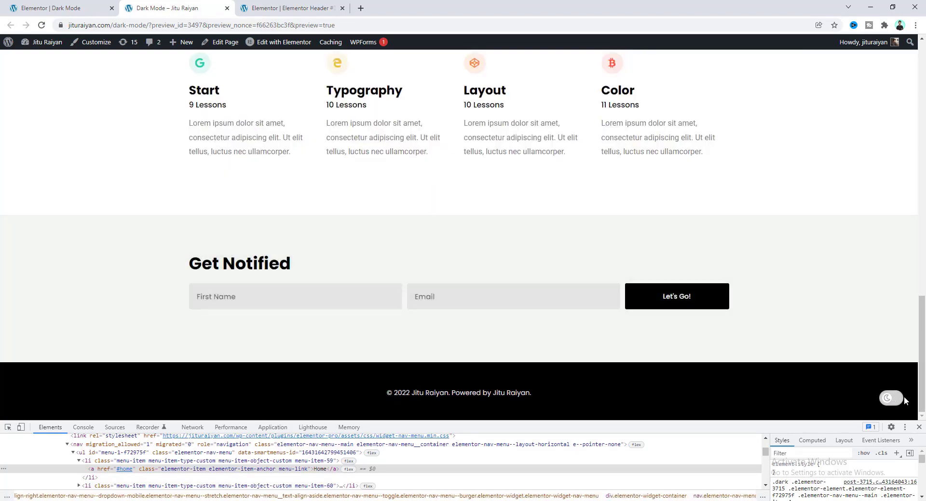
left_click(884, 399)
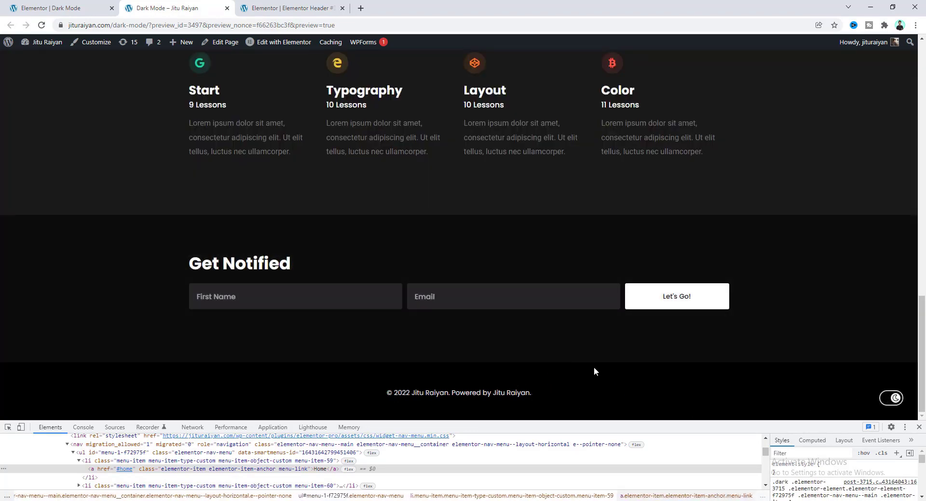
scroll(546, 392, "up", 15)
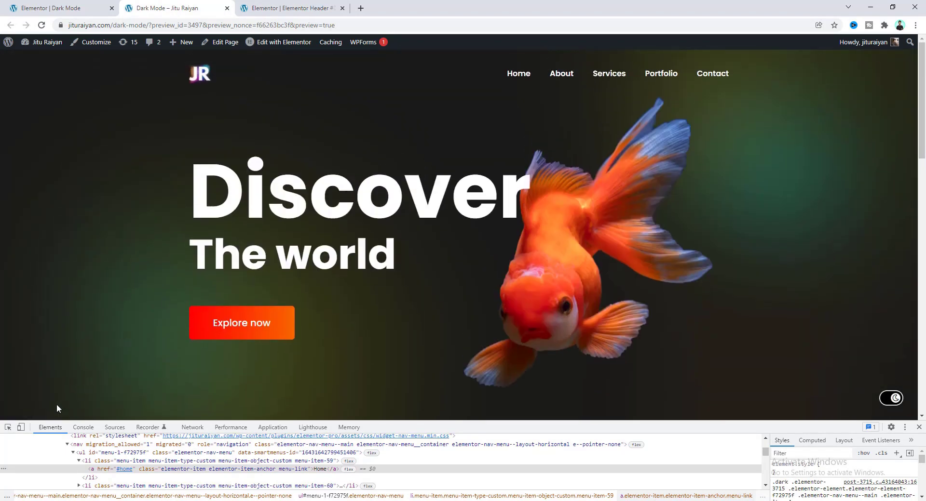
Step: Preview the page at mobile size, open the mobile menu and inspect its close icon
left_click(21, 427)
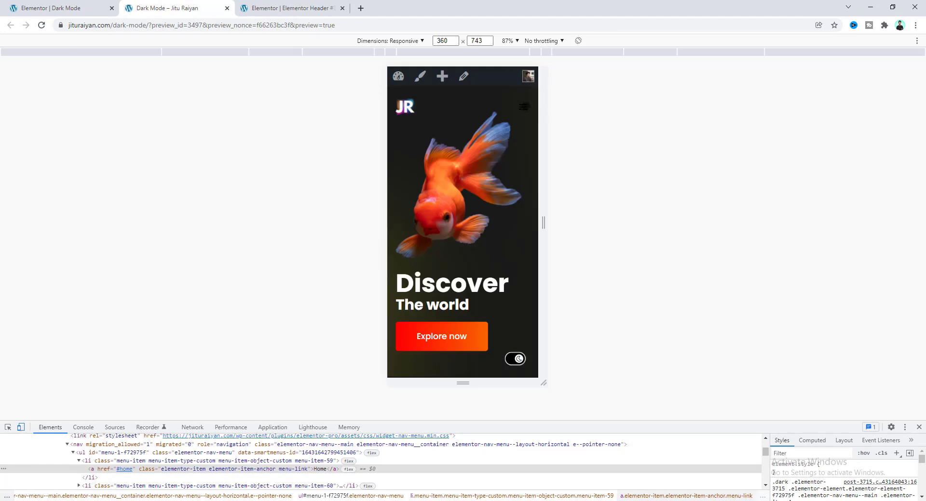
left_click(524, 107)
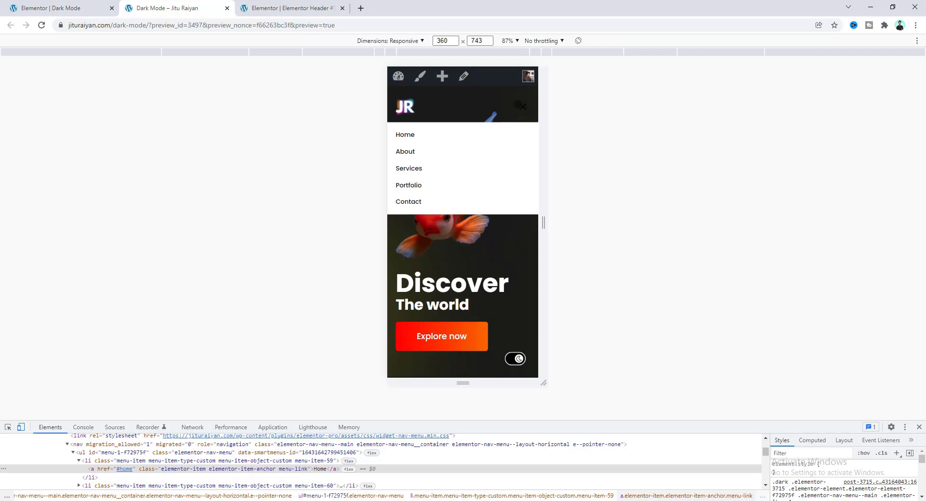
right_click(523, 107)
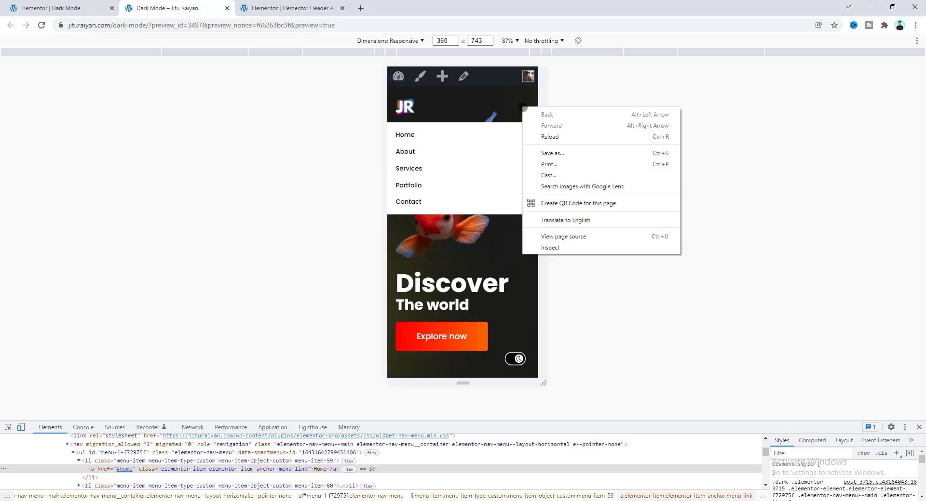
left_click(544, 236)
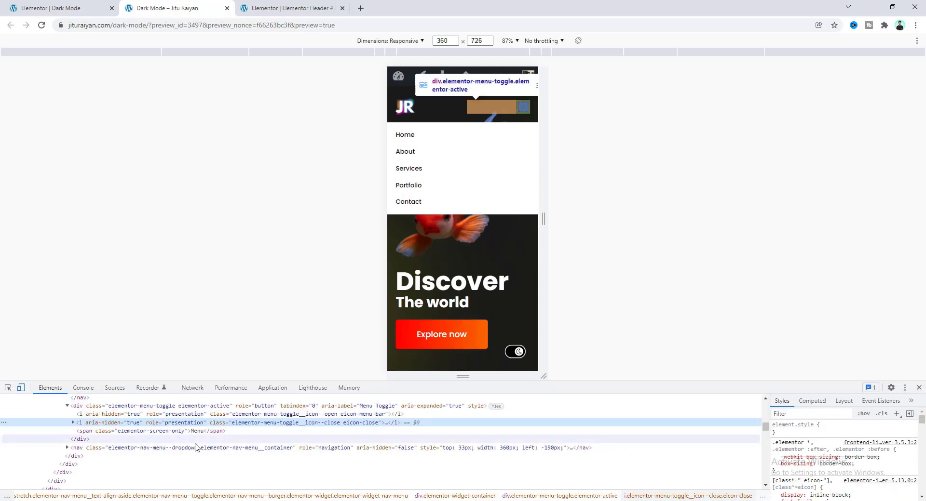
Step: Select the menu toggle's CSS selector, then select the Nav Menu widget in the header editor
left_click(202, 407)
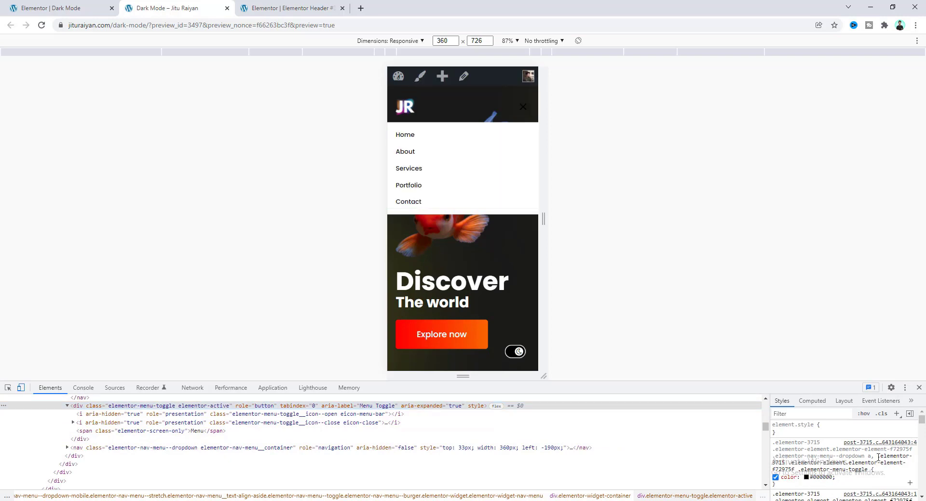
left_click_drag(878, 456, 868, 469)
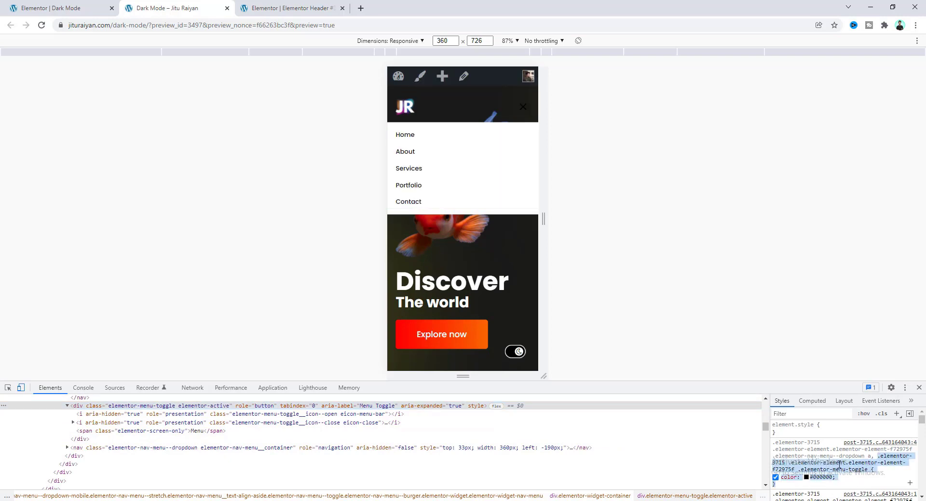
left_click(290, 7)
left_click(530, 57)
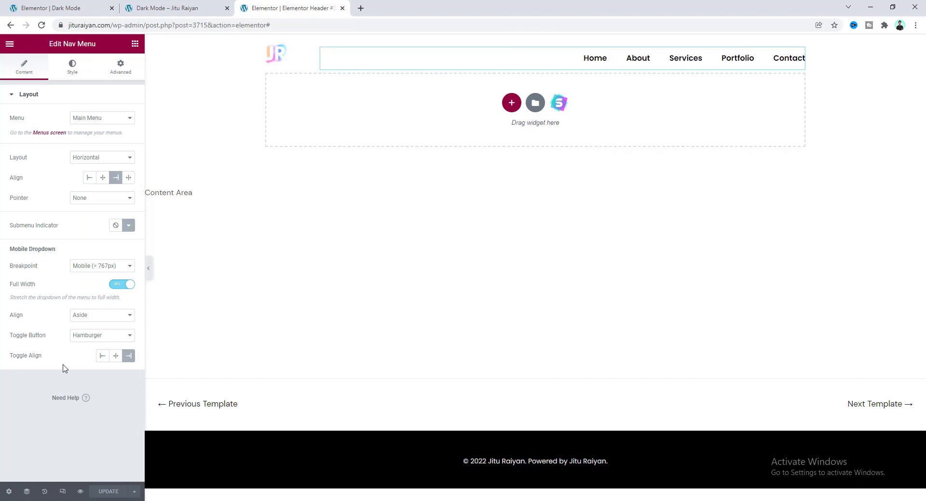
Step: Add .dark Nav Menu Custom CSS making the toggle and dropdown links #ffffff on a #000000 dropdown
left_click(120, 67)
scroll(102, 428, "down", 1)
left_click(93, 418)
left_click(59, 392)
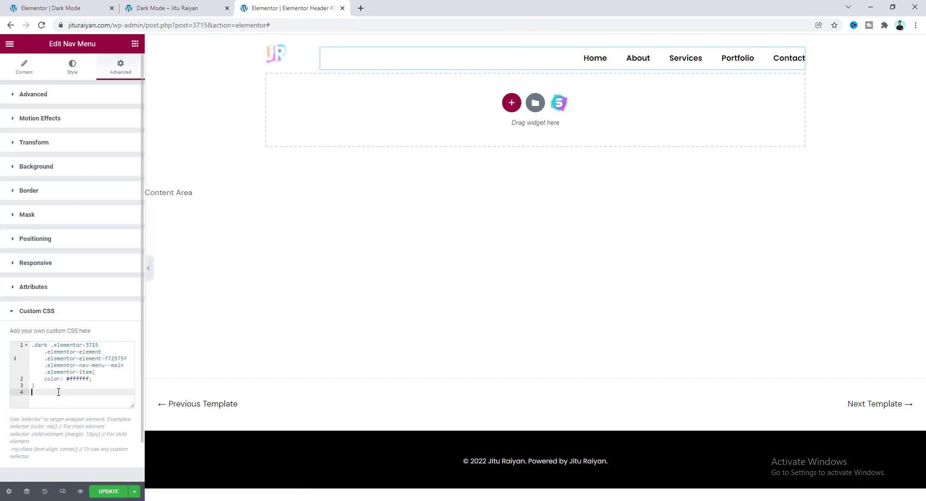
type(".elementor-3715 .elementor-element.elementor-element-f72975f .elementor-menu-toggle {")
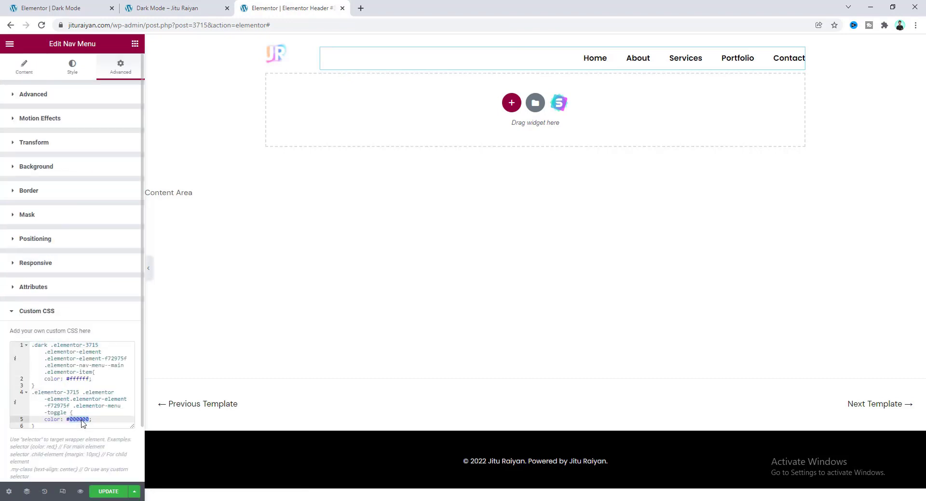
type("#ffffff; } .")
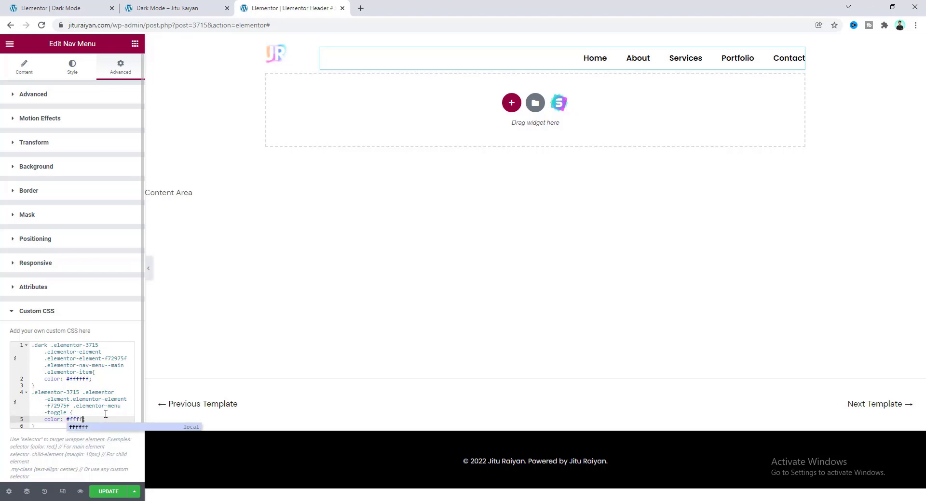
type("dark .")
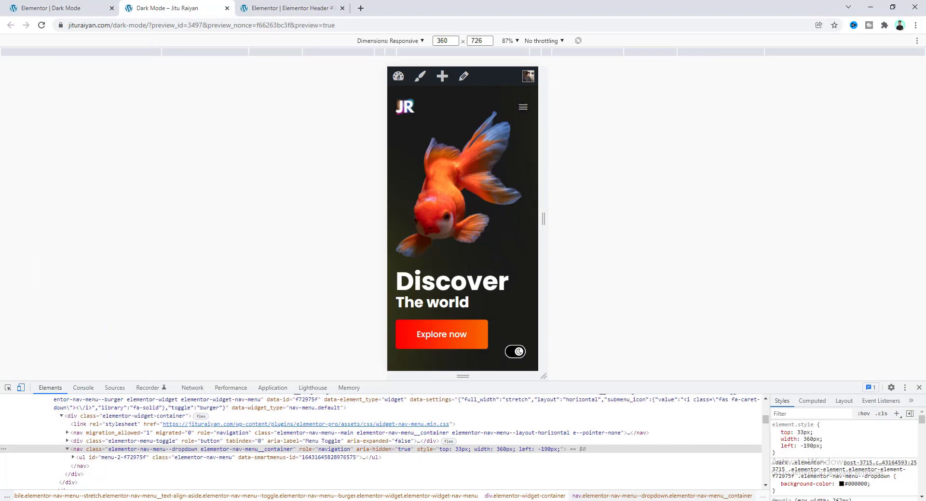
left_click(523, 107)
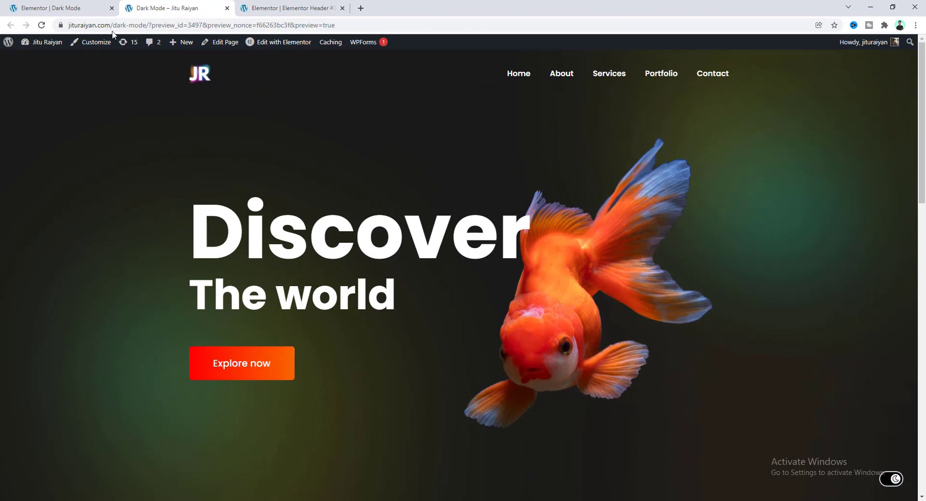
Step: Review the dark-mode script in the HTML widget and test the toggle in the live preview
left_click(63, 8)
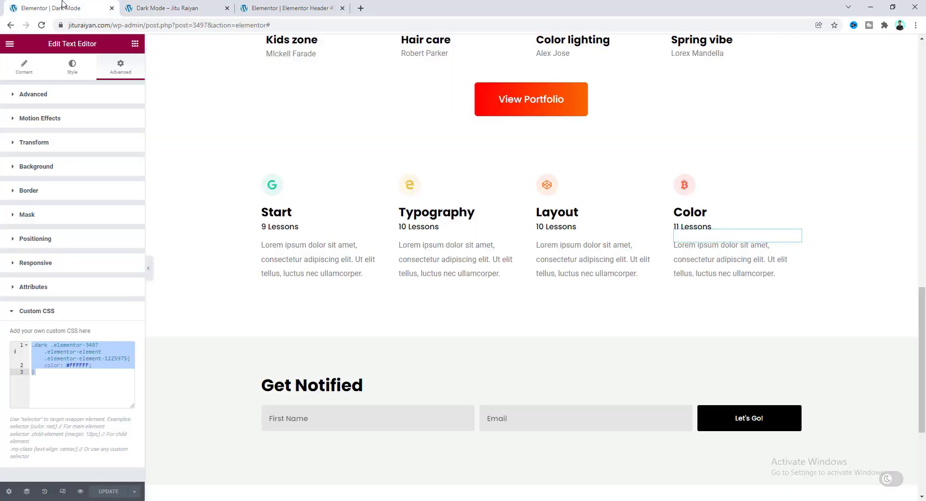
left_click(418, 444)
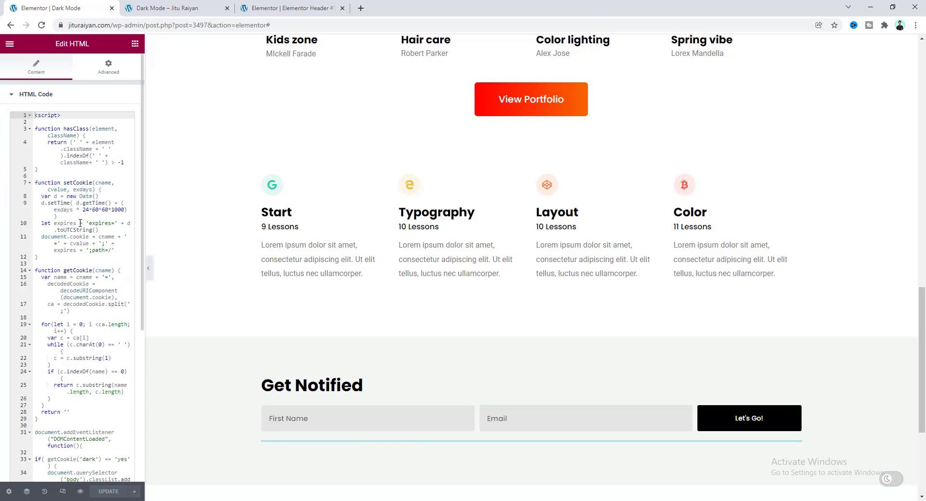
scroll(78, 222, "down", 4)
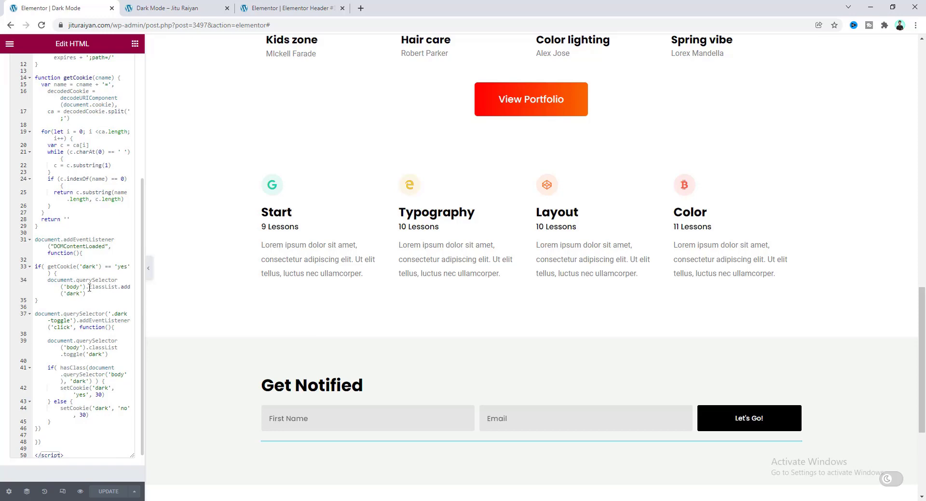
left_click(183, 6)
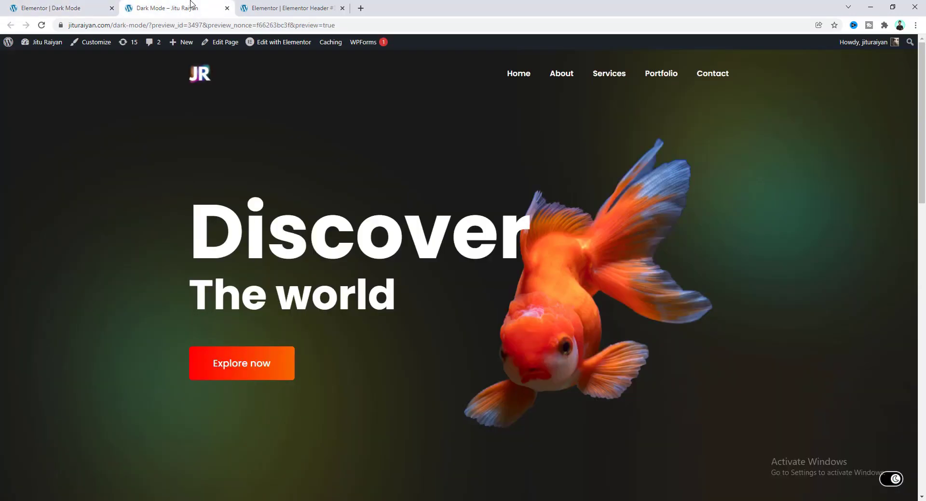
left_click(892, 480)
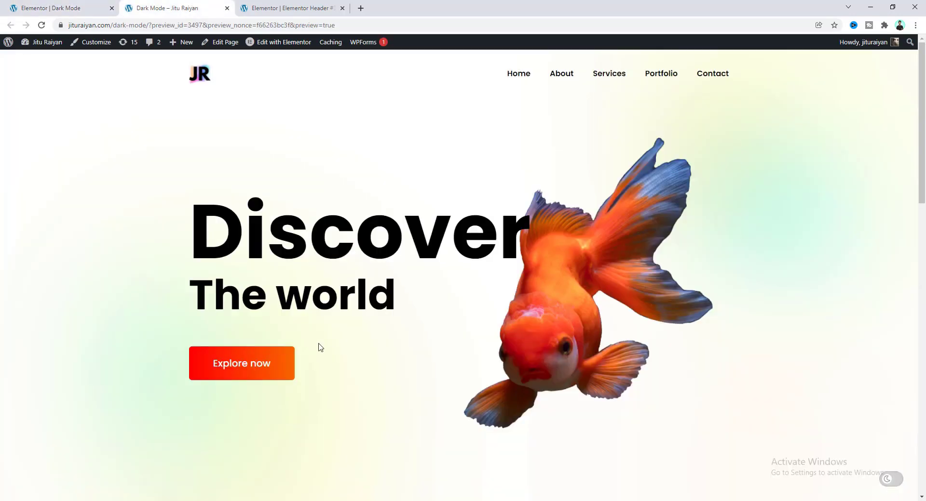
left_click(893, 482)
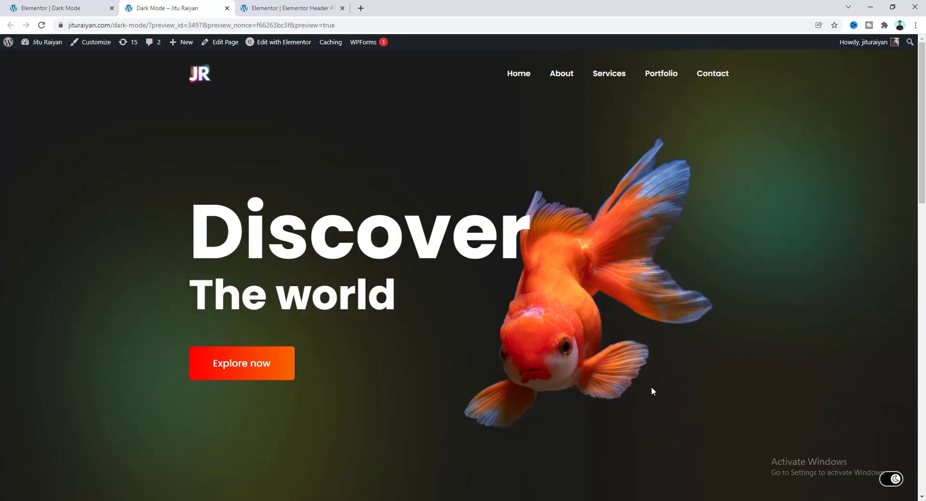
Step: Relaunch Chrome and load jituraiyan.com/dark-mode/ to confirm dark mode persists
key("super+e")
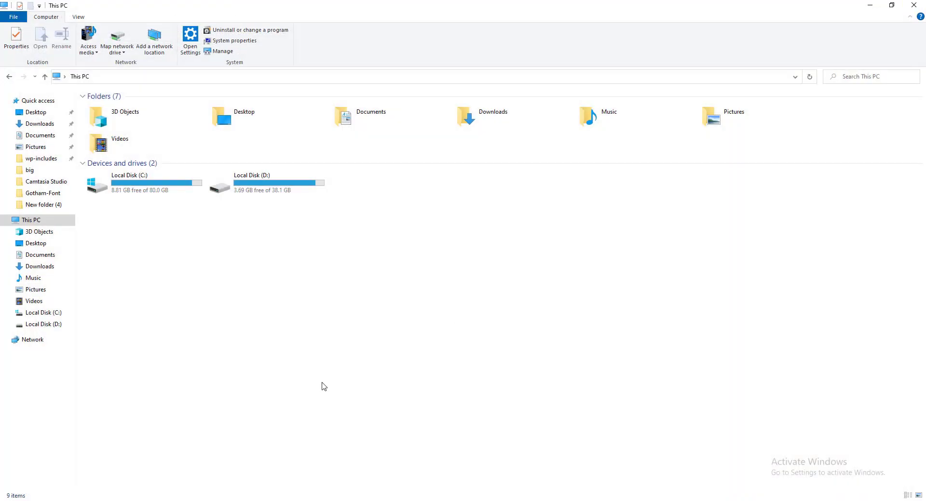
key("super")
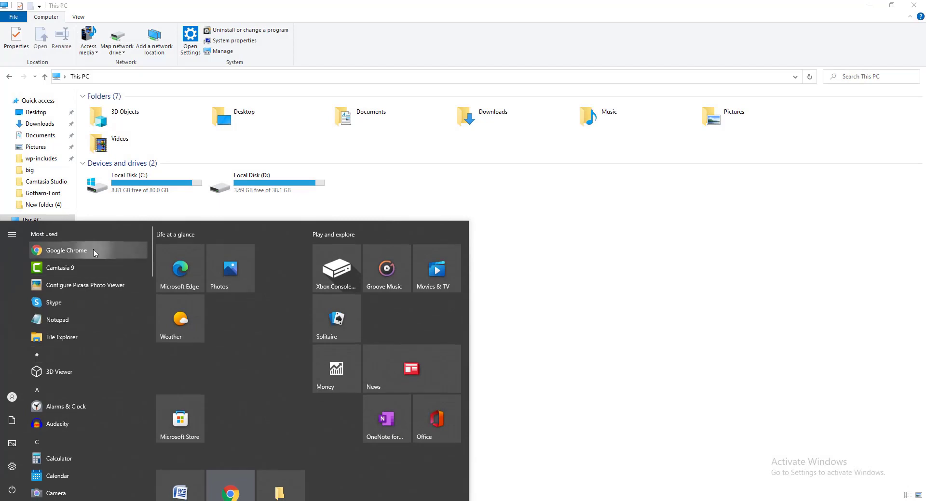
left_click(53, 254)
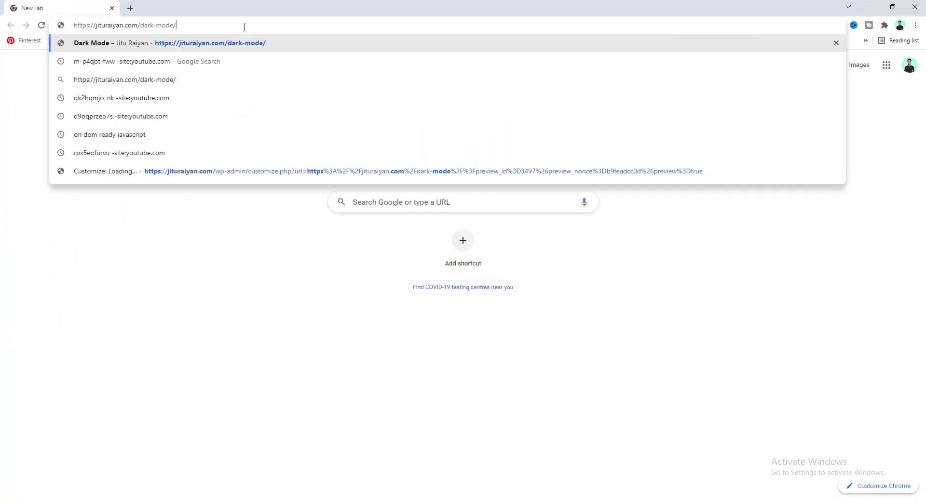
key("Return")
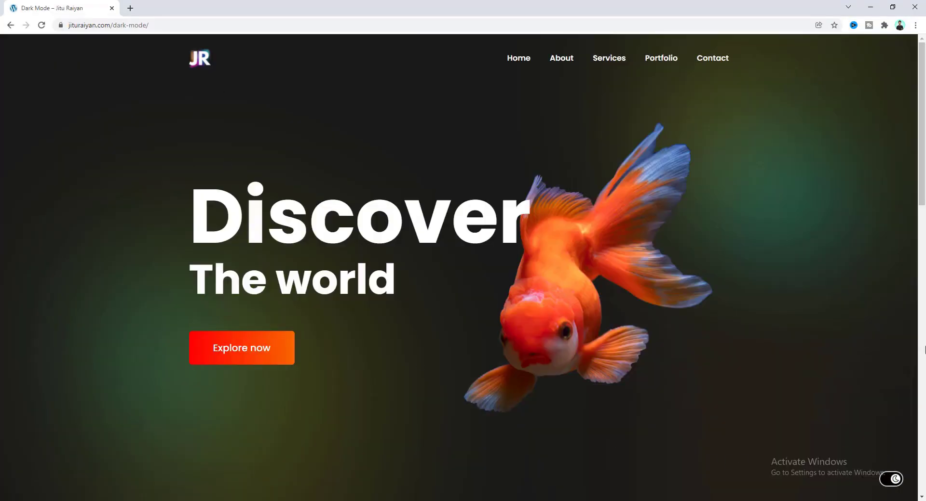
scroll(911, 383, "down", 13)
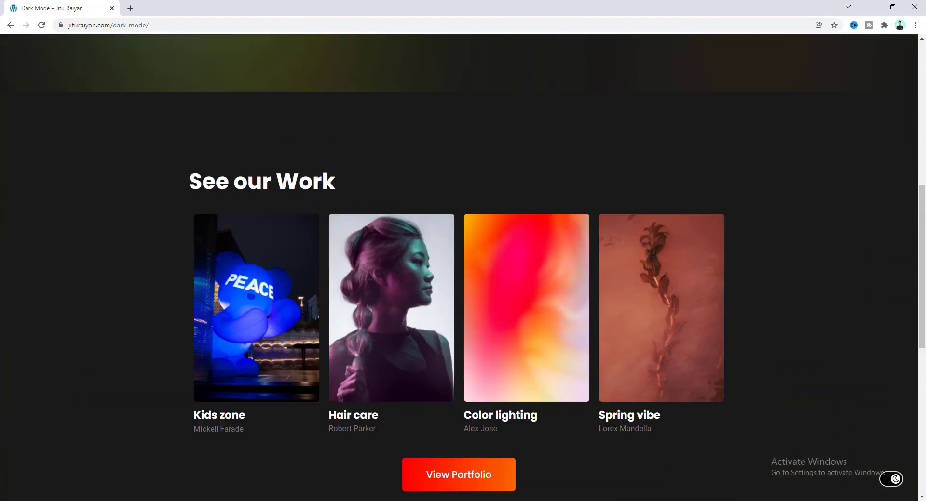
scroll(910, 383, "down", 4)
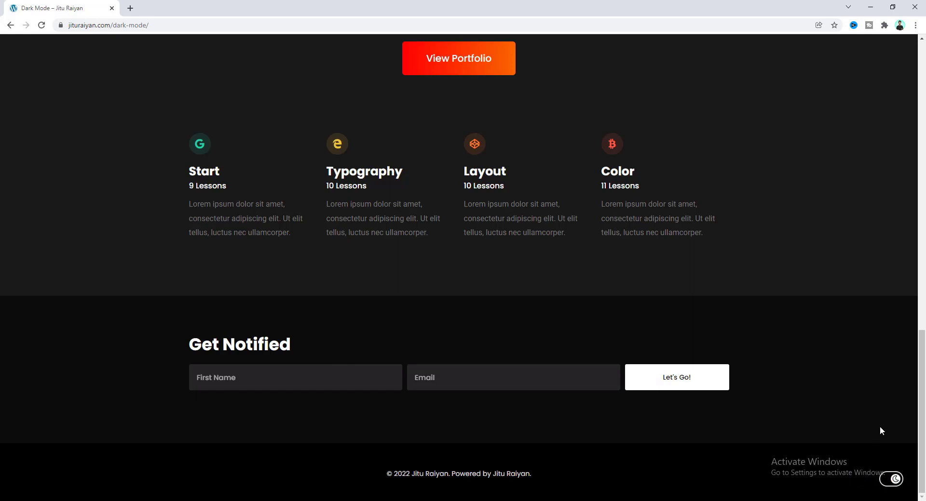
left_click(888, 484)
left_click(892, 481)
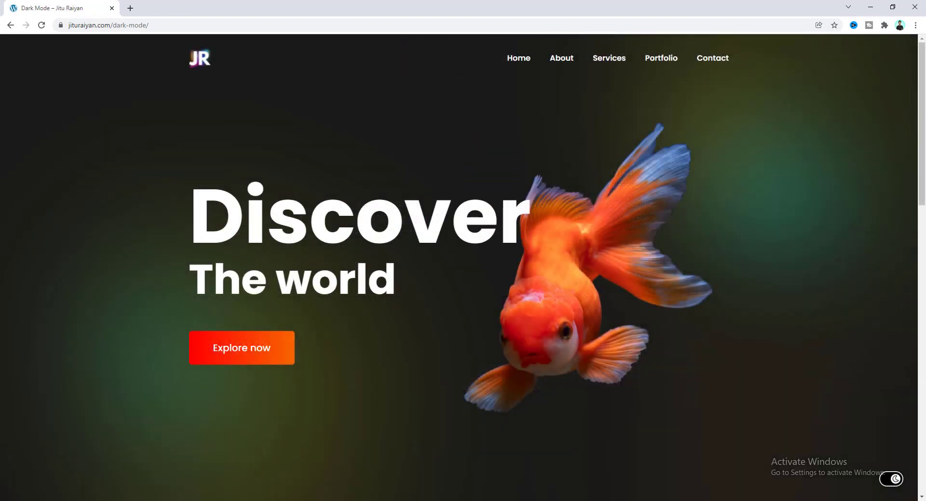
scroll(603, 409, "down", 10)
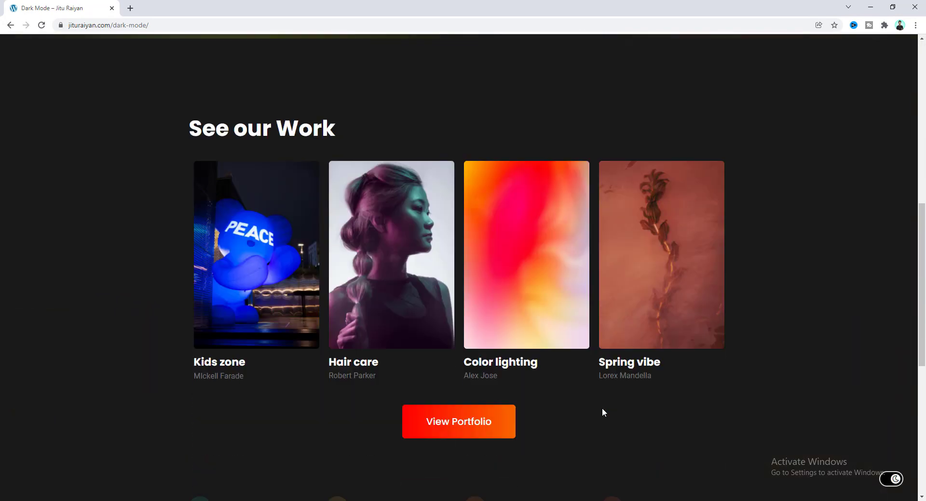
scroll(602, 410, "down", 5)
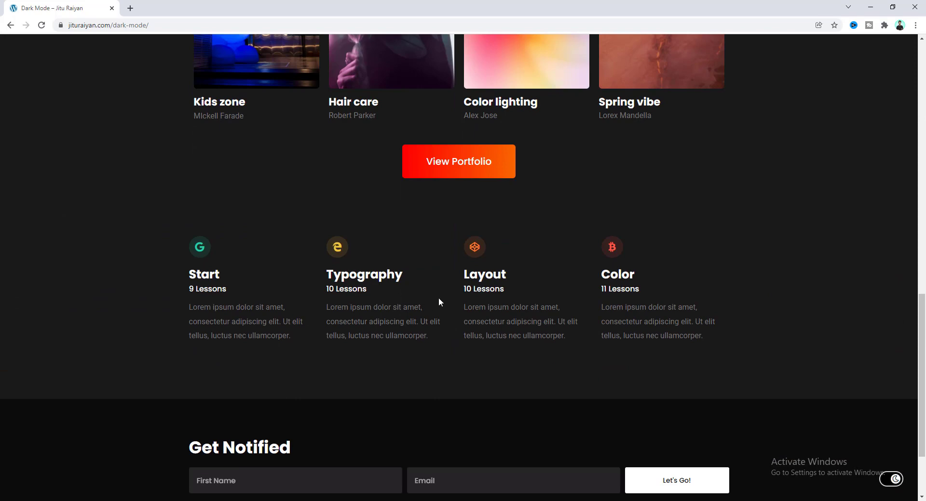
scroll(440, 302, "up", 10)
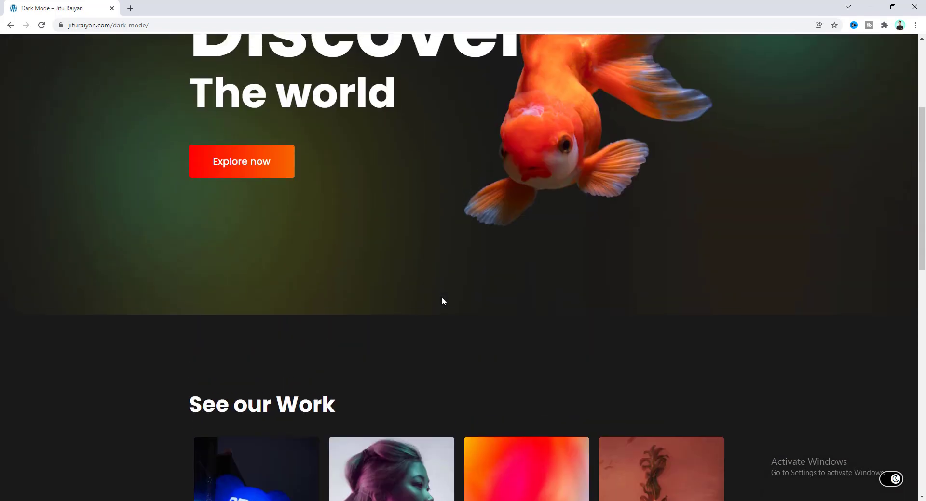
scroll(441, 301, "up", 4)
left_click_drag(231, 229, 363, 249)
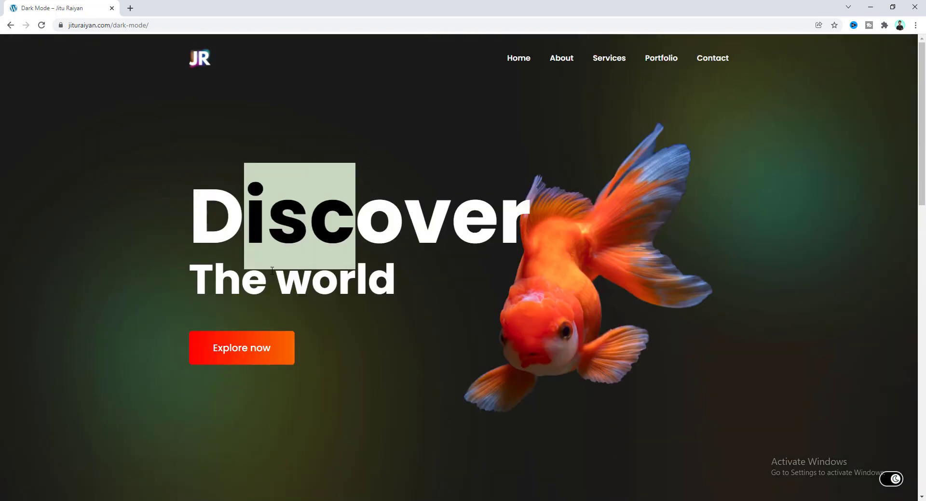
left_click_drag(272, 271, 368, 283)
scroll(395, 298, "down", 5)
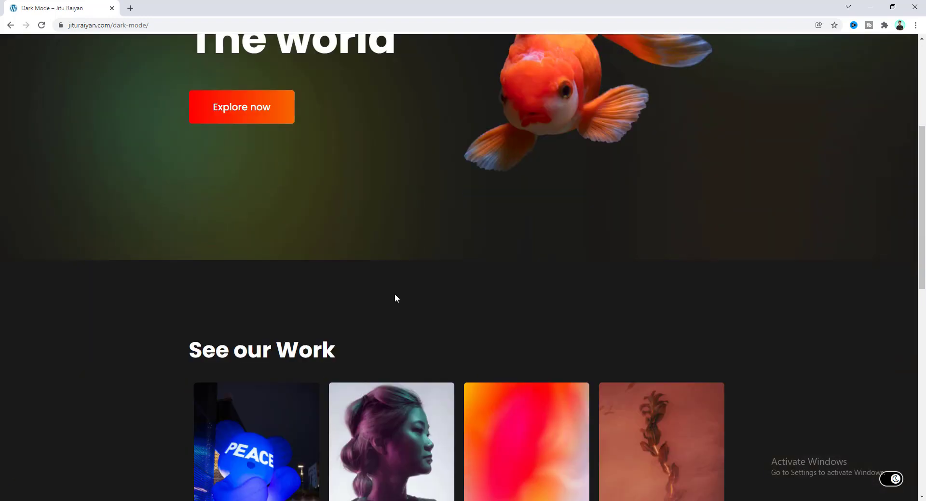
scroll(395, 295, "down", 7)
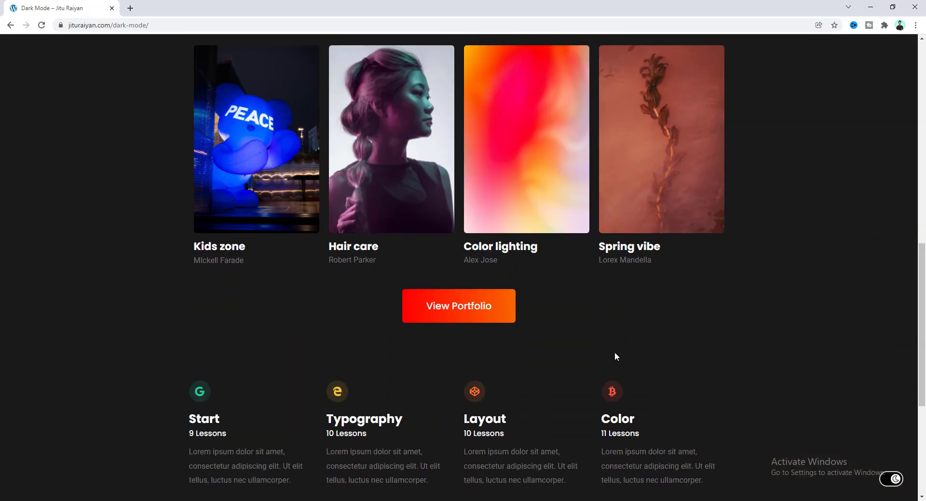
scroll(614, 357, "down", 5)
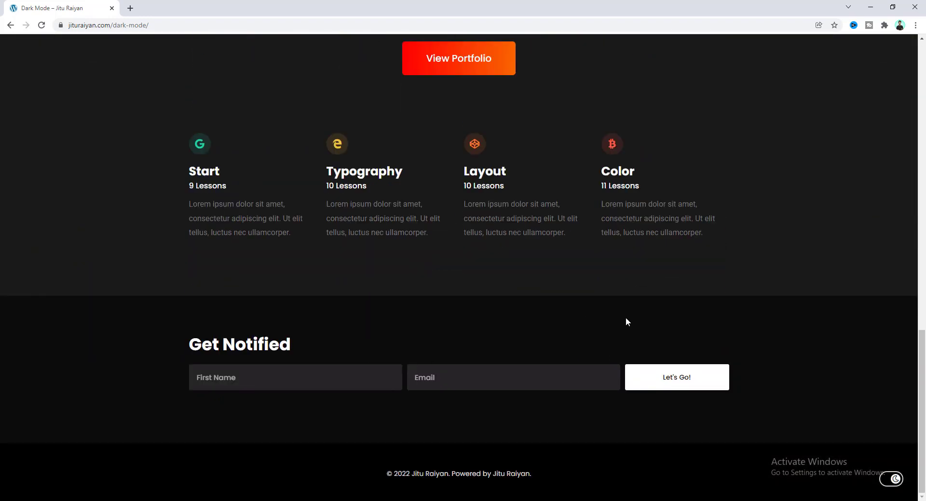
scroll(697, 317, "up", 13)
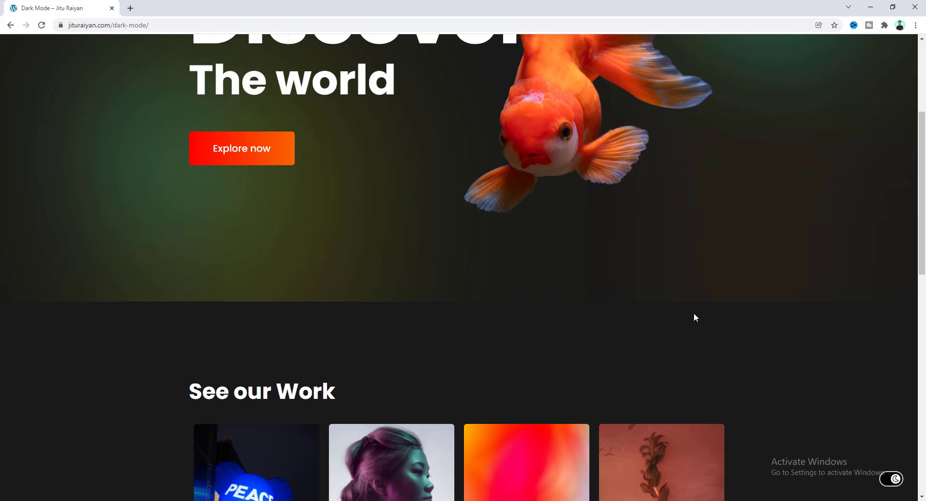
scroll(694, 317, "up", 4)
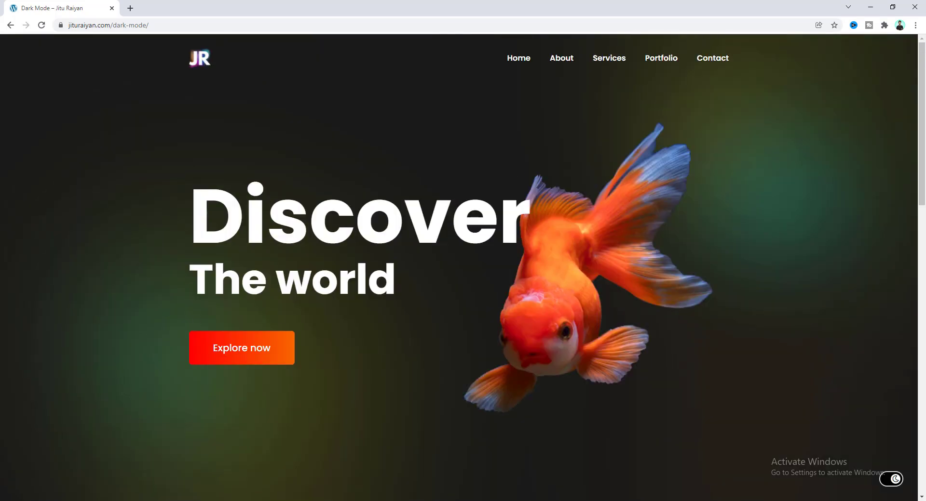